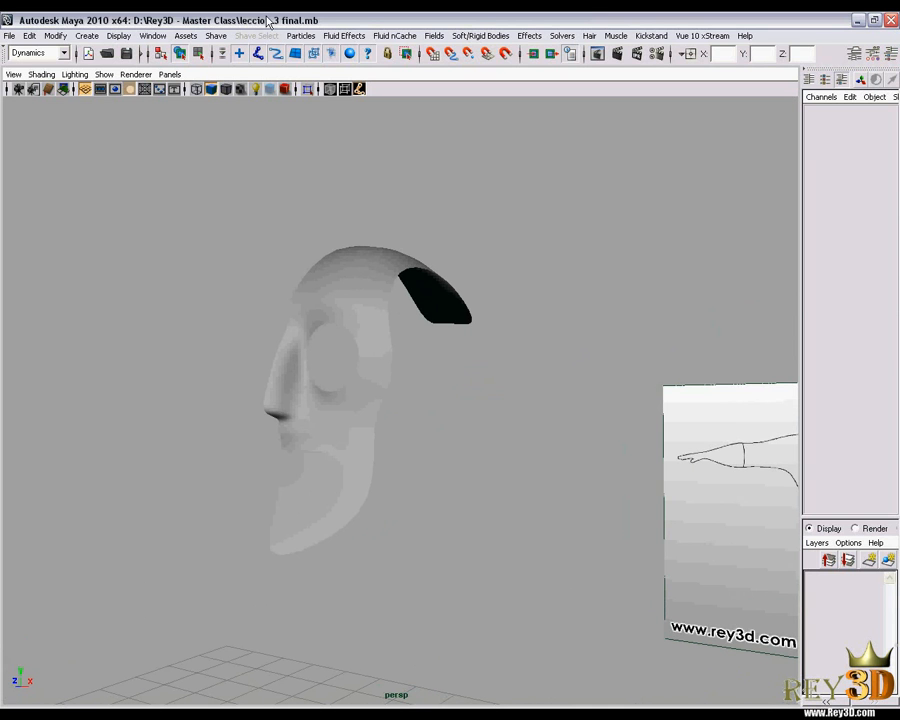
Select the half-head mesh and center its pivot
alt+drag(405, 270, 397, 331)
click(451, 381)
alt+right_drag(397, 331, 389, 335)
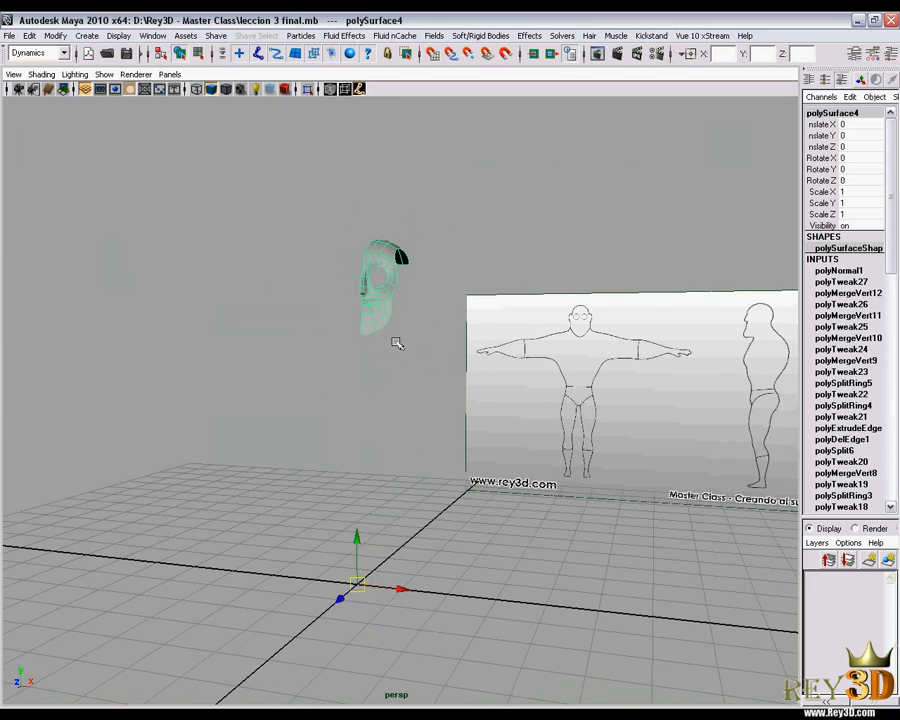
alt+drag(363, 578, 424, 332)
shift+right_click(424, 331)
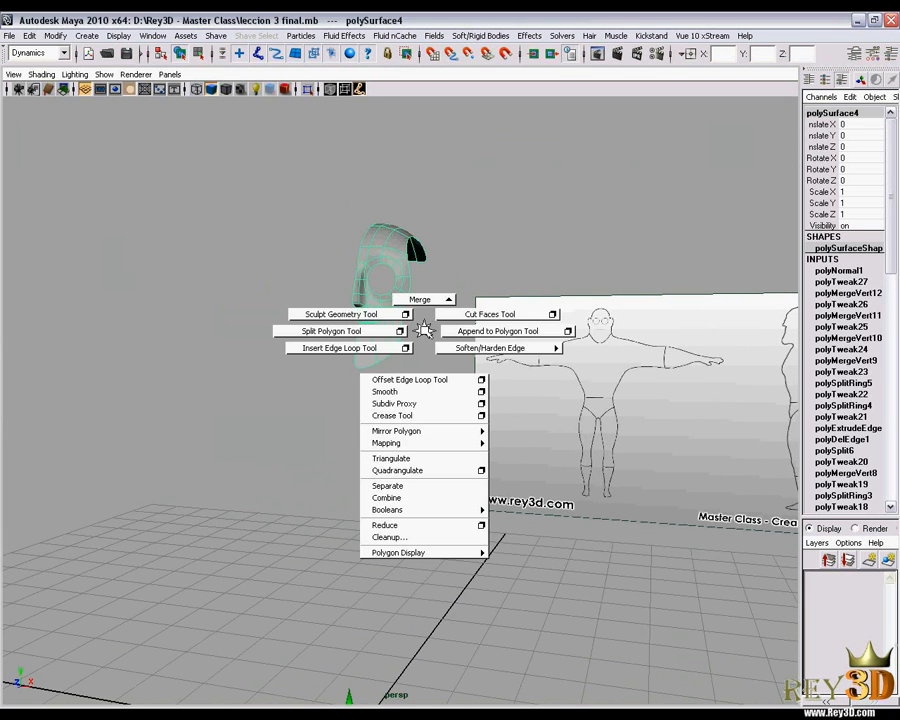
key(space)
click(150, 316)
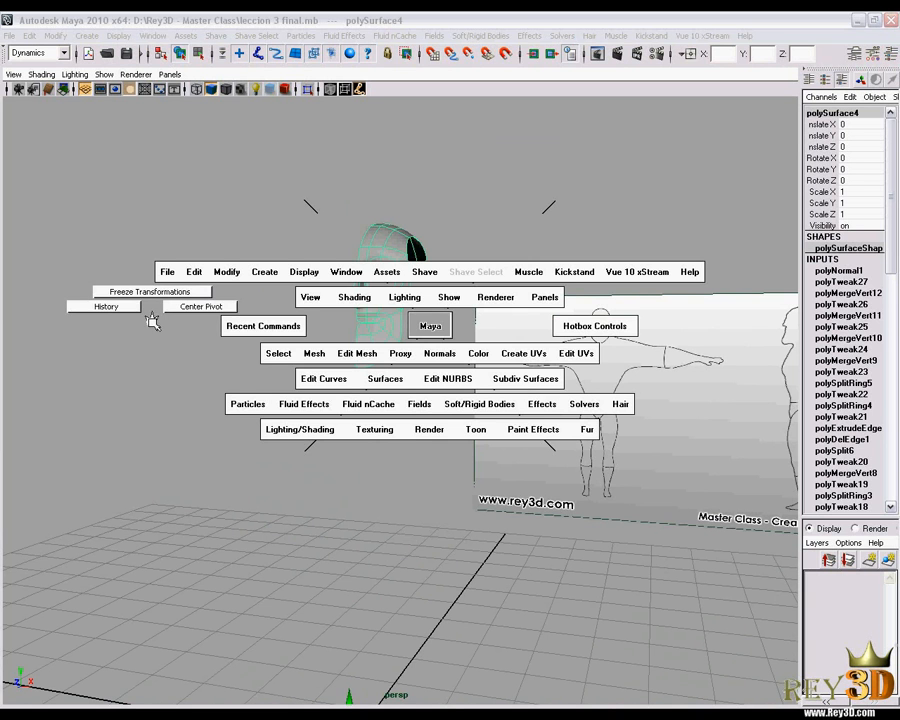
drag(152, 318, 207, 321)
In the front view, move the half head's pivot horizontally onto the vertical centre line
alt+drag(478, 368, 381, 399)
key(space)
alt+right_drag(381, 399, 400, 329)
alt+middle_drag(400, 329, 432, 396)
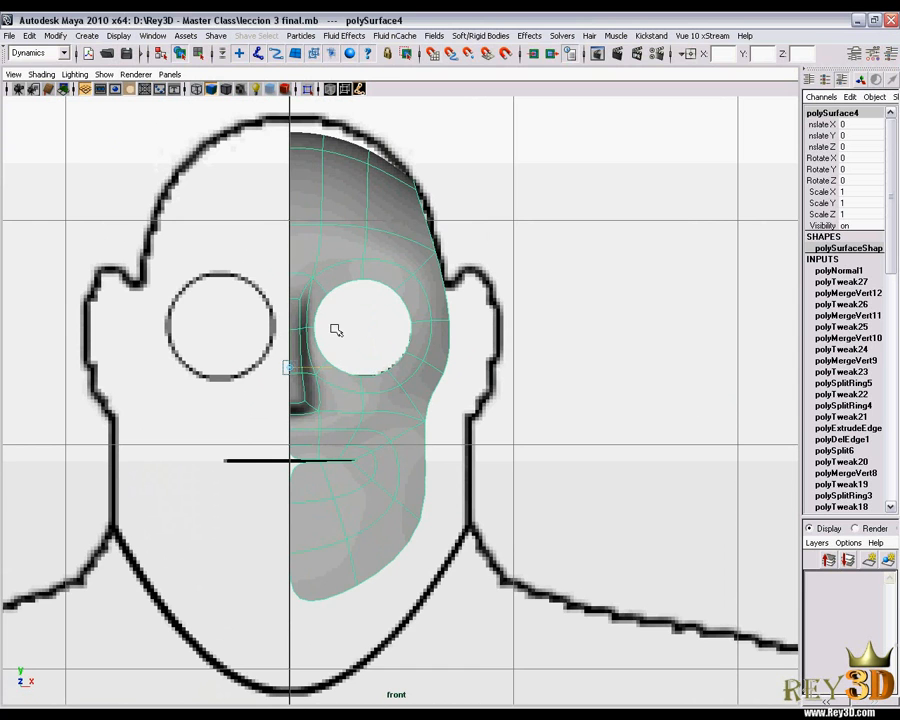
scroll(468, 362, down, 3)
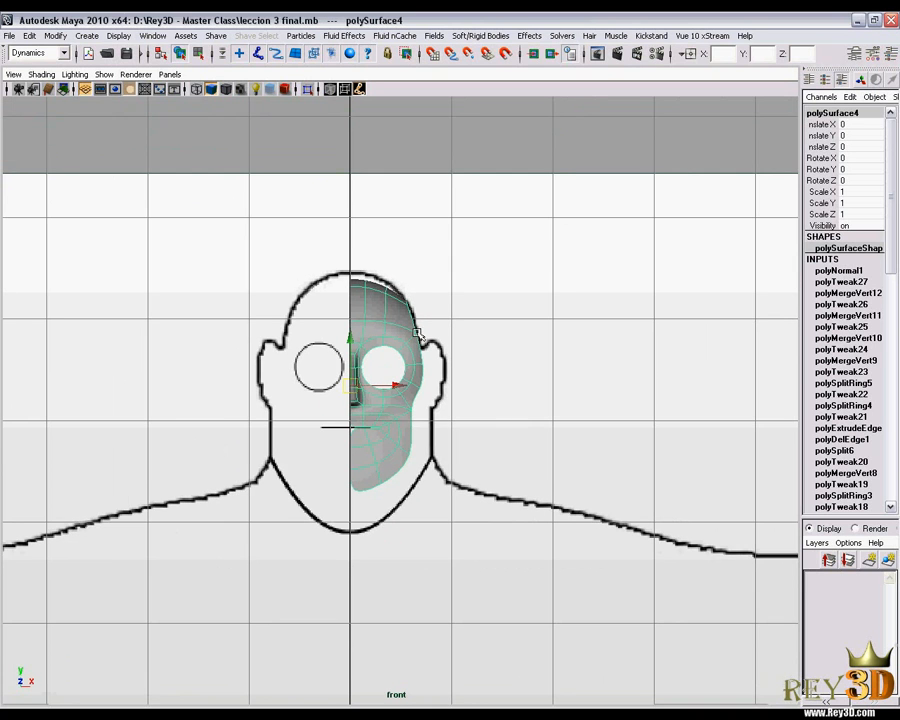
scroll(440, 342, up, 1)
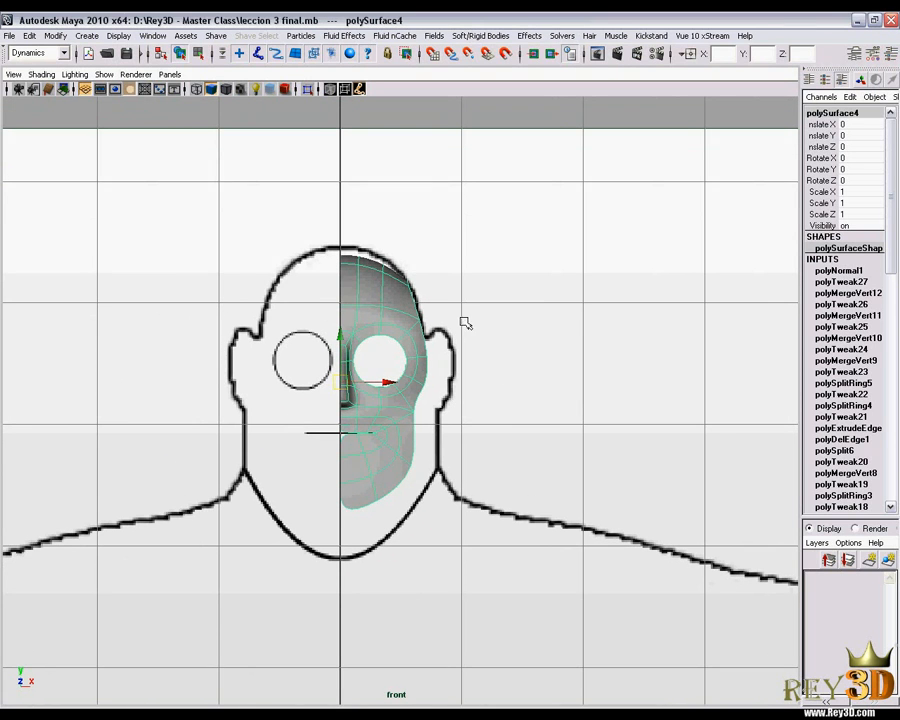
Mirror the half head with Duplicate Special, using geometry type Instance, scale X -1 and one copy
key(space)
drag(468, 321, 462, 294)
alt+drag(406, 355, 370, 352)
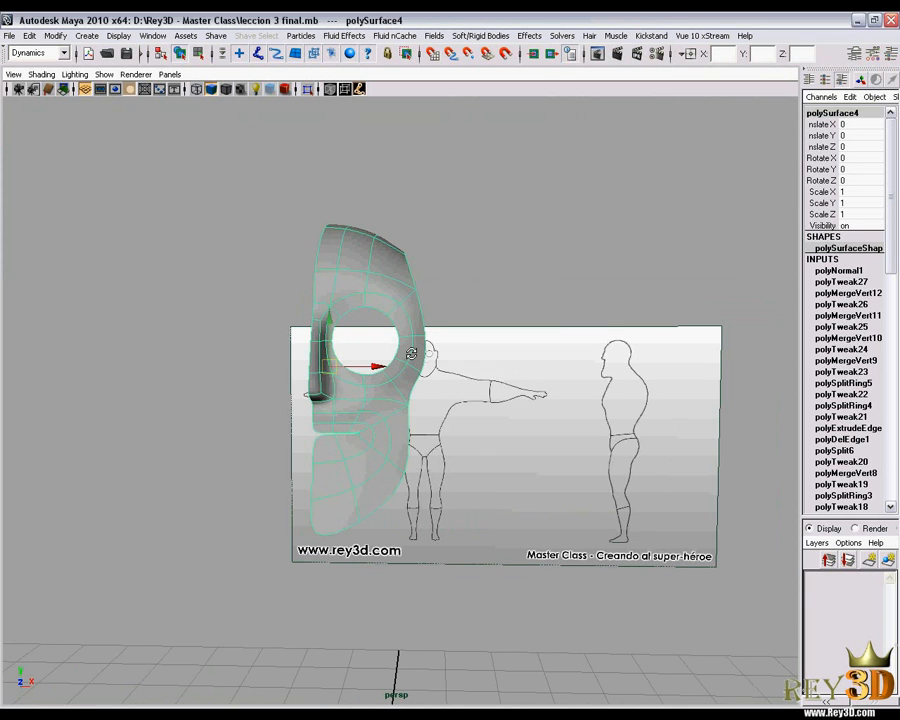
click(30, 38)
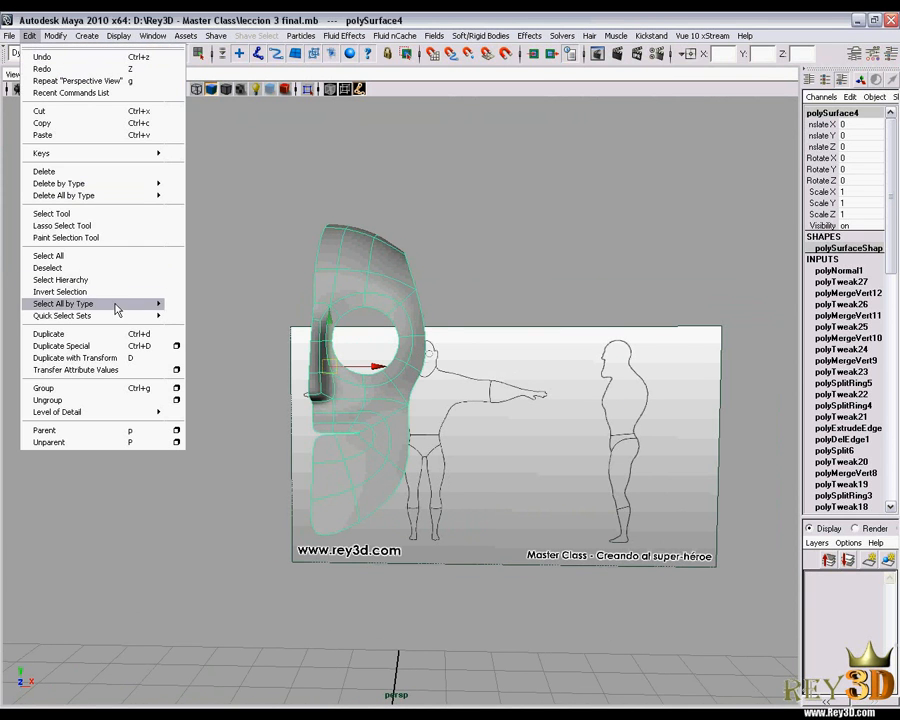
click(177, 349)
drag(390, 262, 248, 183)
click(166, 198)
click(172, 225)
click(282, 222)
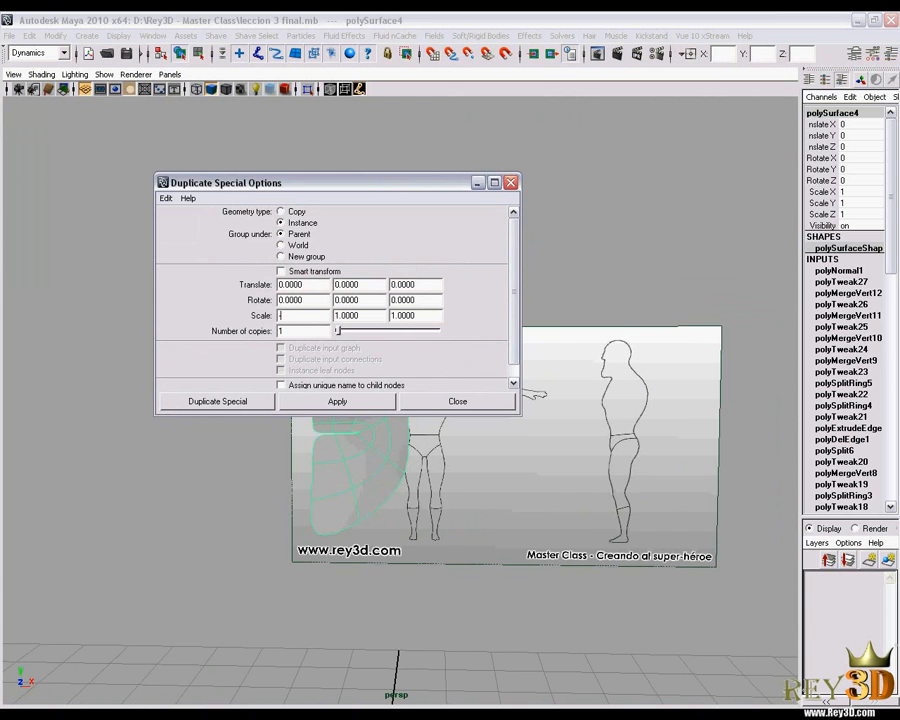
drag(316, 197, 526, 96)
click(448, 302)
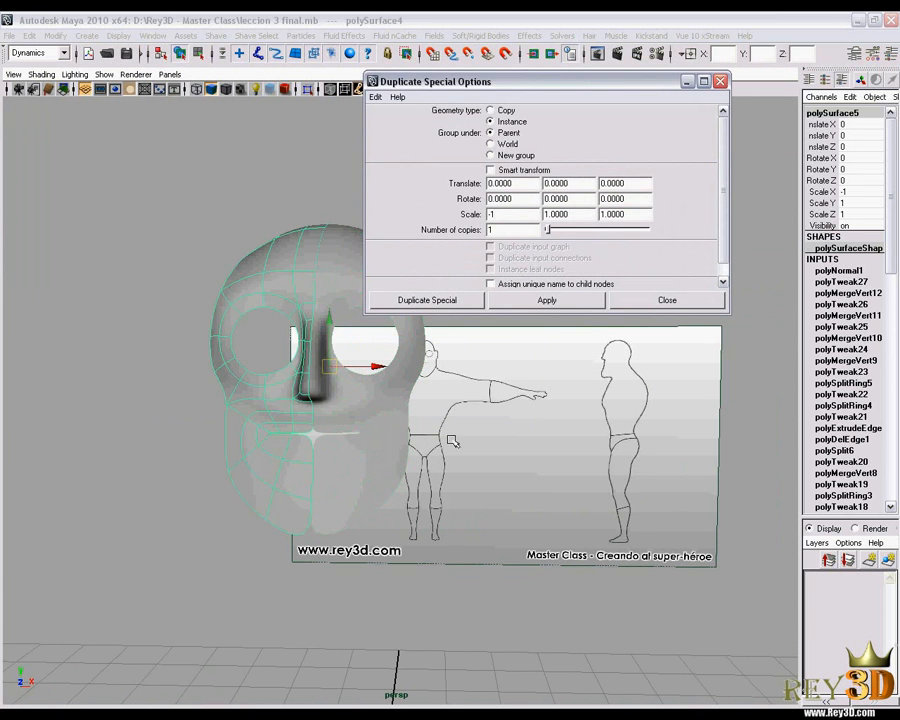
Try moving a vertex on the original half's upper outer edge to test the mirrored instance
alt+drag(430, 320, 350, 290)
click(408, 334)
alt+drag(408, 334, 416, 257)
click(406, 262)
right_drag(406, 262, 366, 254)
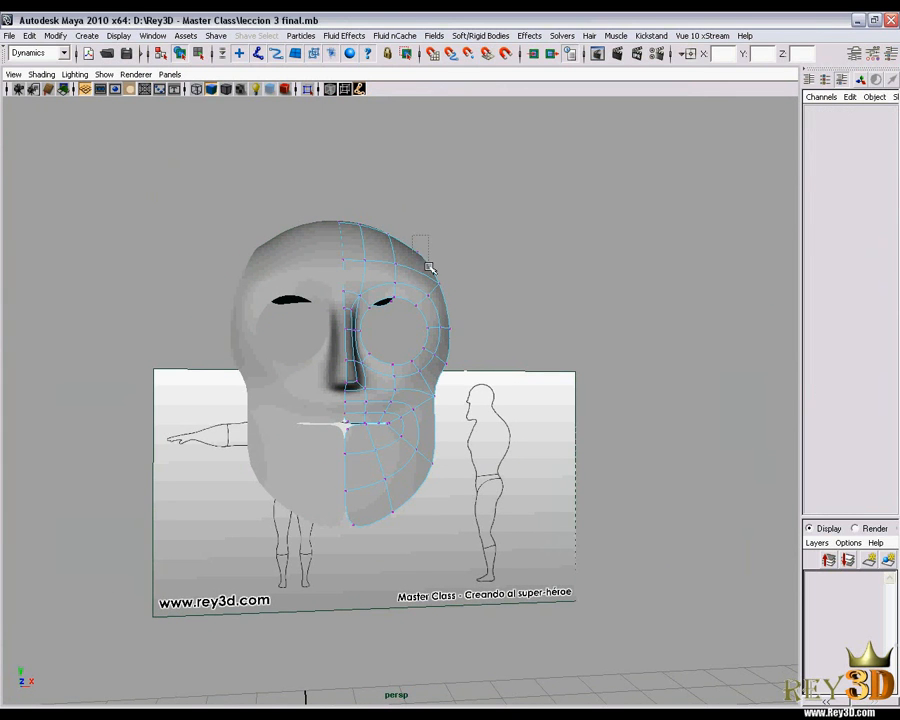
click(452, 230)
drag(453, 227, 477, 209)
alt+drag(435, 337, 400, 378)
right_drag(346, 259, 408, 243)
click(526, 228)
Display wireframe over the shaded head and turn off the half head's smooth mesh preview
mouse_move(441, 349)
alt+mouse_down()
mouse_move(486, 304)
mouse_move(431, 305)
alt+mouse_up()
click(227, 89)
alt+right_drag(524, 321, 464, 345)
alt+drag(465, 345, 407, 226)
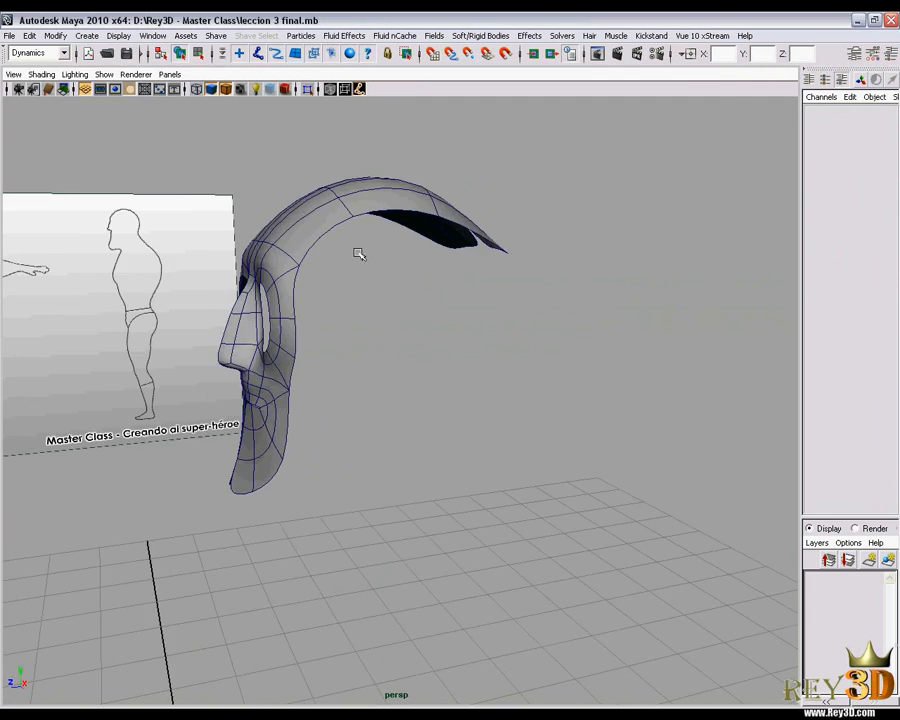
alt+drag(420, 358, 356, 376)
click(370, 426)
key(1)
alt+drag(370, 426, 407, 382)
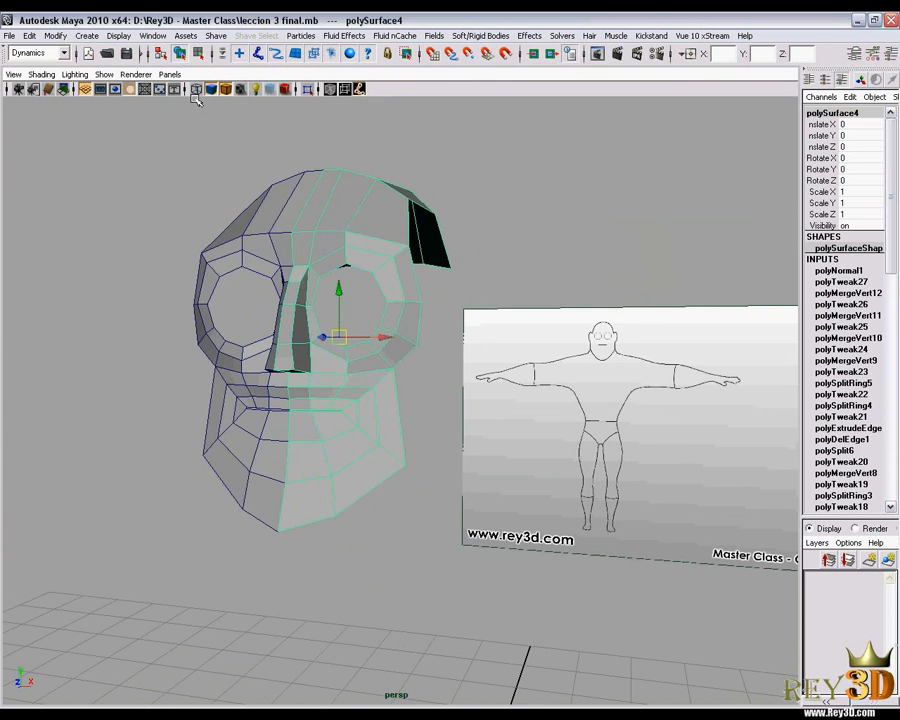
click(456, 182)
alt+drag(442, 269, 454, 291)
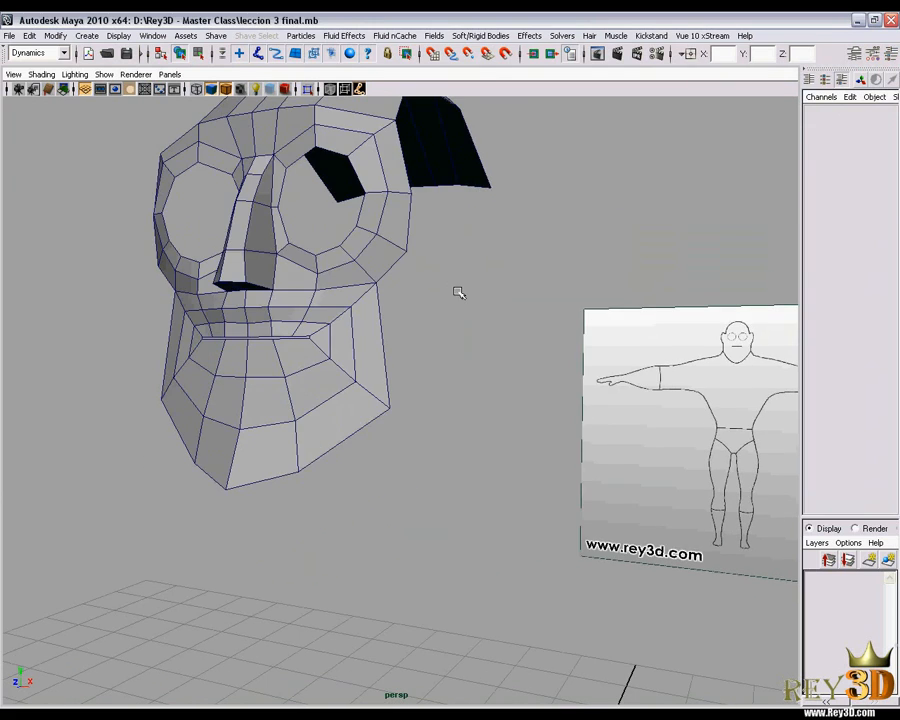
In the front view, select the original half's outer border edges from the cheek down to the chin
key(space)
click(468, 320)
alt+right_drag(266, 298, 482, 325)
scroll(561, 490, up, 2)
scroll(436, 382, up, 2)
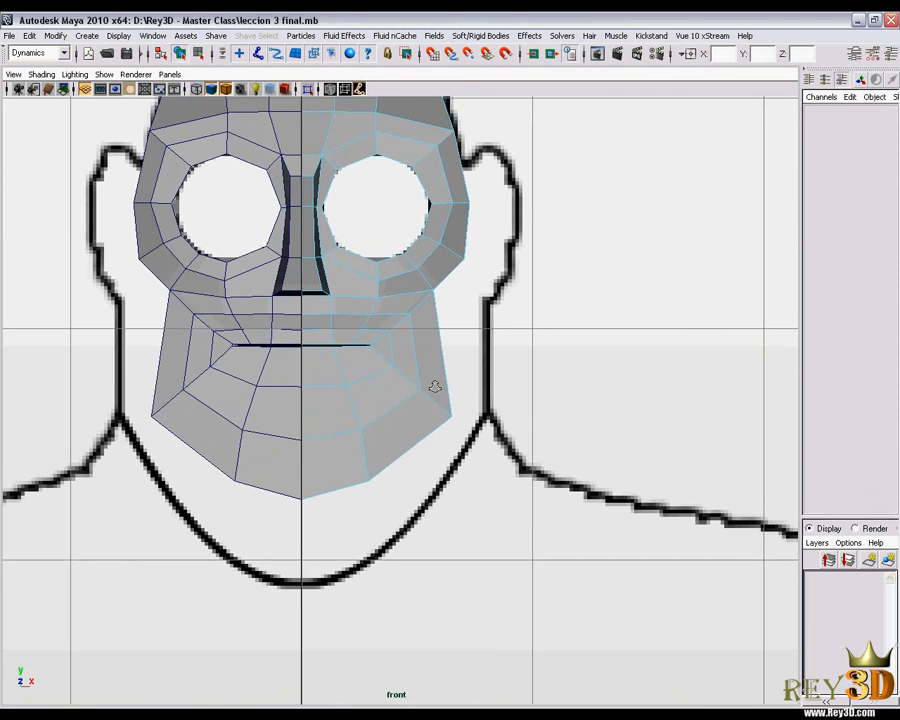
click(448, 364)
shift+click(363, 482)
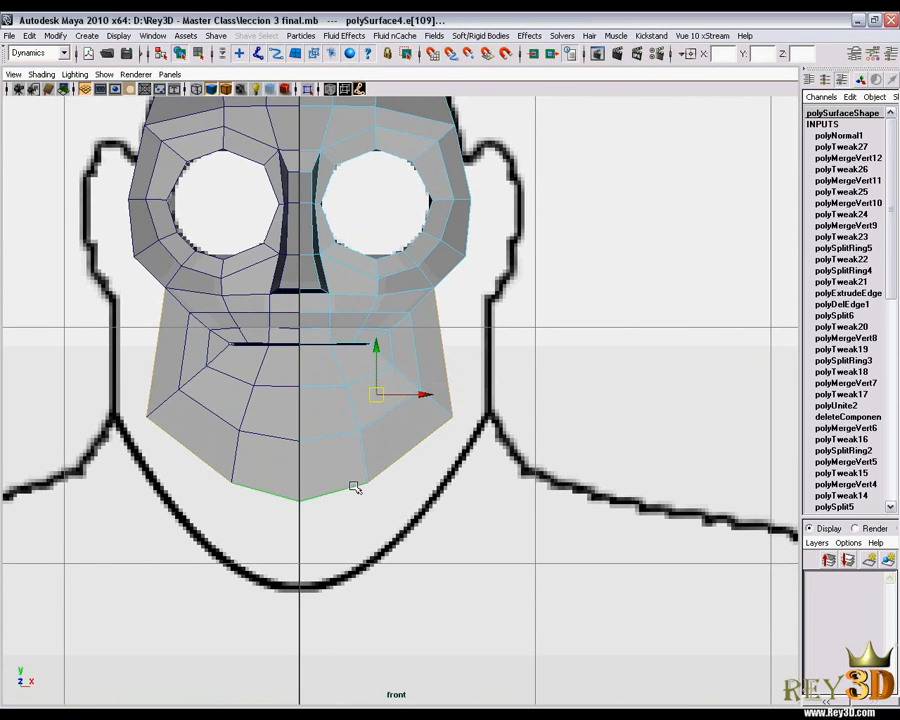
scroll(502, 372, down, 4)
scroll(500, 331, up, 3)
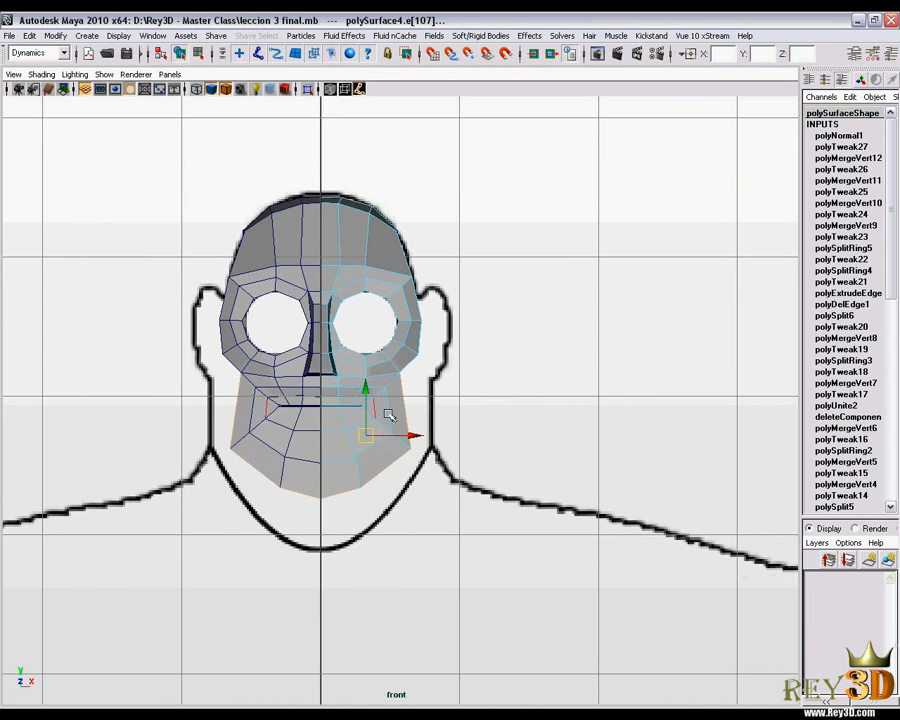
scroll(503, 445, up, 1)
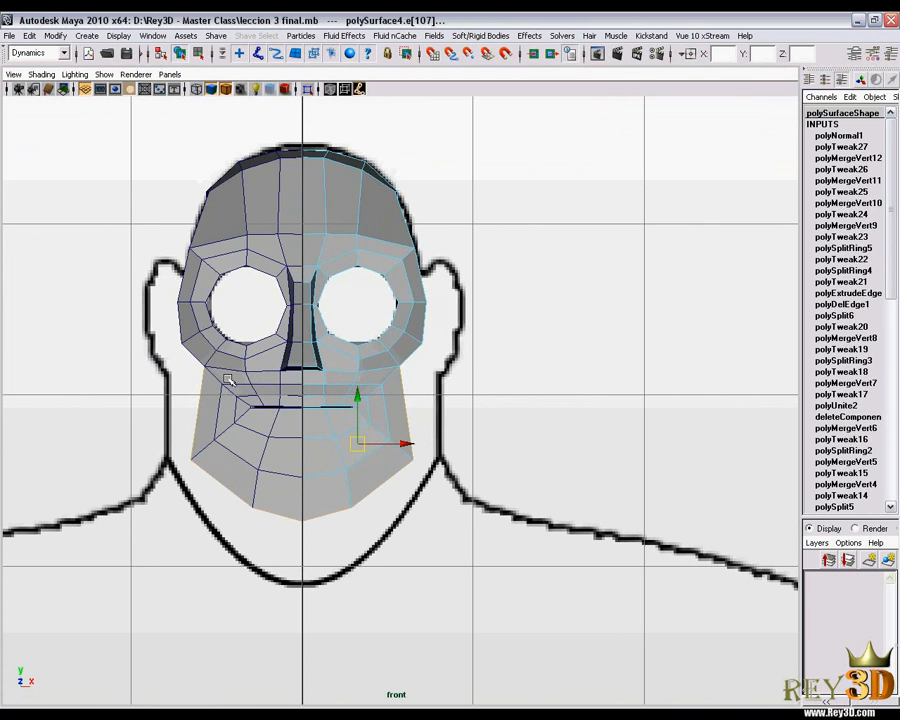
scroll(468, 412, up, 4)
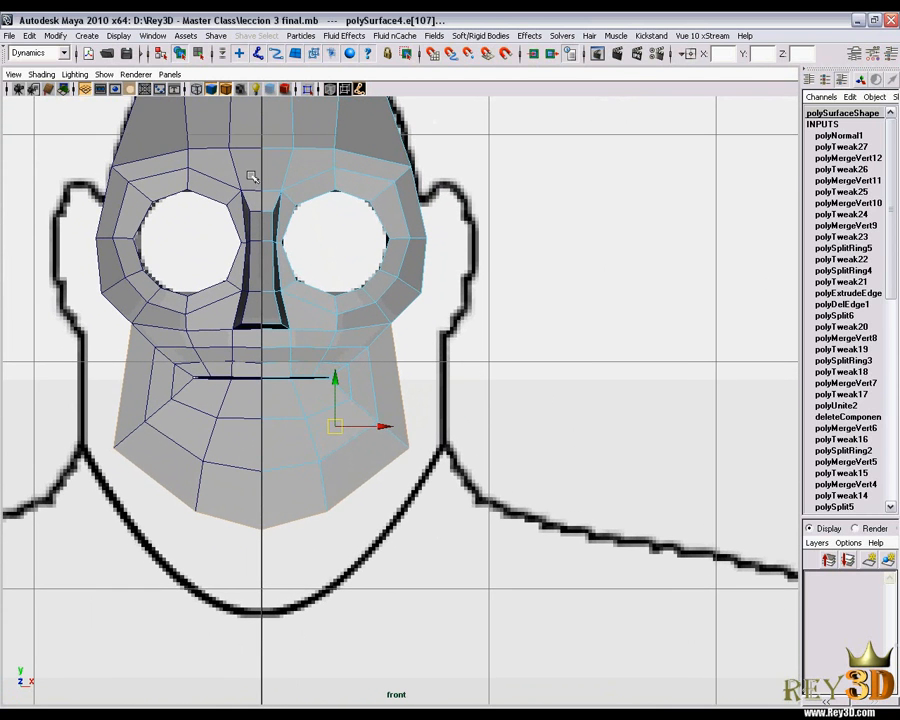
Extrude the selected jaw border edges and scale them outward toward the reference outline
shift+right_click(360, 340)
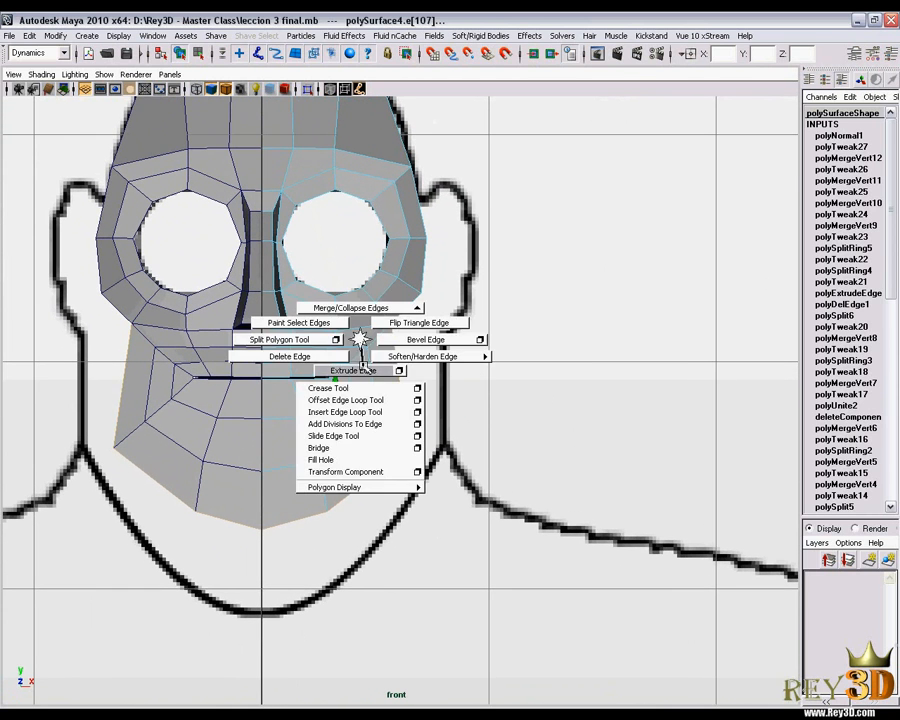
shift+right_drag(364, 368, 364, 372)
scroll(446, 408, up, 1)
alt+middle_drag(446, 408, 451, 399)
key(r)
drag(347, 432, 404, 394)
Turn on X-ray display and move the topmost extruded vertex beside the cheek's outer corner vertex
right_drag(380, 340, 355, 113)
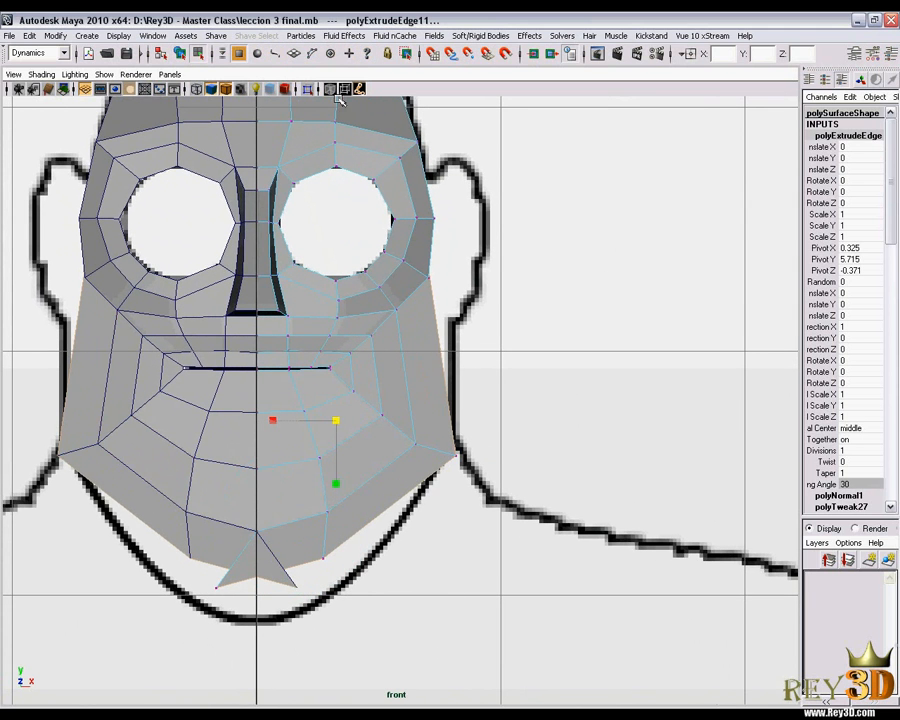
click(330, 89)
scroll(428, 422, up, 1)
alt+middle_drag(428, 422, 428, 388)
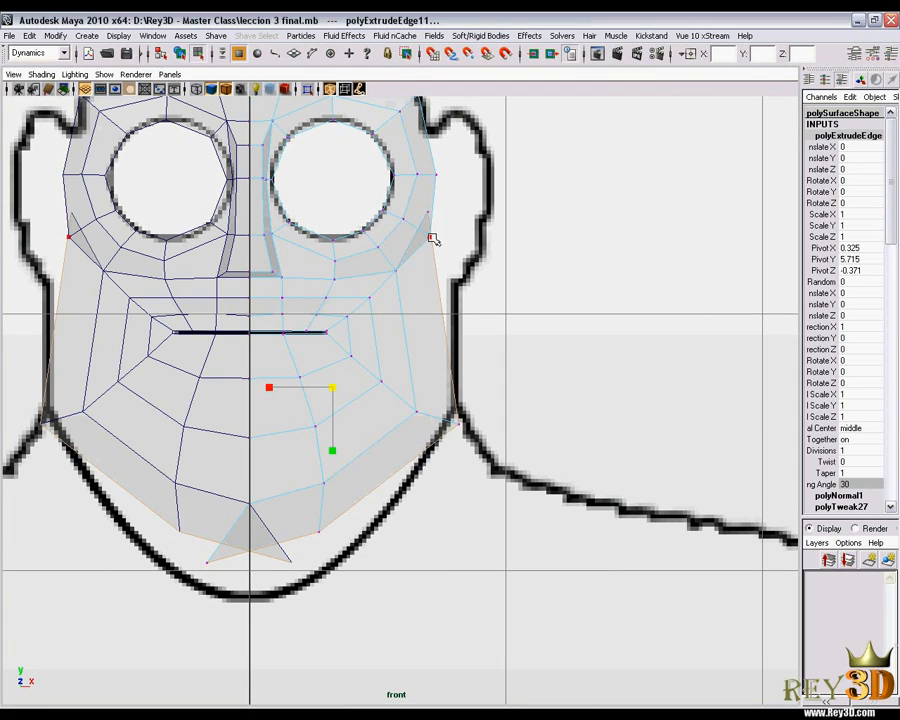
click(431, 239)
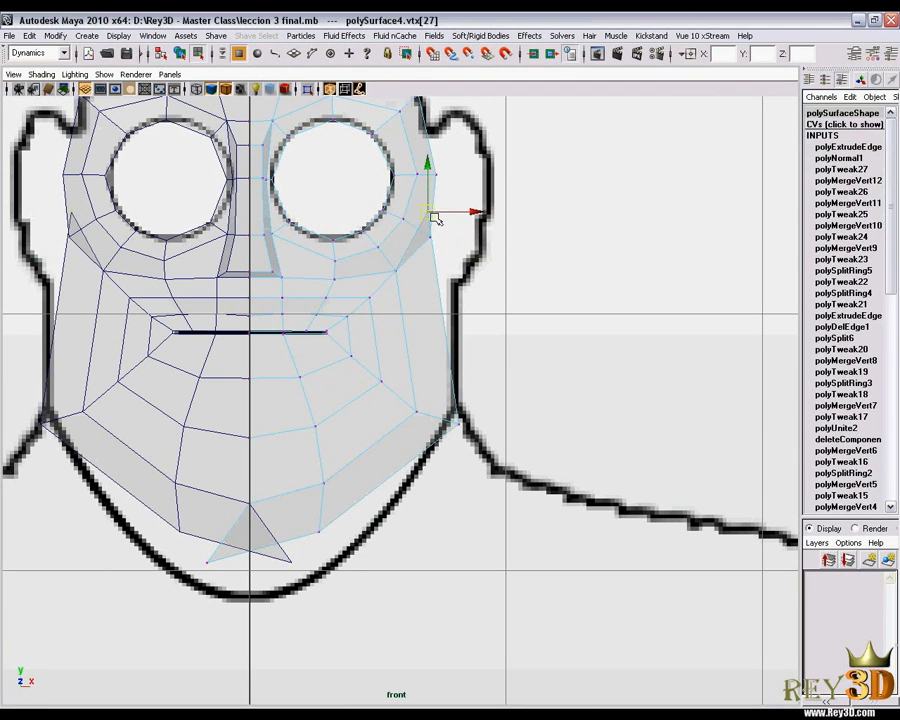
click(434, 241)
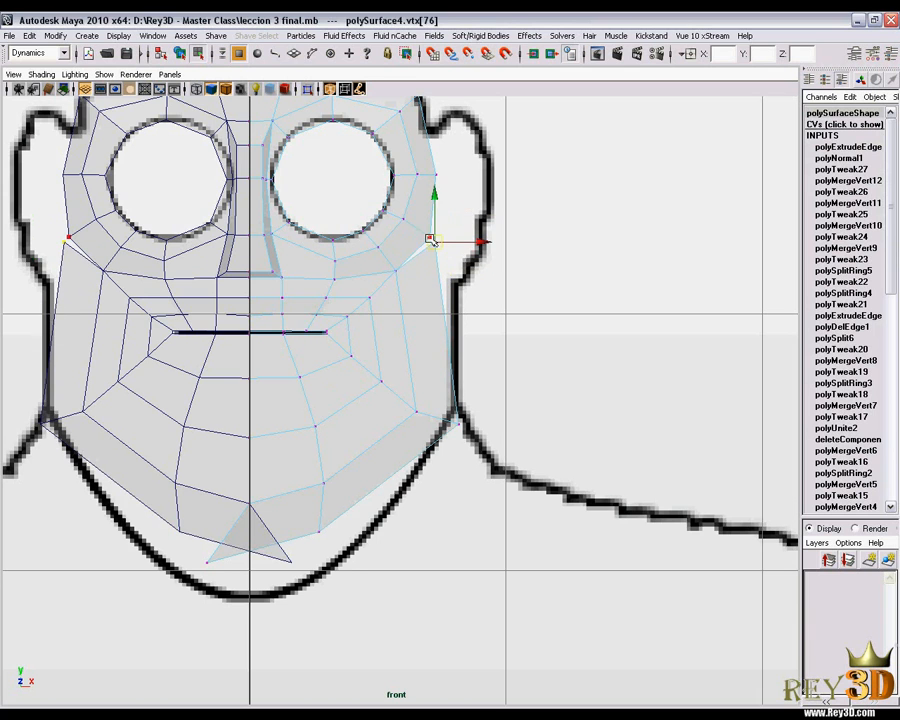
Move the extruded jaw-corner and lower-jaw vertices onto the face outline of the reference drawing
alt+middle_drag(445, 329, 470, 258)
scroll(468, 256, up, 2)
drag(470, 322, 486, 351)
drag(332, 473, 373, 489)
Move the extruded chin end vertex to the centre line at the outline's lowest point and adjust the chin vertices above it
alt+middle_drag(259, 517, 284, 488)
drag(202, 498, 287, 475)
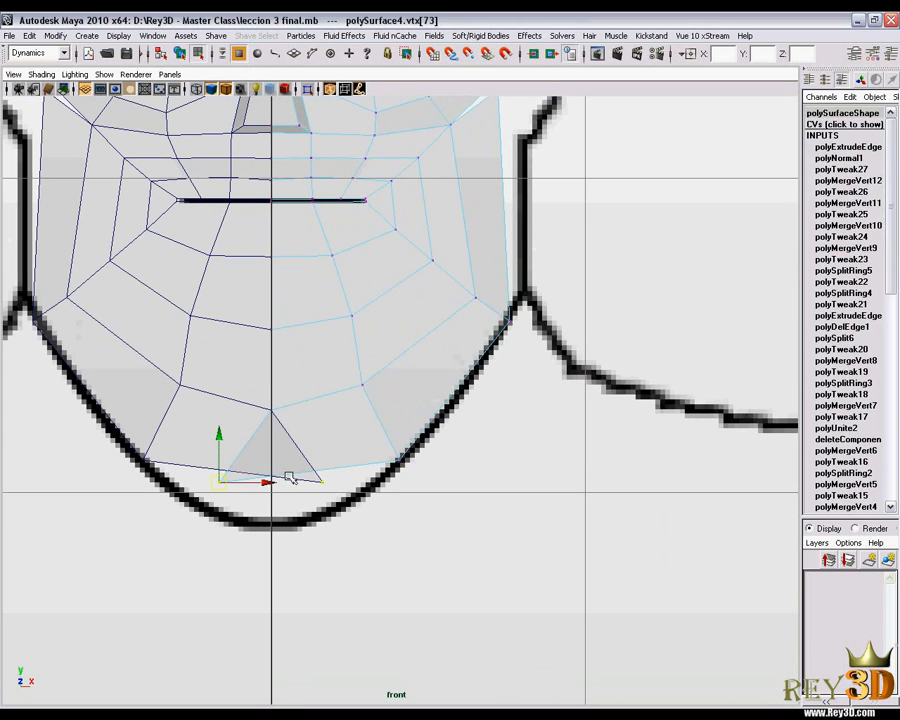
drag(222, 487, 278, 526)
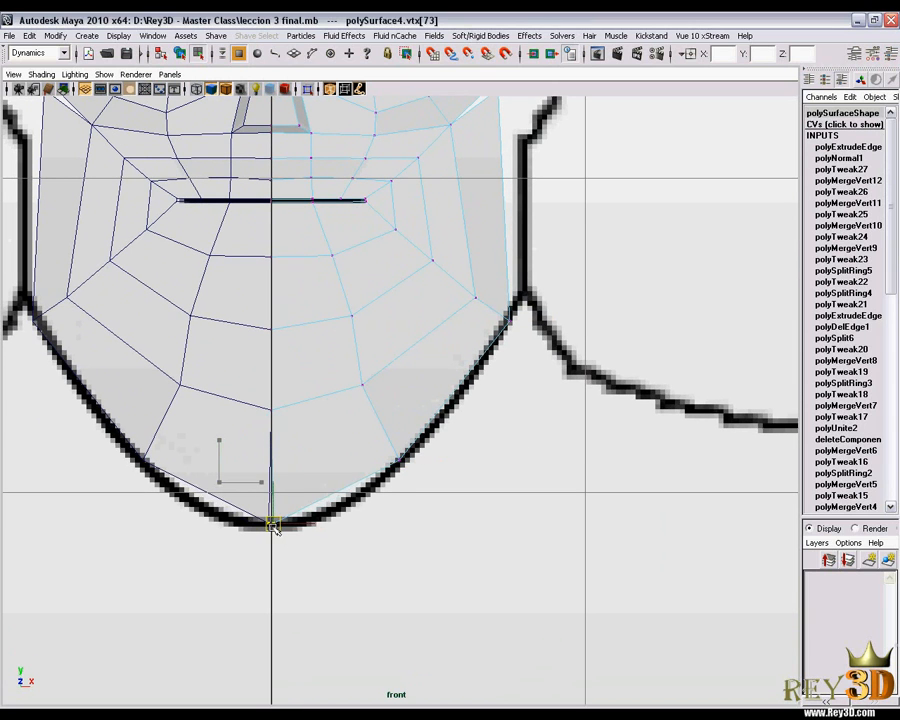
scroll(345, 395, down, 3)
mouse_move(376, 410)
mouse_down()
mouse_move(369, 393)
mouse_move(373, 400)
mouse_up()
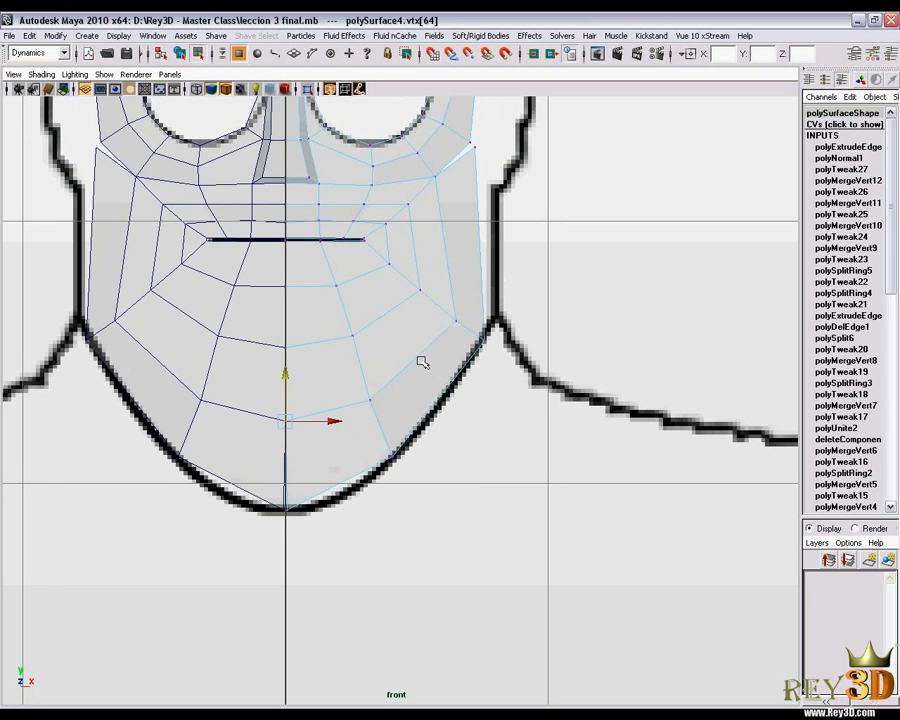
scroll(422, 380, down, 8)
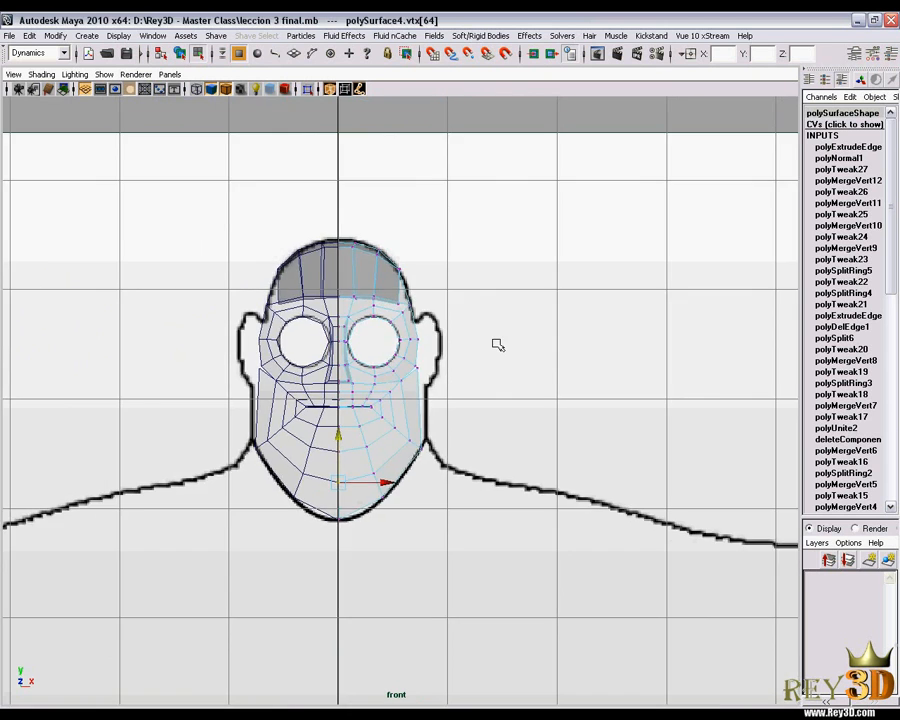
Return to the perspective view, turn off X-ray display and merge the two neighbouring vertices at the cheek's outer corner
key(space)
mouse_move(498, 346)
mouse_down()
mouse_move(494, 314)
mouse_move(424, 271)
mouse_up()
click(327, 89)
scroll(508, 285, down, 1)
click(420, 272)
shift+right_drag(437, 310, 450, 262)
Snap the chin-tip vertex along X to the head's centre line
alt+drag(436, 366, 474, 352)
click(338, 514)
alt+drag(342, 514, 363, 510)
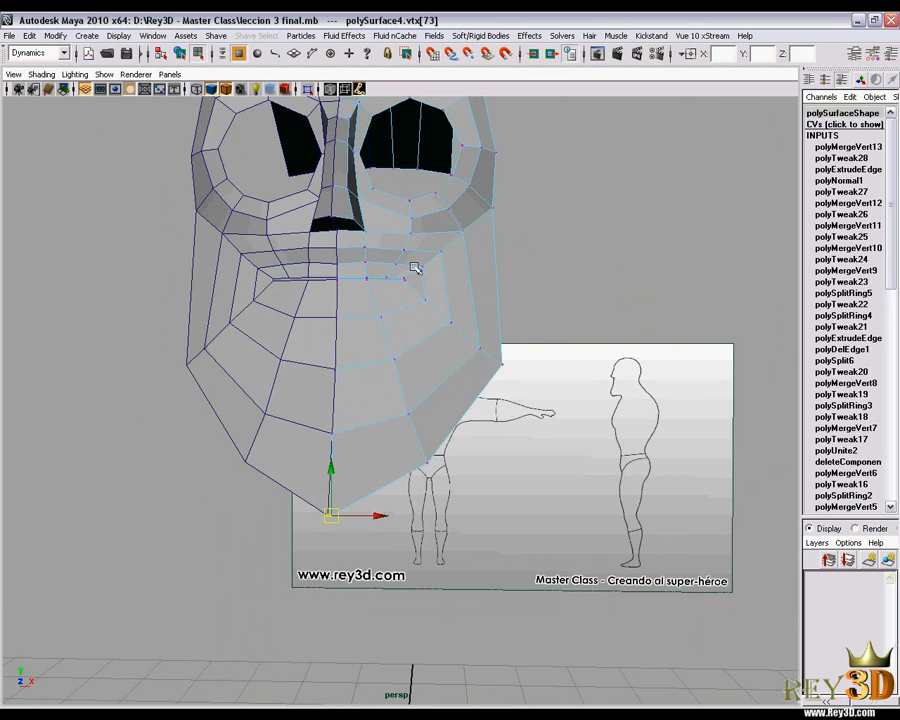
alt+drag(435, 297, 411, 455)
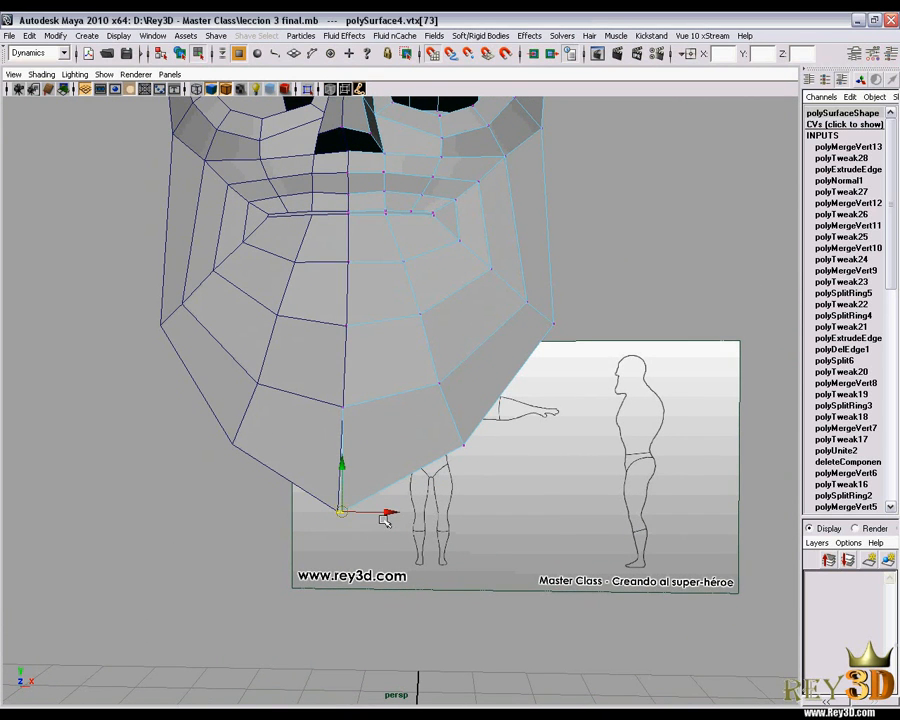
alt+drag(358, 518, 291, 243)
Extrude the outer side edge at the temple and move it backward under the head's border in the side view
right_click(283, 245)
alt+drag(320, 354, 360, 333)
click(376, 297)
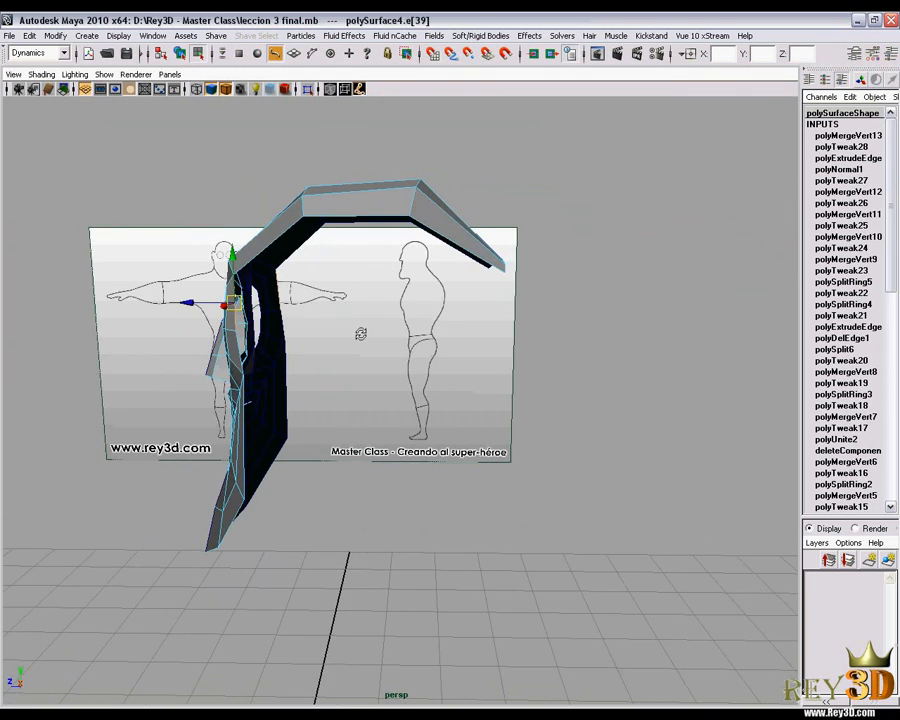
shift+right_click(419, 206)
click(415, 237)
key(space)
drag(455, 240, 478, 238)
drag(200, 352, 303, 272)
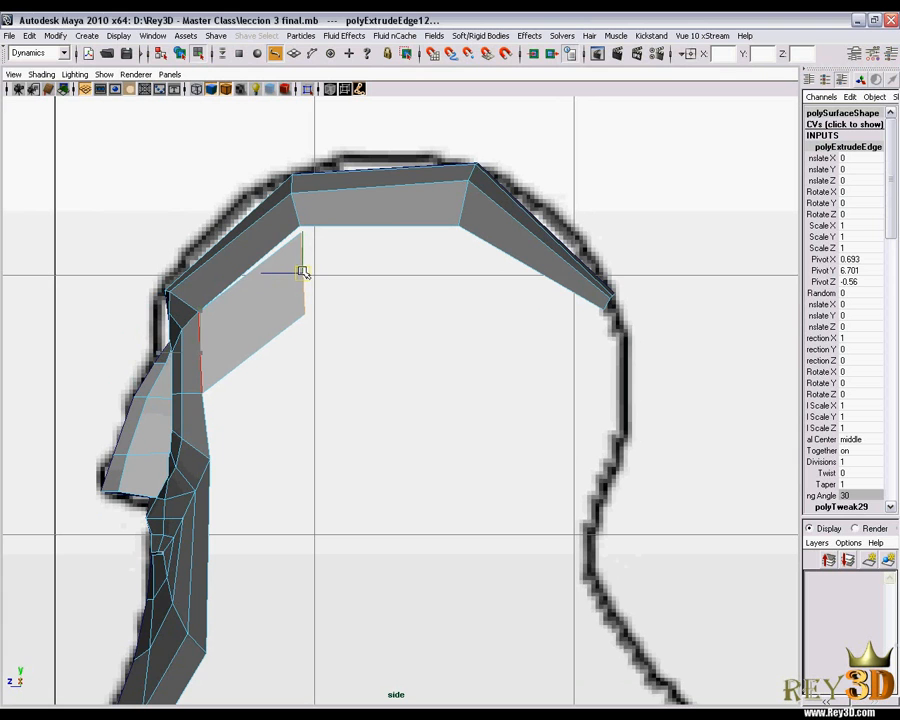
alt+middle_drag(415, 305, 381, 302)
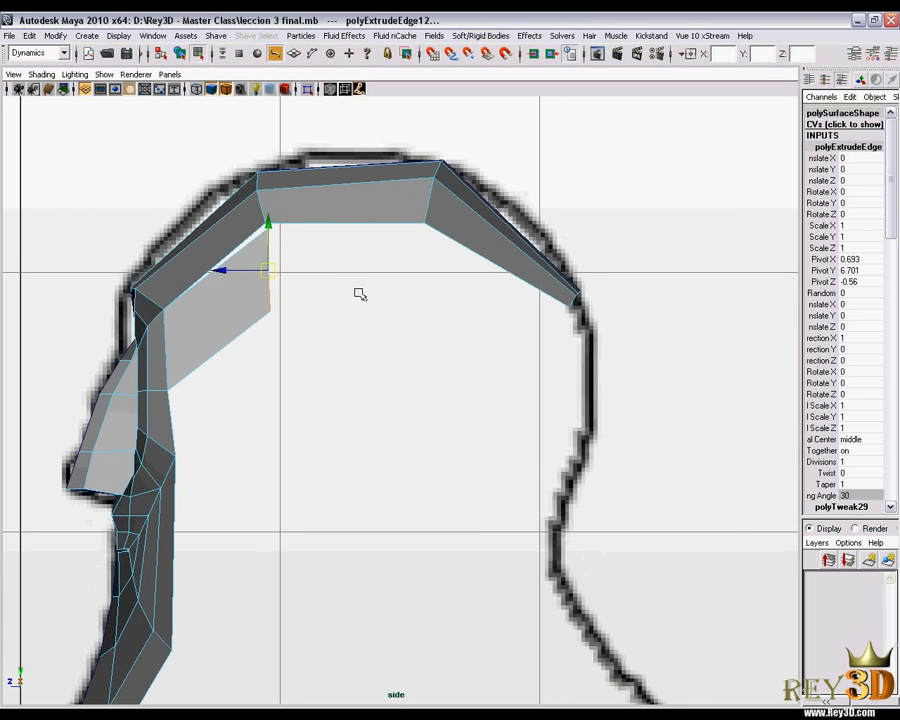
mouse_move(306, 288)
alt+middle_down()
mouse_move(329, 287)
mouse_move(320, 288)
alt+middle_up()
drag(297, 278, 374, 289)
key(ctrl+z)
Extrude the temple edge twice more, extending the strip along the head's side border to the back of the head
alt+middle_drag(397, 281, 396, 254)
shift+right_drag(400, 253, 394, 281)
scroll(315, 289, up, 1)
drag(291, 247, 445, 244)
shift+right_drag(466, 316, 466, 329)
drag(443, 255, 598, 316)
In the perspective view, merge the three vertex pairs joining the temple strip to the head's side border
right_drag(525, 222, 488, 224)
key(space)
drag(520, 279, 519, 250)
alt+drag(478, 345, 416, 345)
shift+right_drag(402, 257, 403, 182)
alt+drag(488, 237, 430, 328)
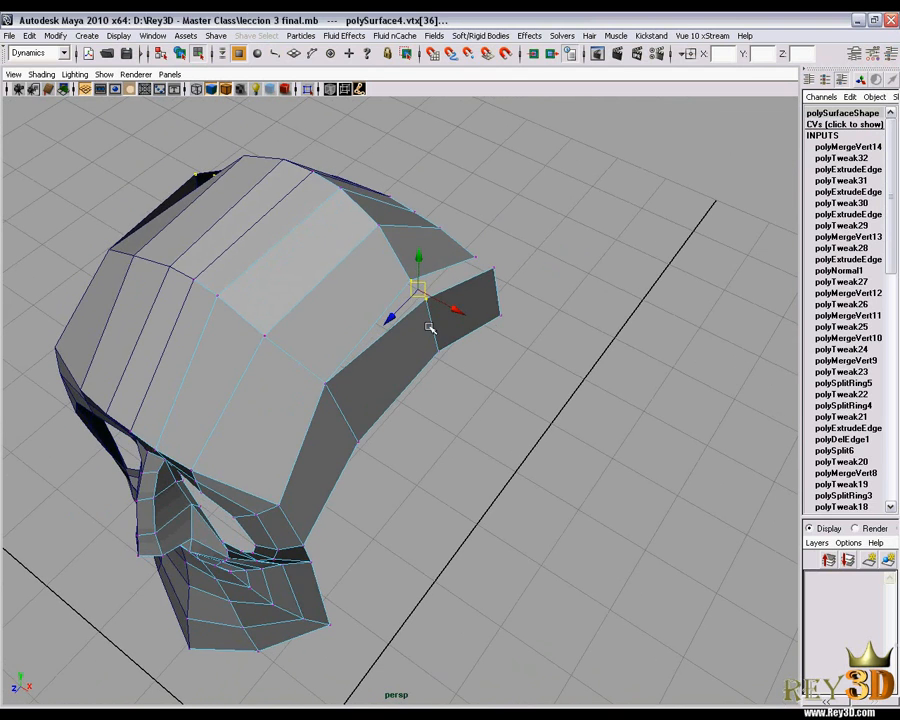
key(g)
alt+drag(511, 319, 476, 273)
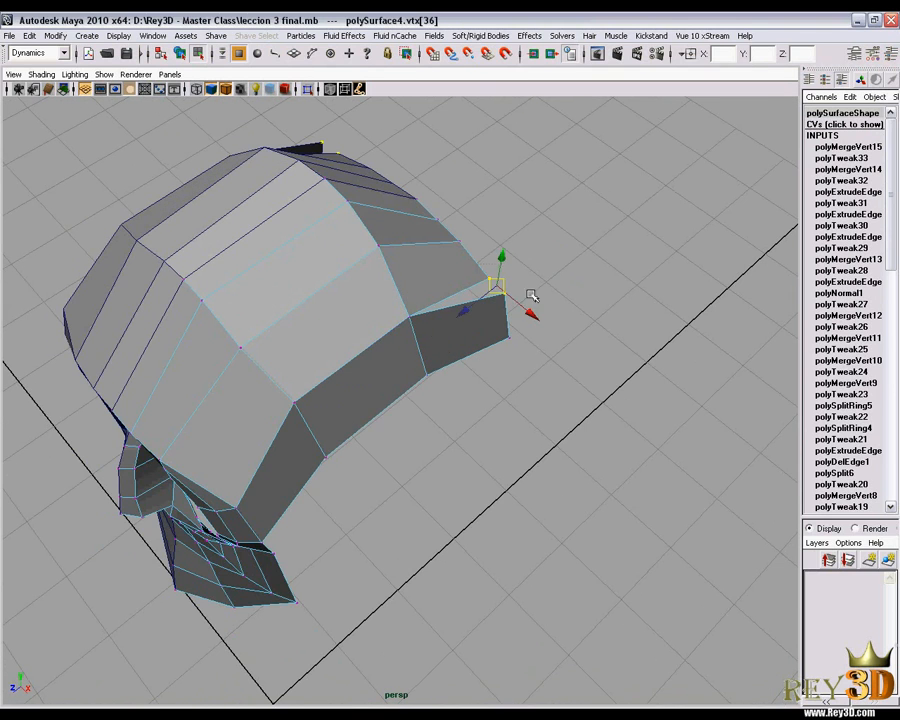
key(g)
alt+drag(426, 354, 426, 315)
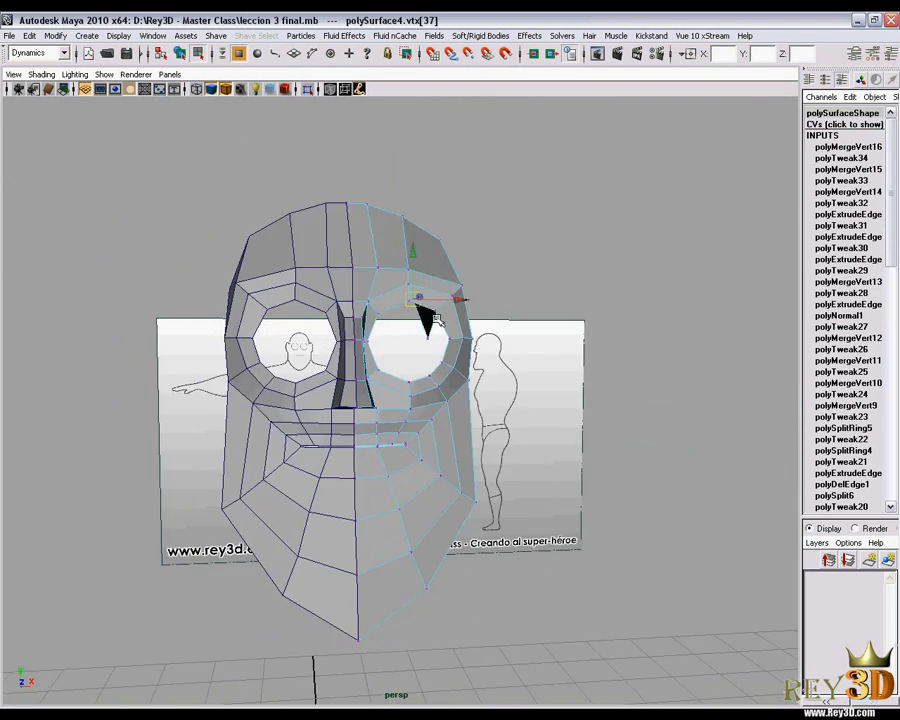
Move the vertex at the strip's lower rear corner forward along Z
alt+middle_drag(436, 350, 450, 308)
alt+drag(450, 308, 428, 360)
click(418, 363)
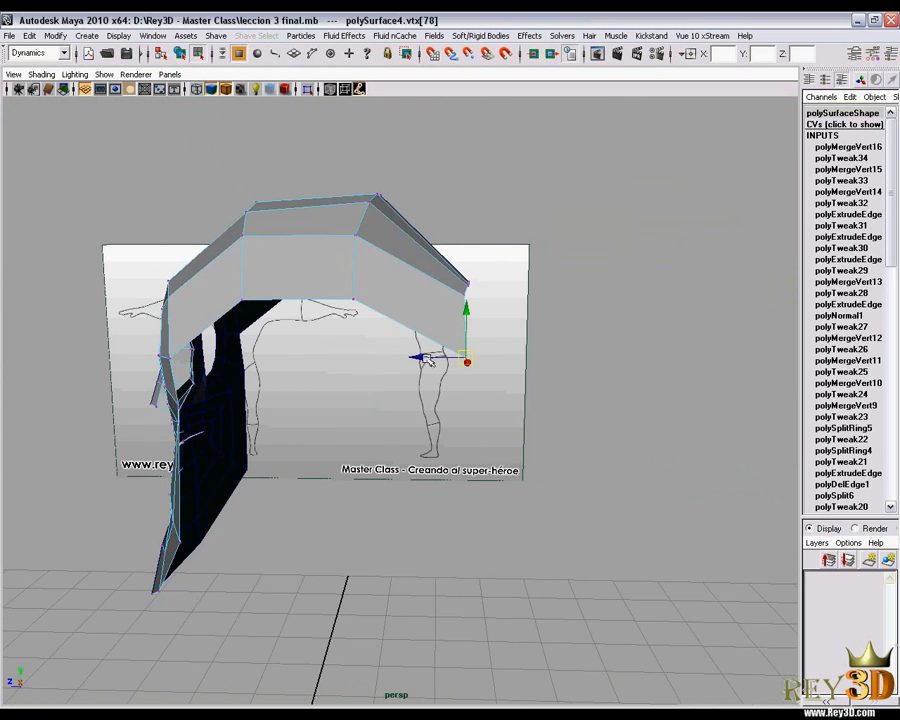
Insert an edge loop across the cheek from the mouth corner to the face's outer border
alt+drag(248, 356, 355, 307)
right_drag(355, 306, 358, 283)
click(381, 286)
alt+drag(453, 440, 494, 449)
alt+middle_drag(552, 380, 420, 338)
scroll(404, 368, up, 2)
scroll(402, 377, up, 3)
right_drag(353, 301, 320, 346)
click(352, 312)
drag(357, 349, 440, 357)
In the front view with X-ray display on, spread the new cheek loop's vertices outward, placing the outermost on the head outline
key(f)
key(space)
scroll(440, 385, up, 2)
right_drag(415, 372, 381, 373)
scroll(408, 377, up, 4)
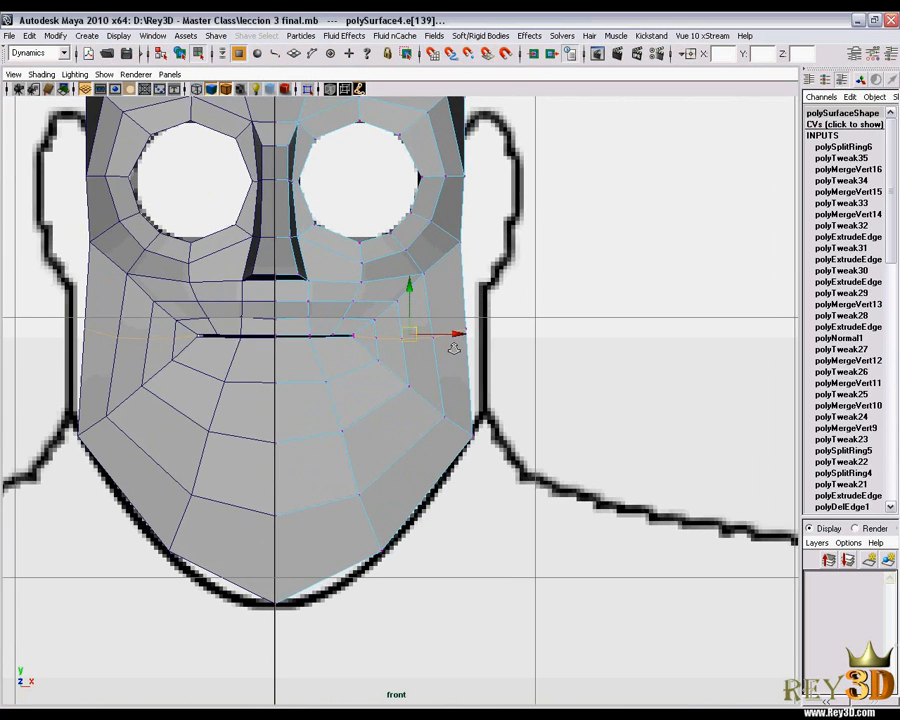
scroll(465, 302, up, 2)
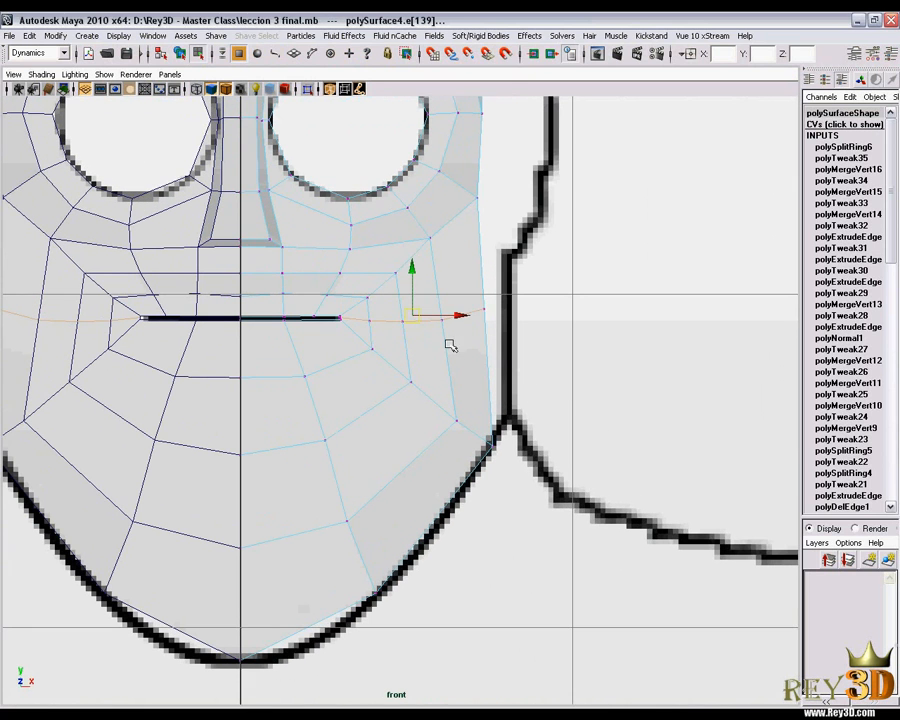
click(370, 319)
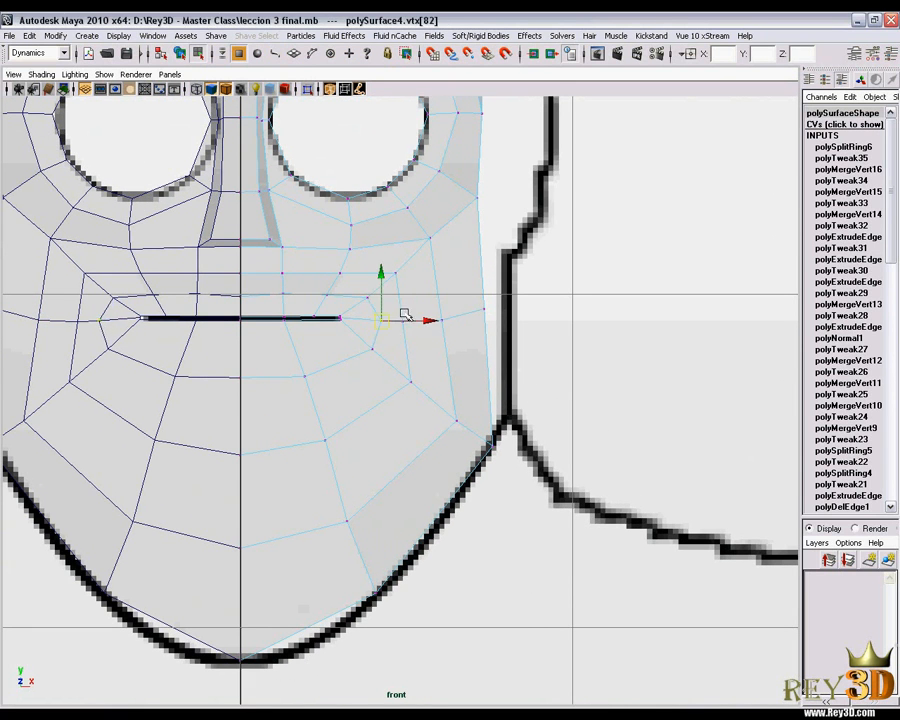
click(420, 320)
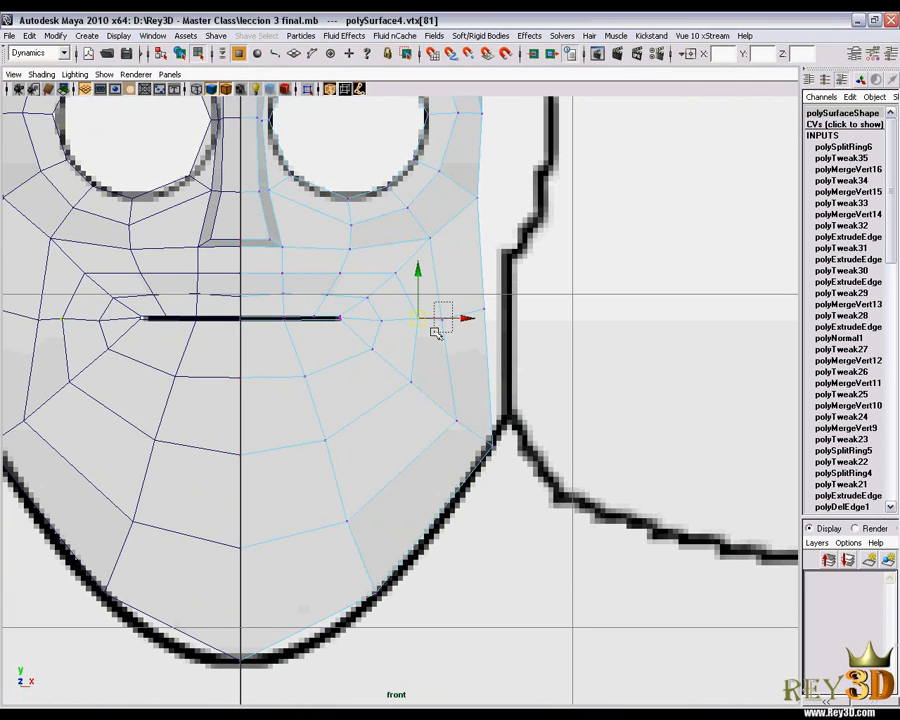
click(484, 309)
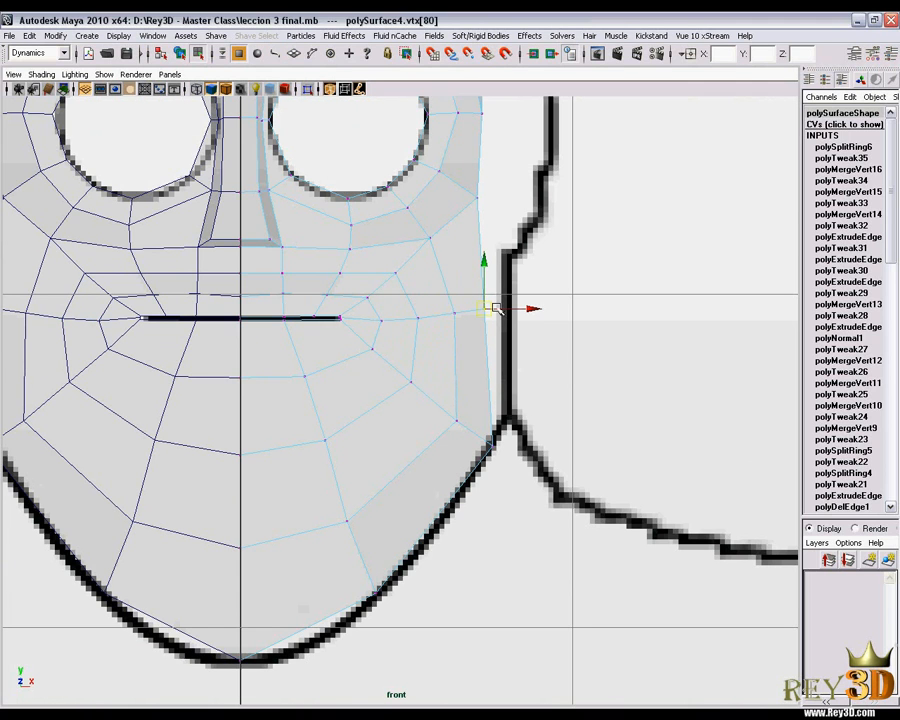
click(500, 306)
Place the lower jaw vertex on the reference outline and adjust the chin vertex just above it
alt+middle_drag(498, 332, 502, 266)
scroll(367, 524, up, 1)
drag(405, 546, 403, 545)
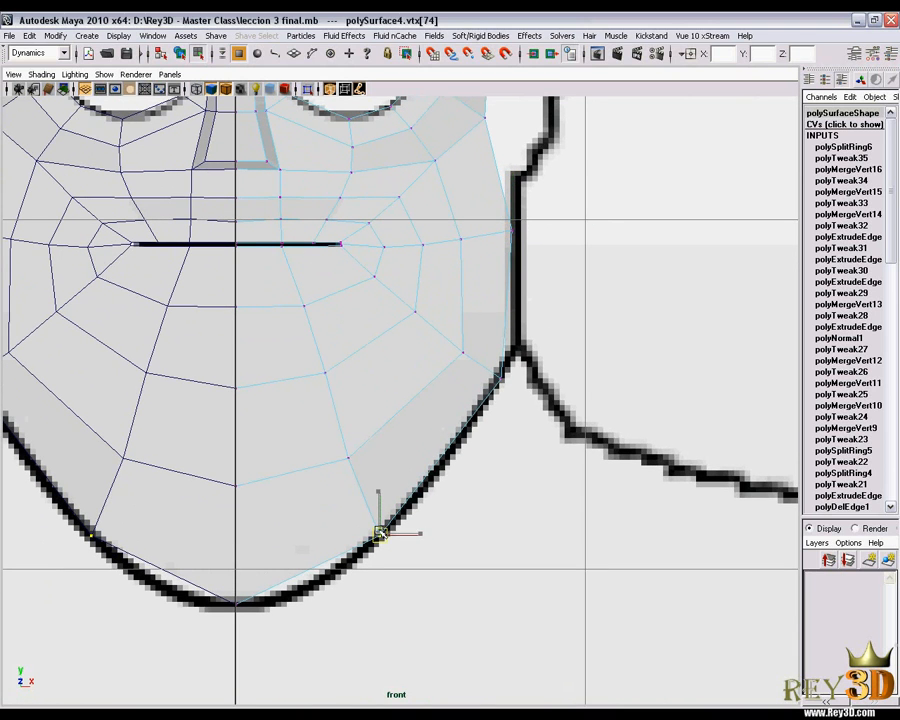
click(348, 457)
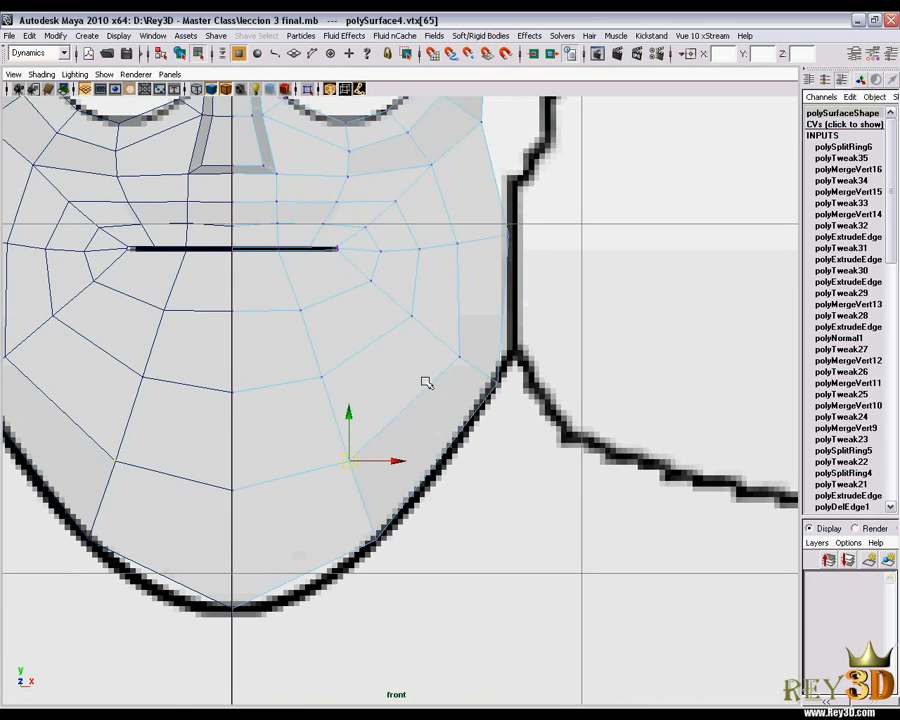
Reposition the cheek vertices between the mouth corner and the eye to even out the loops around the mouth
alt+middle_drag(414, 380, 353, 430)
scroll(352, 460, down, 3)
scroll(435, 430, up, 2)
scroll(487, 418, down, 5)
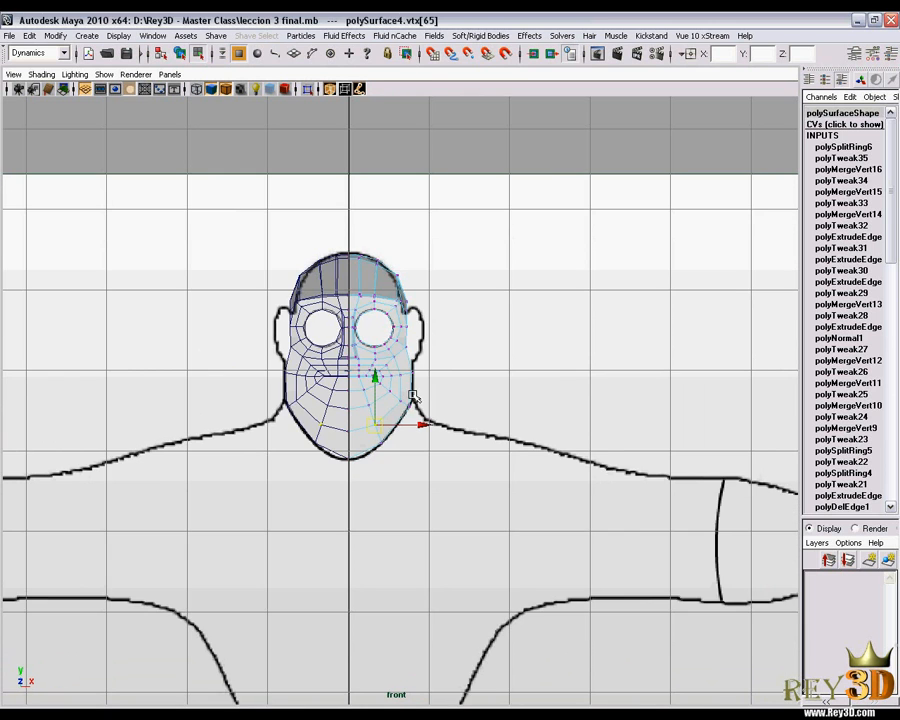
scroll(412, 395, up, 8)
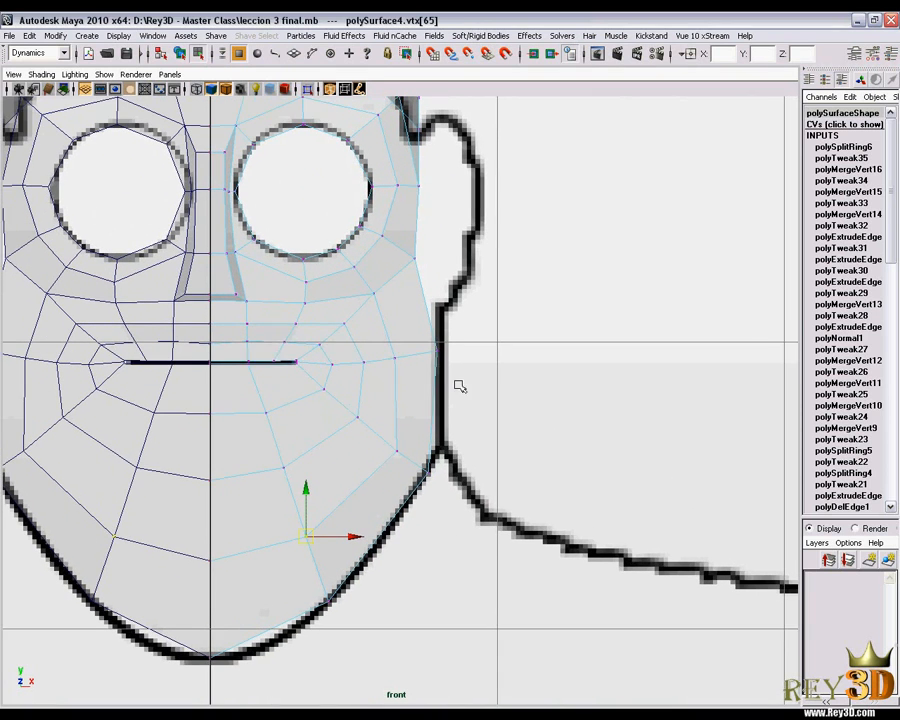
alt+middle_drag(460, 460, 456, 464)
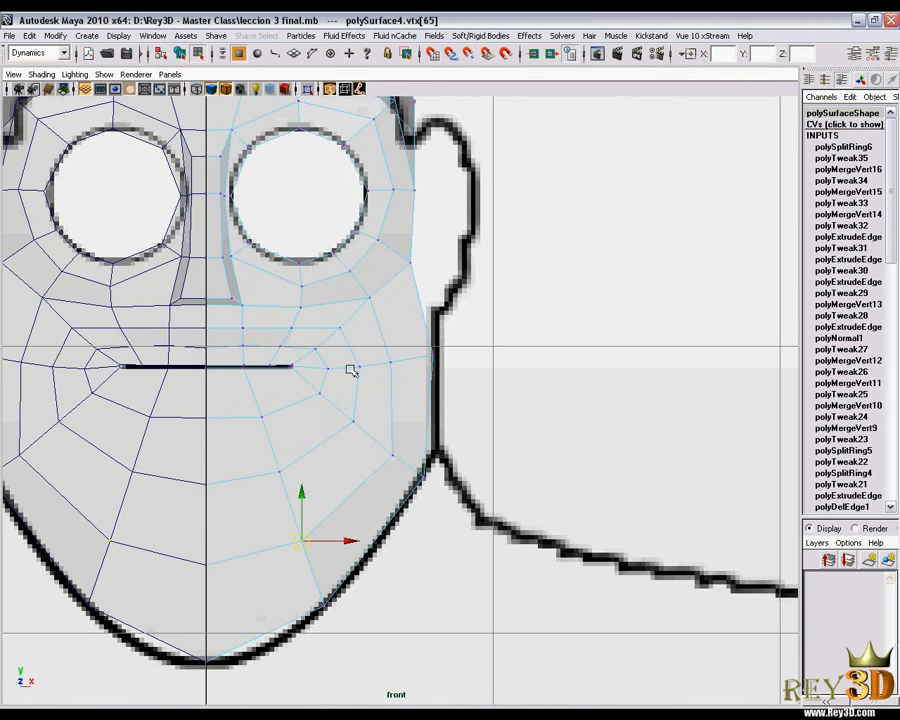
scroll(335, 360, up, 4)
click(363, 331)
click(325, 360)
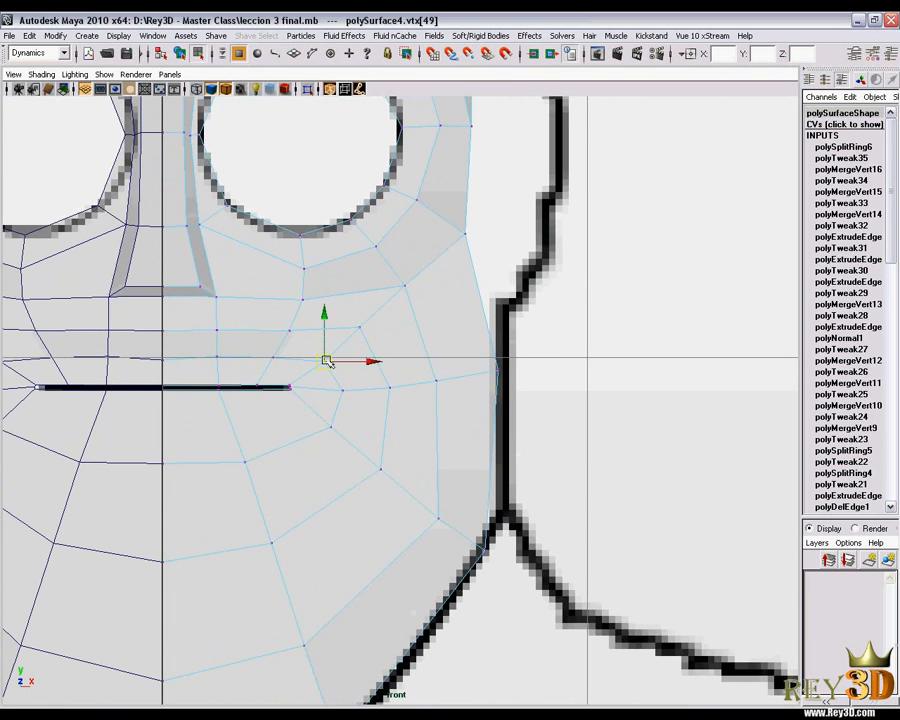
click(298, 301)
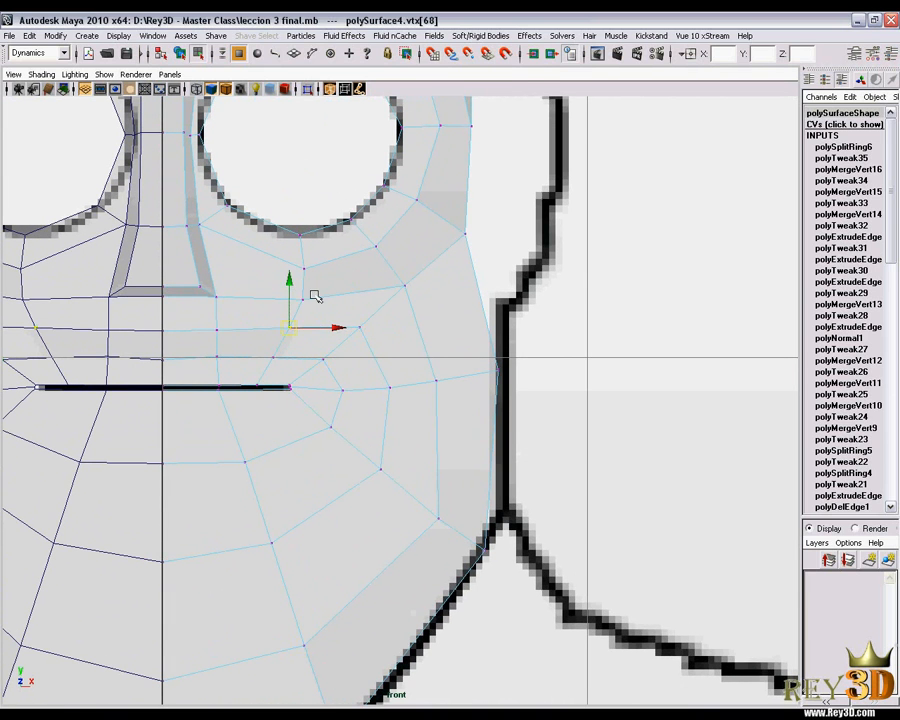
key(r)
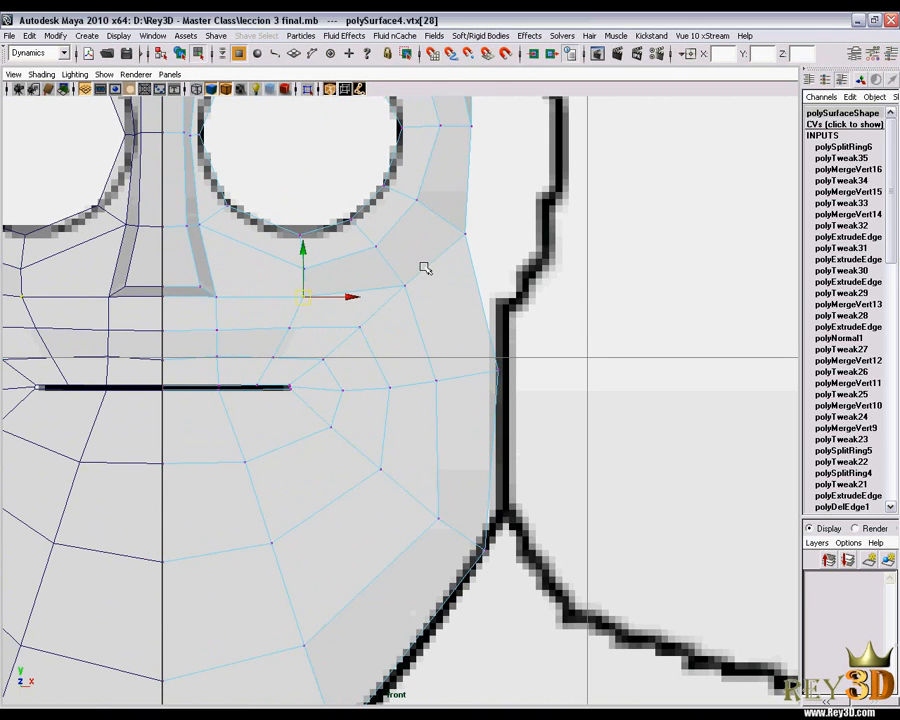
drag(414, 309, 405, 289)
Adjust the vertices running from below the mouth corner to the jaw corner, keeping the outermost on the jaw outline
alt+middle_drag(395, 401, 400, 412)
scroll(476, 406, down, 5)
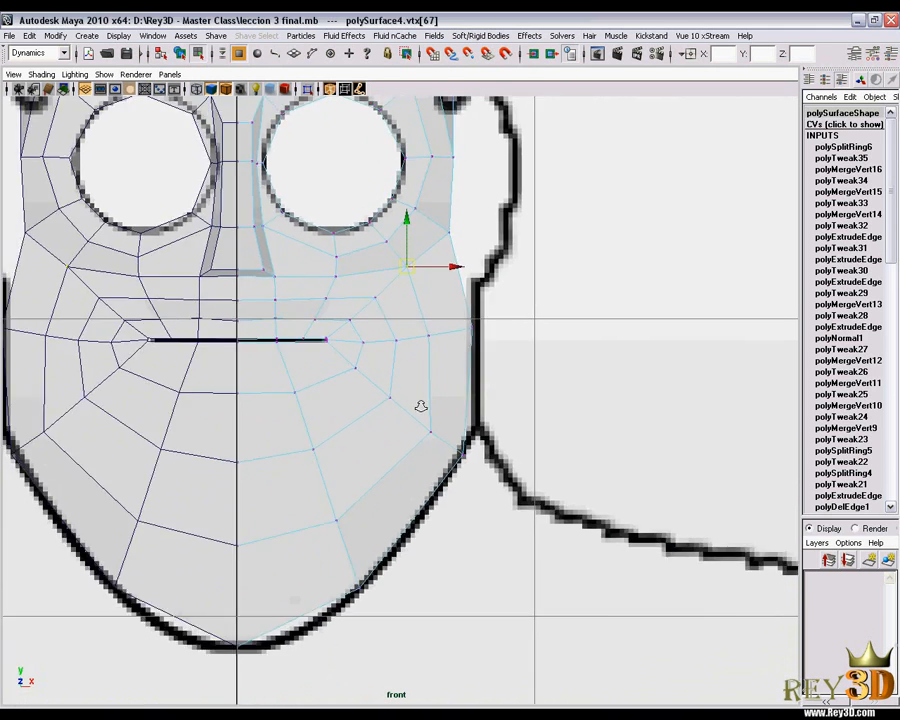
scroll(357, 364, up, 4)
drag(359, 371, 338, 368)
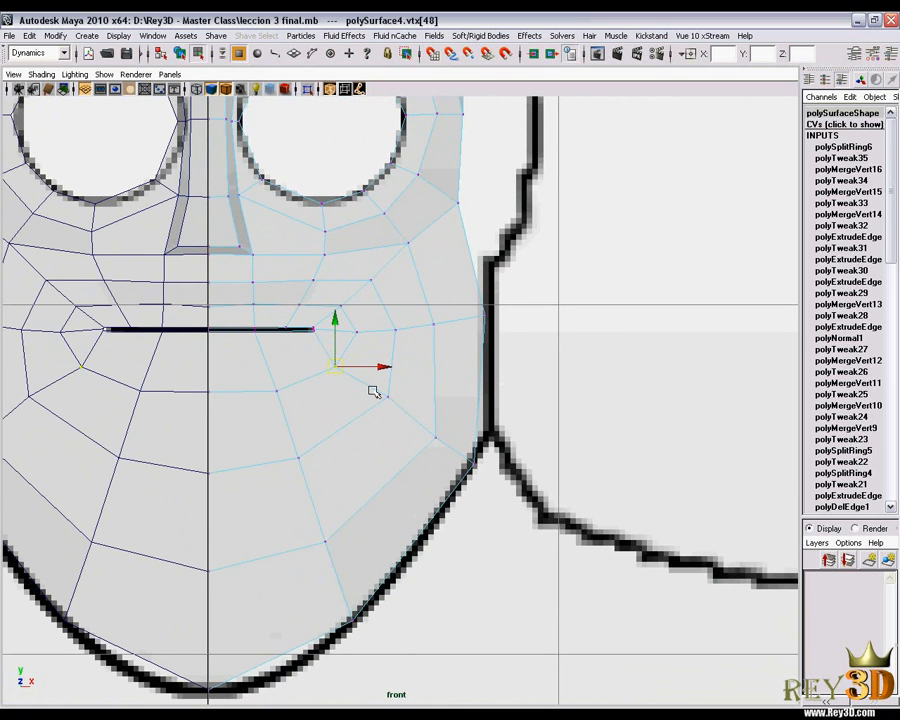
drag(403, 410, 398, 402)
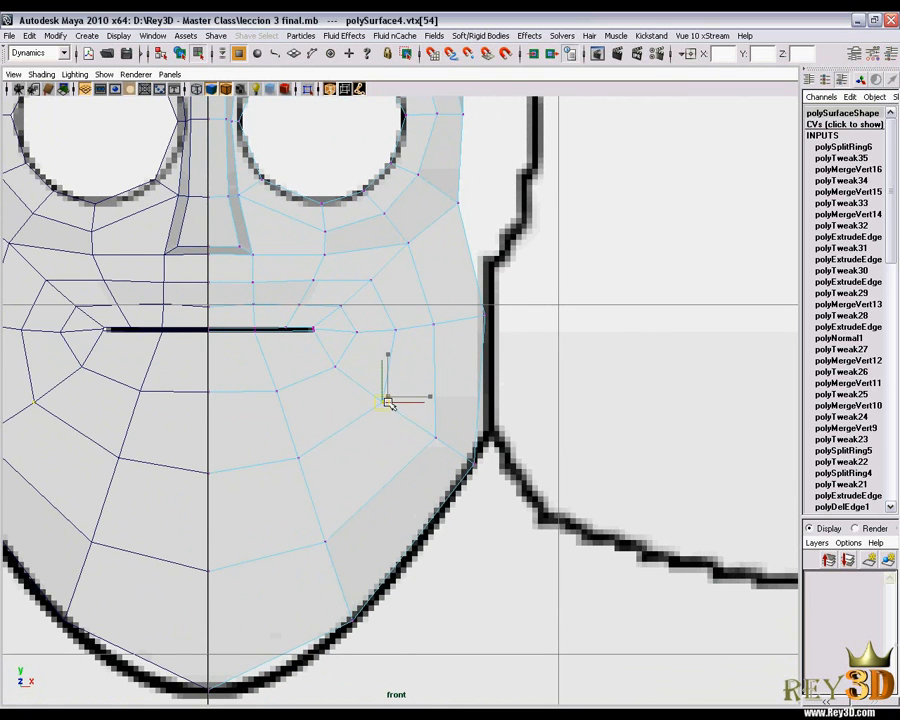
drag(447, 459, 467, 461)
scroll(483, 400, up, 1)
scroll(483, 400, up, 1)
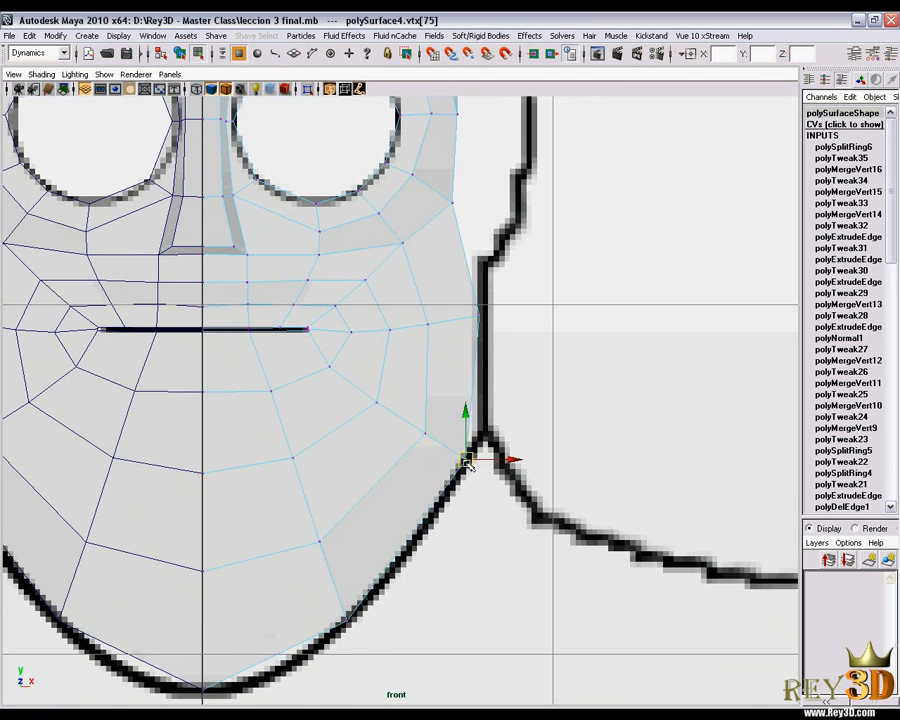
Move the outer cheek vertex beside the lower eye outward to widen the side of the face
alt+middle_drag(456, 313, 418, 375)
alt+middle_drag(392, 250, 376, 315)
drag(376, 315, 420, 312)
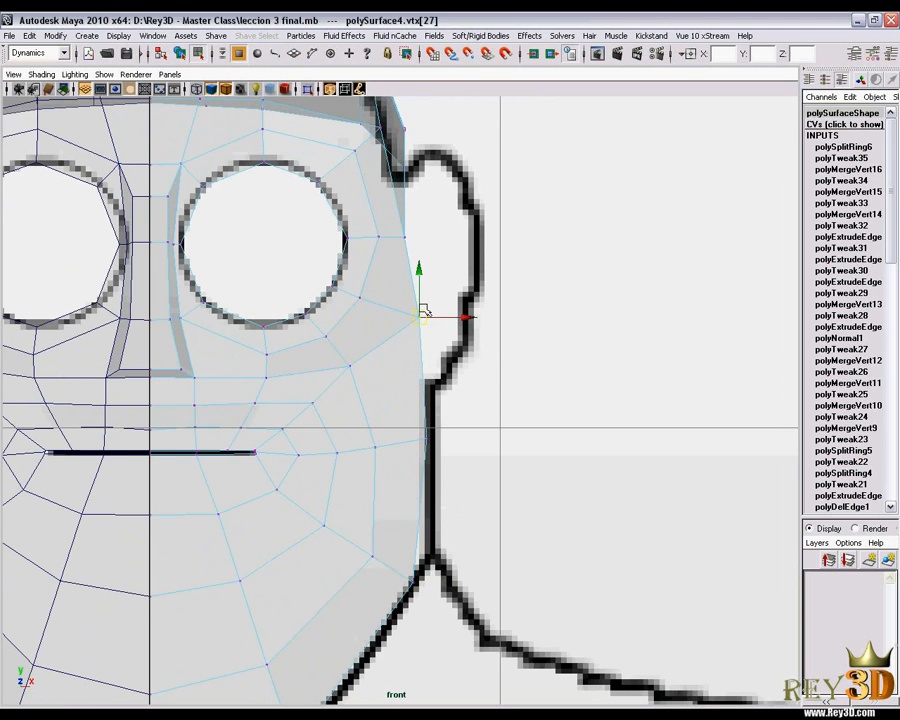
scroll(420, 312, down, 2)
scroll(419, 312, up, 1)
mouse_move(422, 330)
alt+middle_down()
mouse_move(414, 360)
mouse_move(418, 390)
mouse_move(433, 375)
mouse_move(428, 443)
mouse_move(417, 326)
alt+middle_up()
click(422, 320)
click(424, 318)
Move the temple strip's lower border vertices along X to match the head outline above the ear
scroll(430, 374, down, 5)
scroll(428, 400, up, 6)
scroll(417, 326, up, 1)
drag(431, 287, 460, 305)
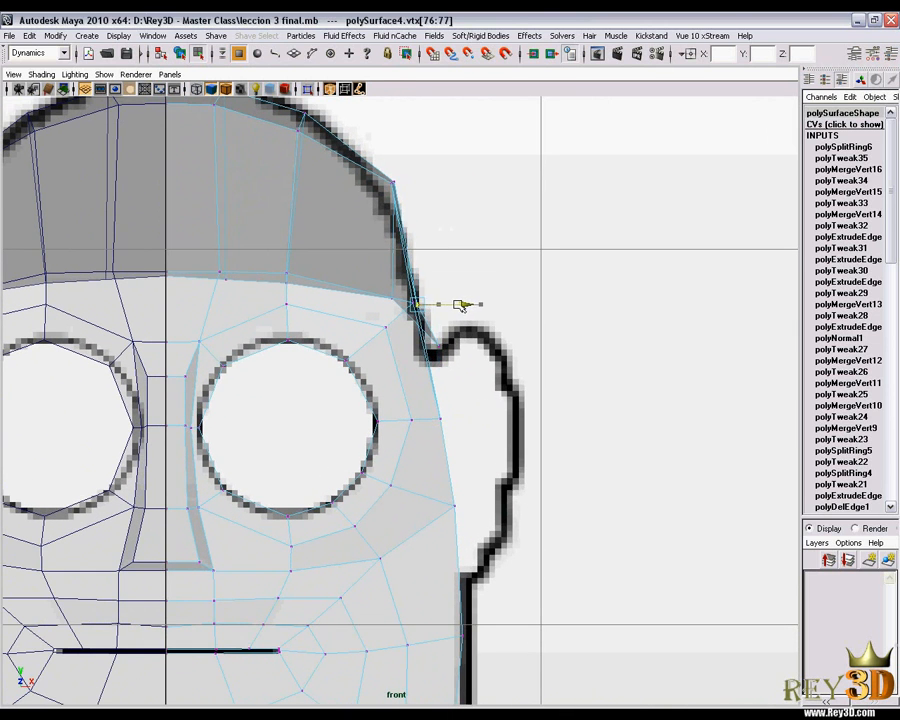
click(431, 354)
Turn off X-ray display, select the cheek's three outer border edges and extrude them backward in the side view
scroll(514, 372, down, 4)
key(space)
drag(513, 367, 512, 342)
alt+drag(552, 408, 355, 220)
right_click(355, 220)
right_drag(355, 210, 356, 192)
alt+drag(355, 318, 374, 322)
click(386, 313)
alt+drag(397, 432, 472, 369)
key(space)
alt+right_drag(505, 389, 421, 476)
alt+middle_drag(341, 430, 370, 366)
alt+right_drag(370, 366, 405, 432)
shift+right_drag(399, 198, 400, 230)
drag(327, 332, 389, 305)
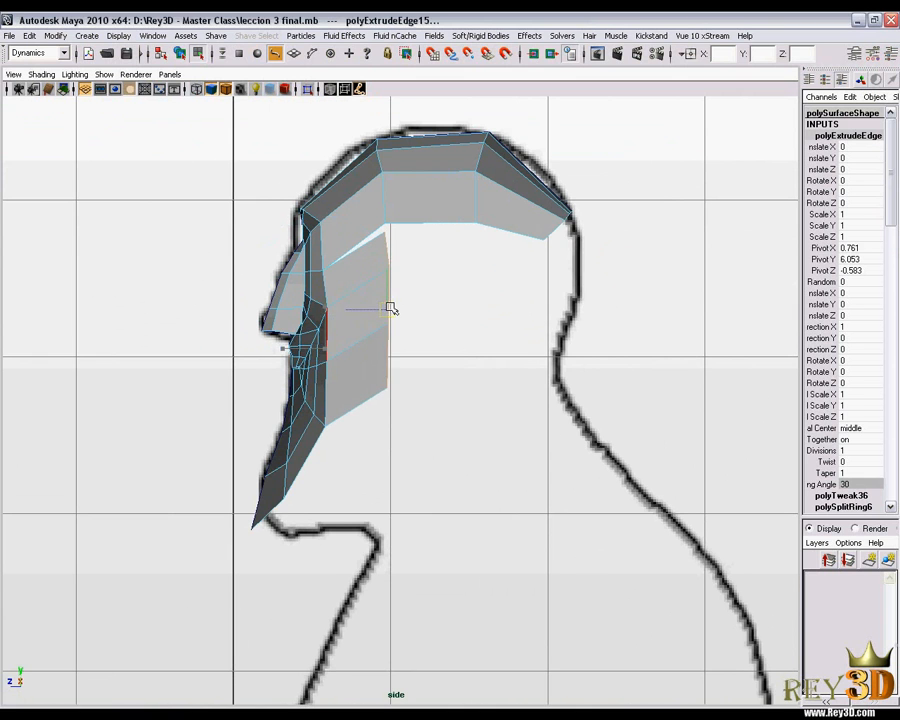
Extrude the cheek edges twice more toward the back of the head, lining up with the strip above
alt+middle_drag(438, 352, 392, 339)
key(g)
drag(370, 306, 446, 319)
alt+right_drag(465, 320, 505, 322)
alt+middle_drag(501, 320, 453, 334)
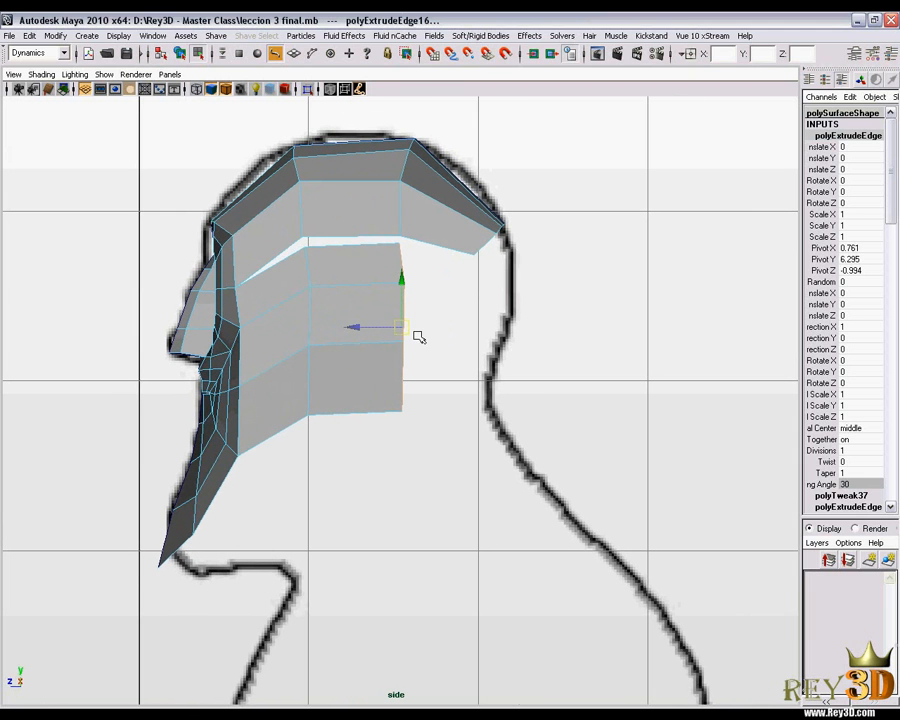
key(g)
click(406, 302)
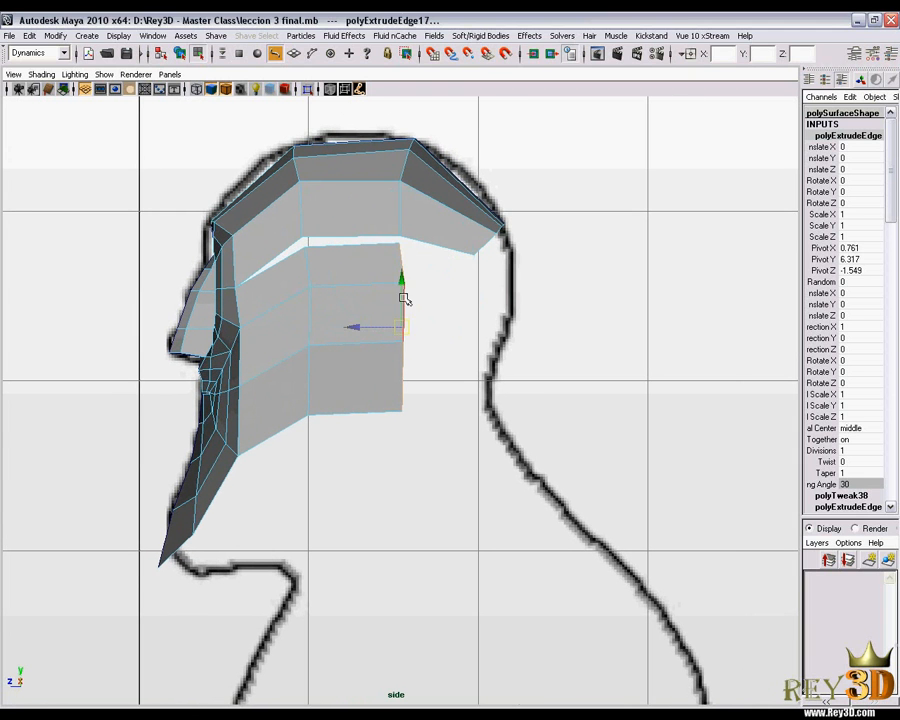
drag(405, 327, 477, 336)
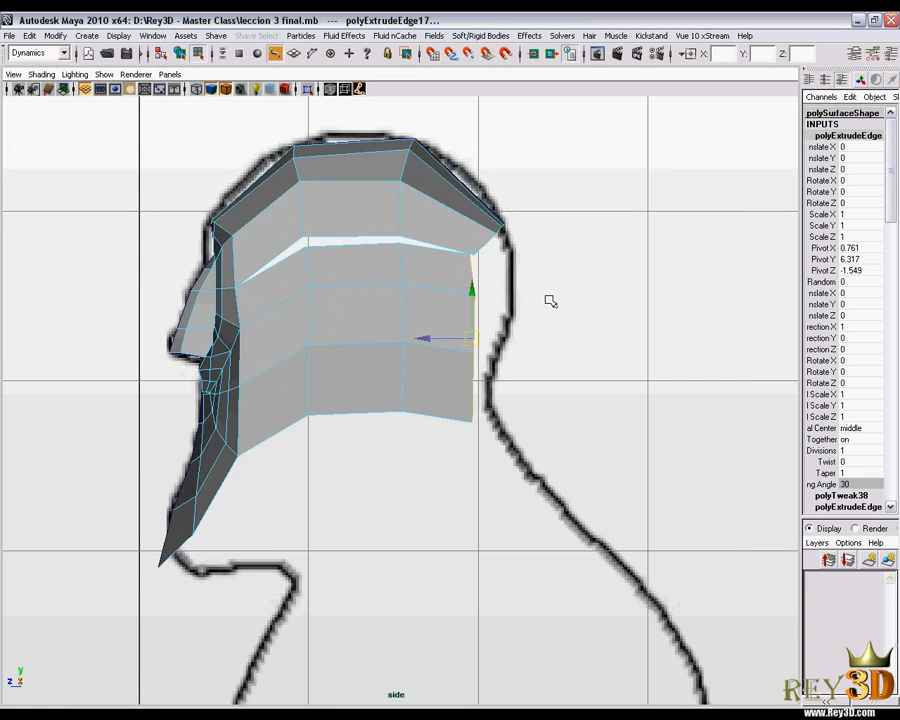
In the perspective view, merge the facing vertex pairs to close the gap between the temple strip and the new side faces
key(space)
drag(544, 298, 544, 274)
alt+drag(501, 321, 563, 335)
right_drag(395, 212, 356, 214)
alt+drag(370, 292, 404, 337)
scroll(405, 330, up, 3)
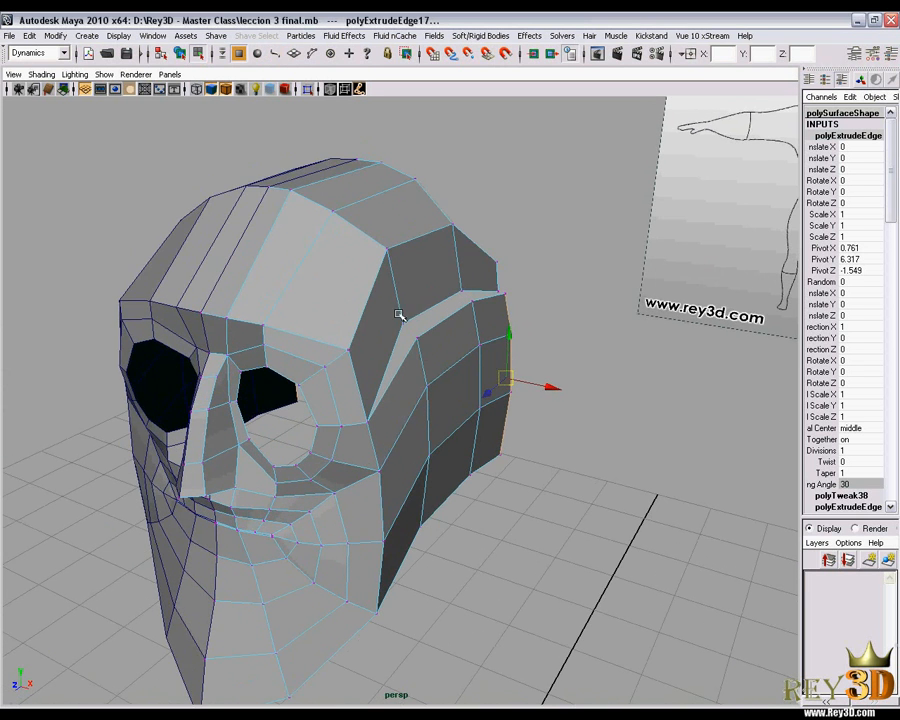
click(408, 329)
shift+right_drag(457, 274, 452, 246)
alt+drag(463, 317, 475, 367)
shift+right_drag(477, 314, 478, 283)
alt+middle_drag(482, 316, 458, 316)
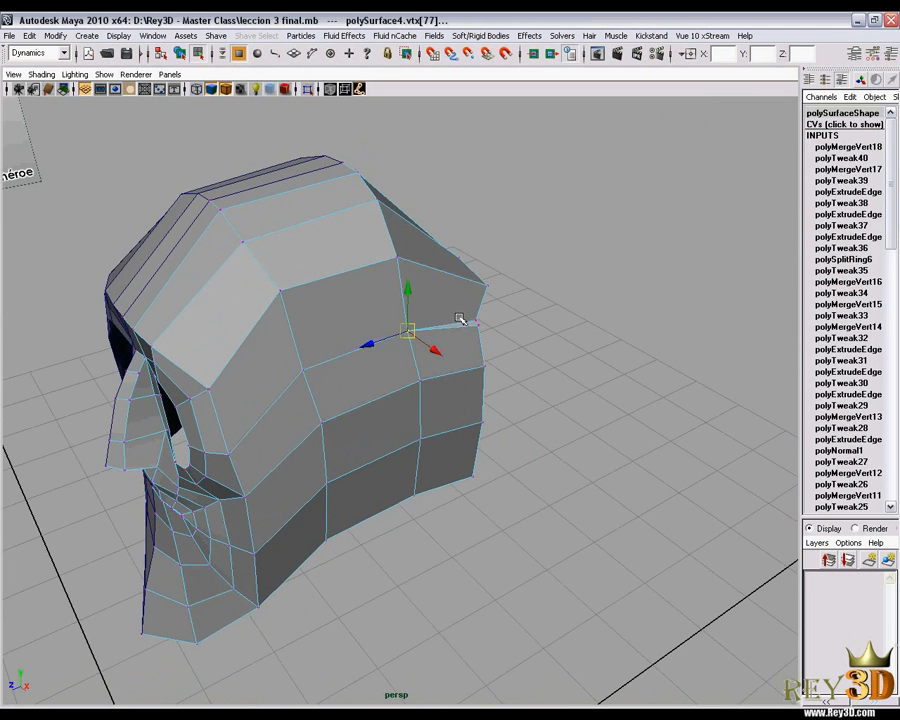
alt+drag(474, 332, 383, 333)
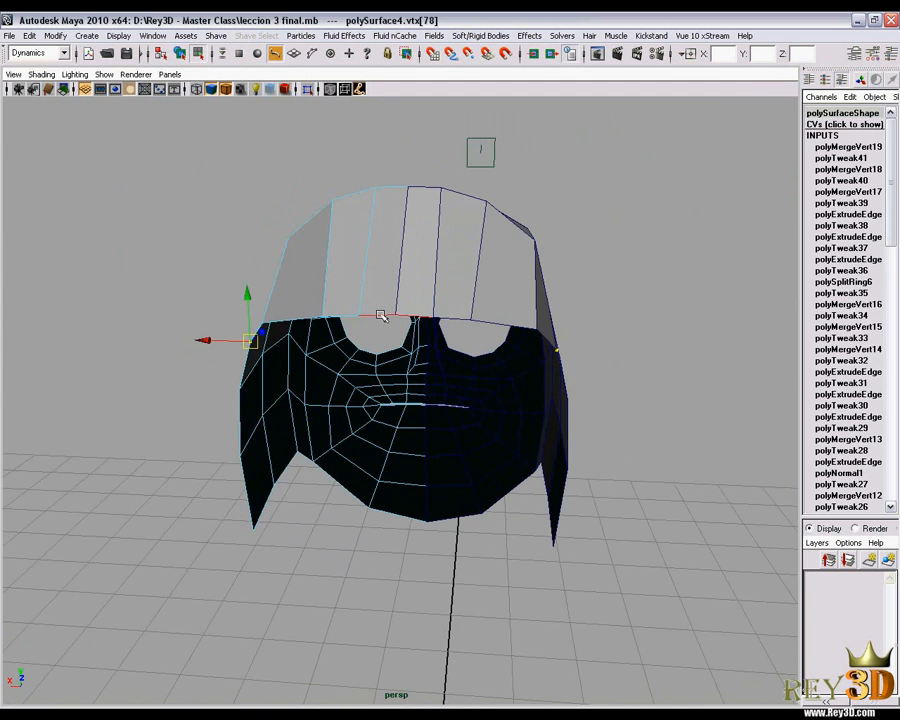
Select the lower border edges at the back of the head and extrude them down along the side-view outline
click(381, 318)
alt+drag(315, 344, 428, 368)
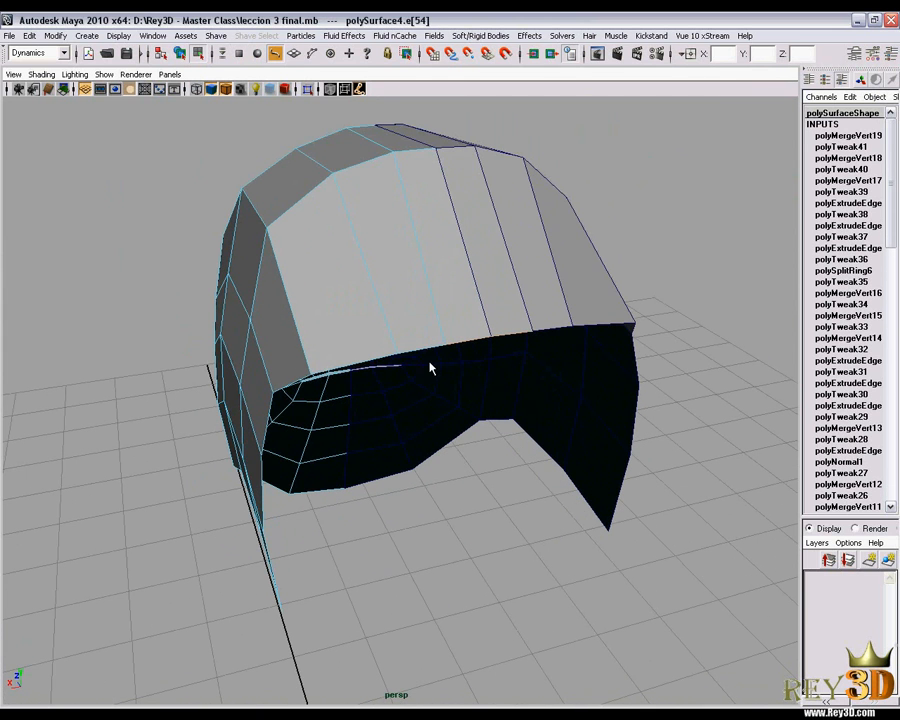
alt+drag(398, 422, 442, 343)
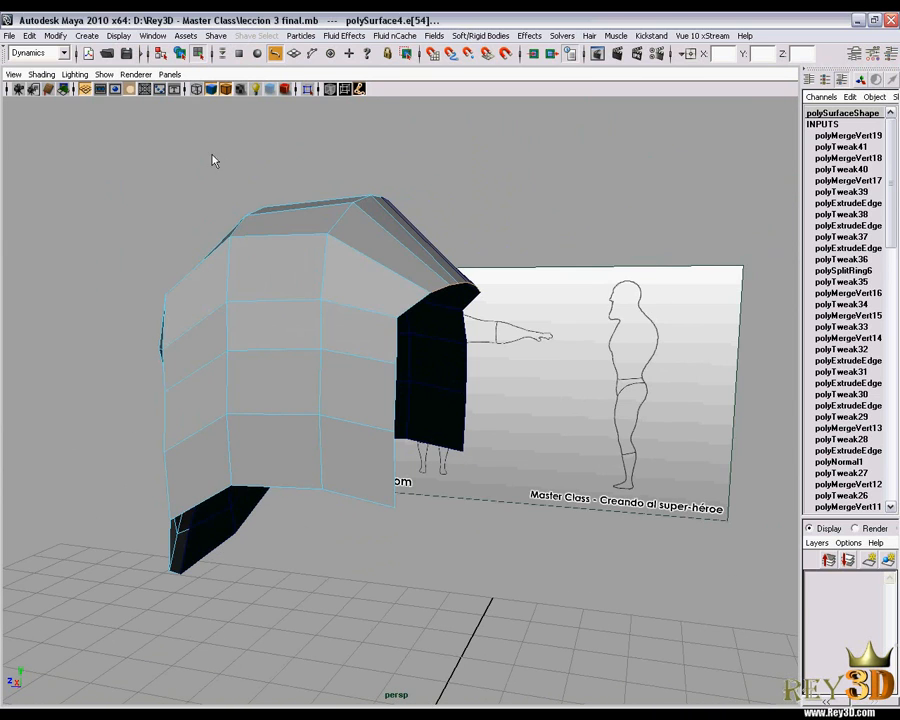
shift+right_drag(318, 278, 310, 356)
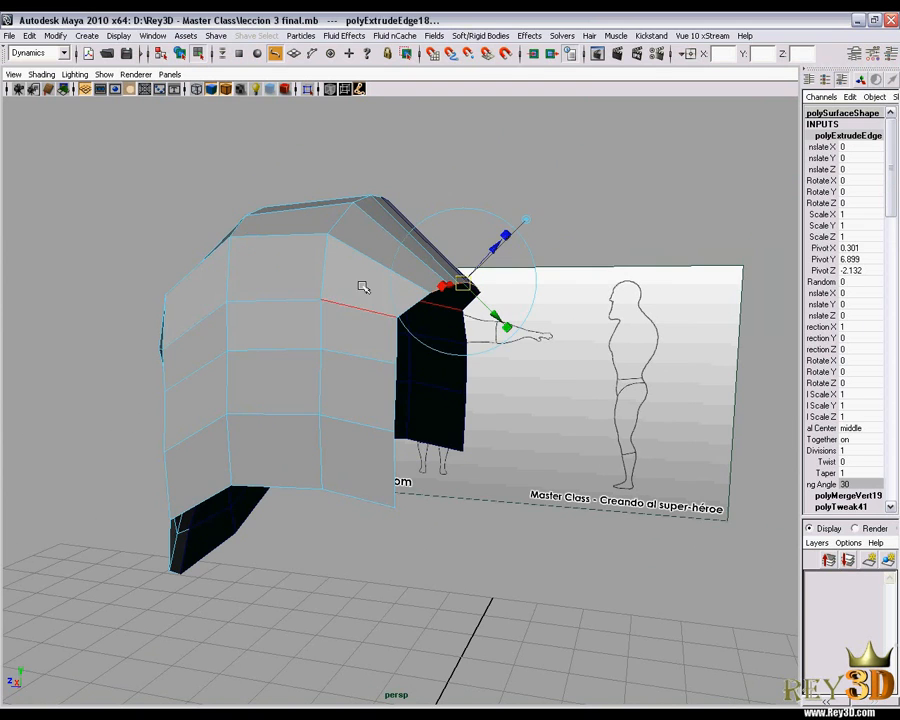
key(space)
drag(344, 280, 400, 279)
alt+middle_drag(474, 390, 471, 420)
alt+right_drag(448, 240, 466, 242)
drag(466, 213, 476, 325)
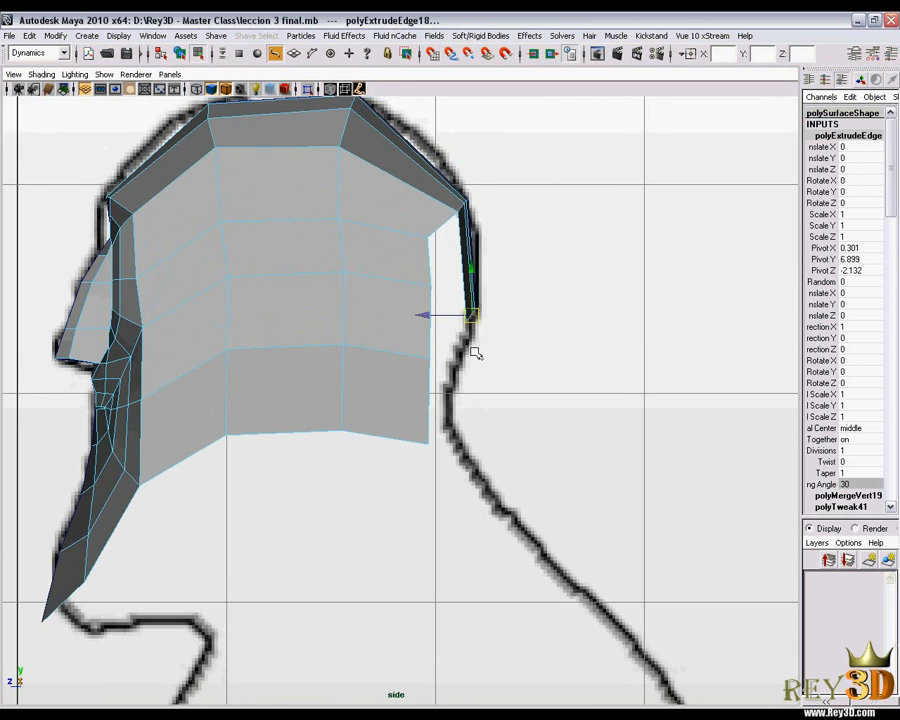
Extrude the lower border edges at the back of the head once more, down to the nape along the side-view outline
alt+middle_drag(480, 367, 472, 383)
alt+right_drag(472, 383, 477, 386)
shift+right_drag(350, 203, 344, 233)
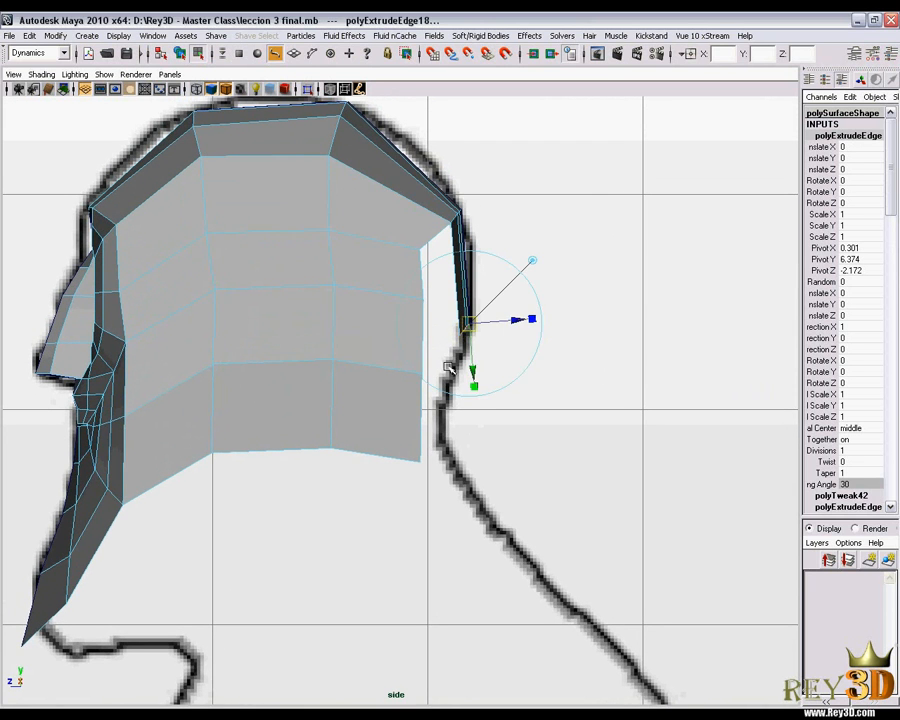
alt+middle_drag(471, 338, 483, 333)
key(w)
drag(481, 331, 449, 431)
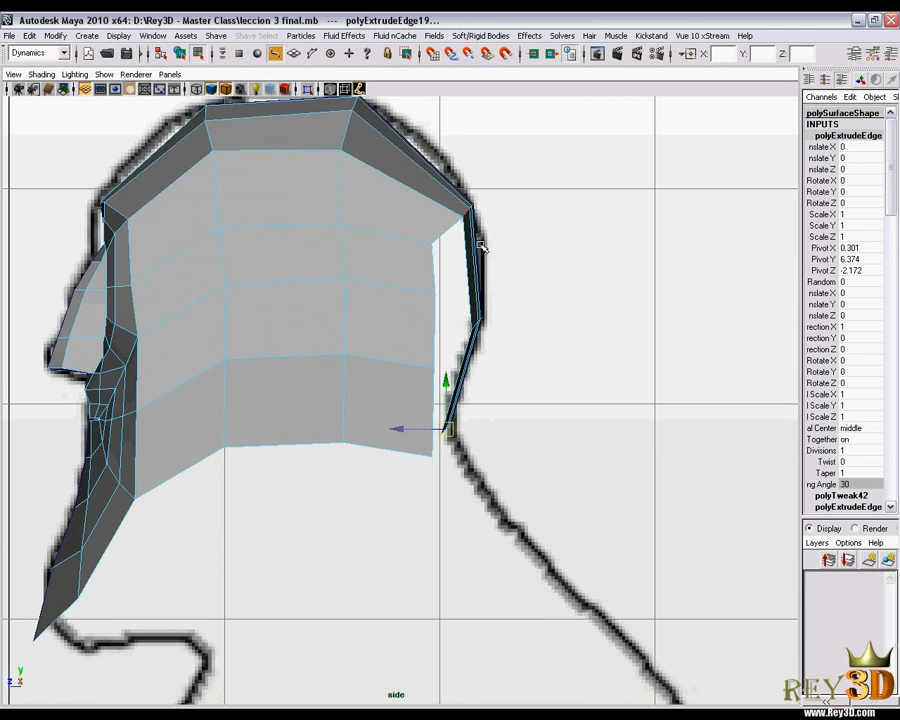
Switch to vertex editing, adjust the upper vertices of the front crown column, and turn on X-ray display
scroll(468, 312, down, 3)
alt+middle_drag(434, 295, 419, 345)
scroll(400, 341, up, 1)
right_drag(363, 308, 318, 328)
alt+middle_drag(281, 348, 332, 358)
alt+right_drag(332, 358, 336, 308)
alt+middle_drag(336, 308, 380, 265)
alt+right_drag(380, 265, 291, 197)
alt+middle_drag(299, 210, 324, 291)
scroll(325, 251, up, 1)
scroll(325, 258, down, 3)
alt+middle_drag(367, 353, 343, 332)
scroll(312, 298, up, 1)
drag(284, 174, 327, 195)
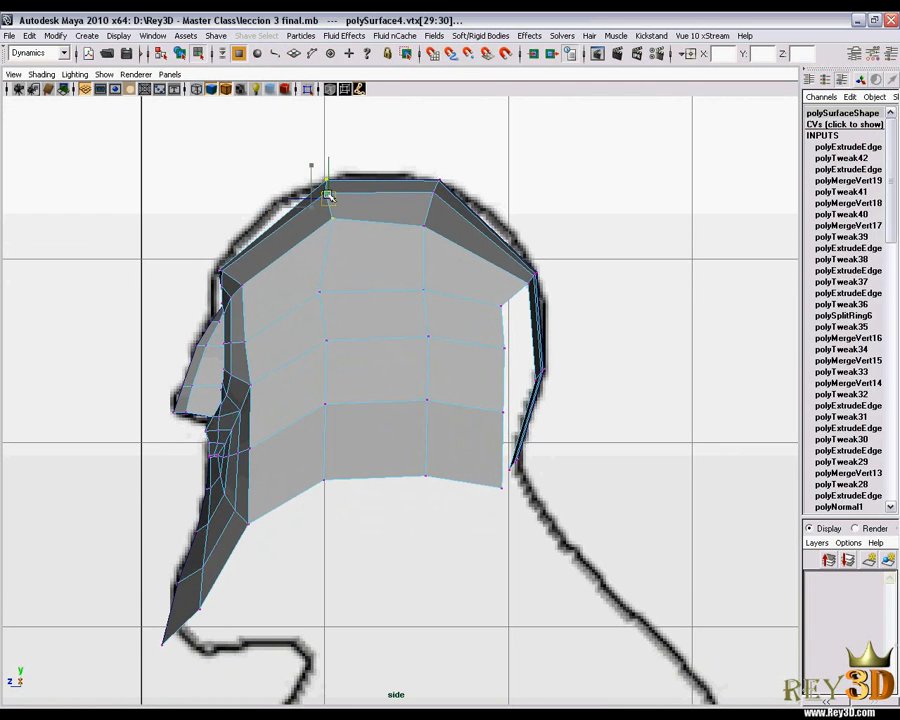
drag(303, 272, 325, 300)
click(330, 89)
Shift the lower vertices of the front crown column slightly backward on the side of the head
scroll(311, 281, up, 1)
click(319, 338)
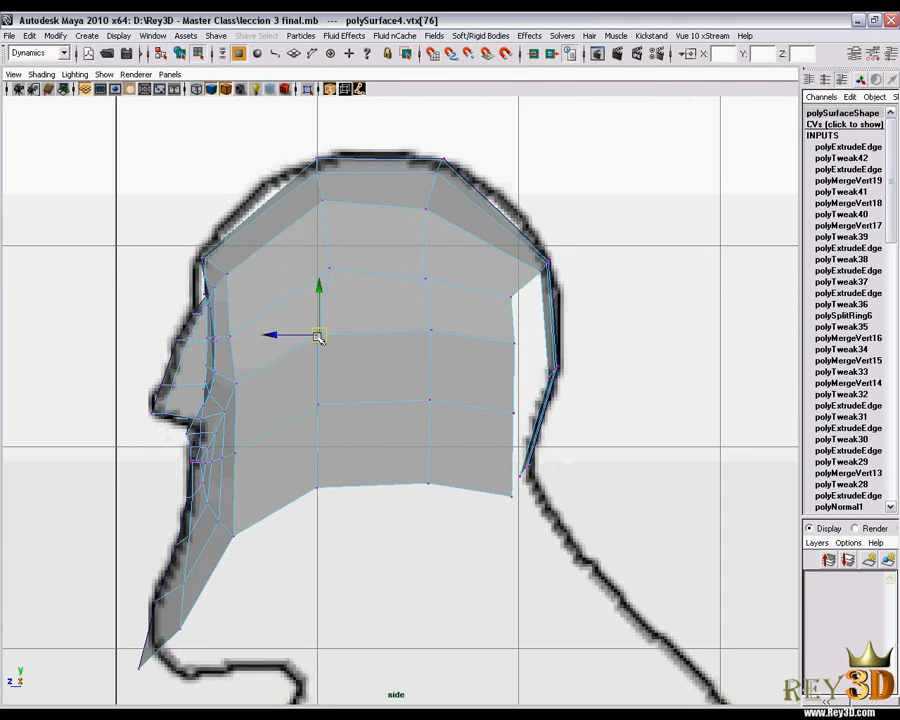
drag(319, 336, 334, 341)
drag(335, 432, 336, 433)
drag(319, 405, 337, 410)
drag(297, 463, 337, 496)
Refine the front crown column from its top vertex down to the cheek rows so it forms a smooth vertical curve
alt+middle_drag(368, 307, 350, 292)
click(290, 174)
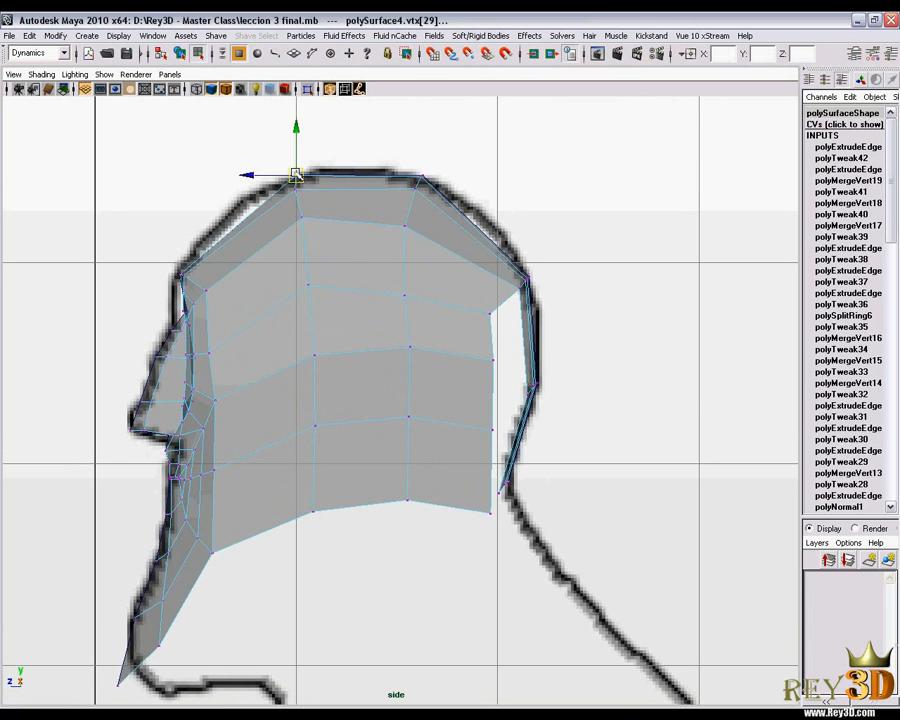
drag(290, 174, 290, 177)
drag(323, 241, 328, 242)
drag(297, 197, 302, 196)
drag(298, 262, 312, 287)
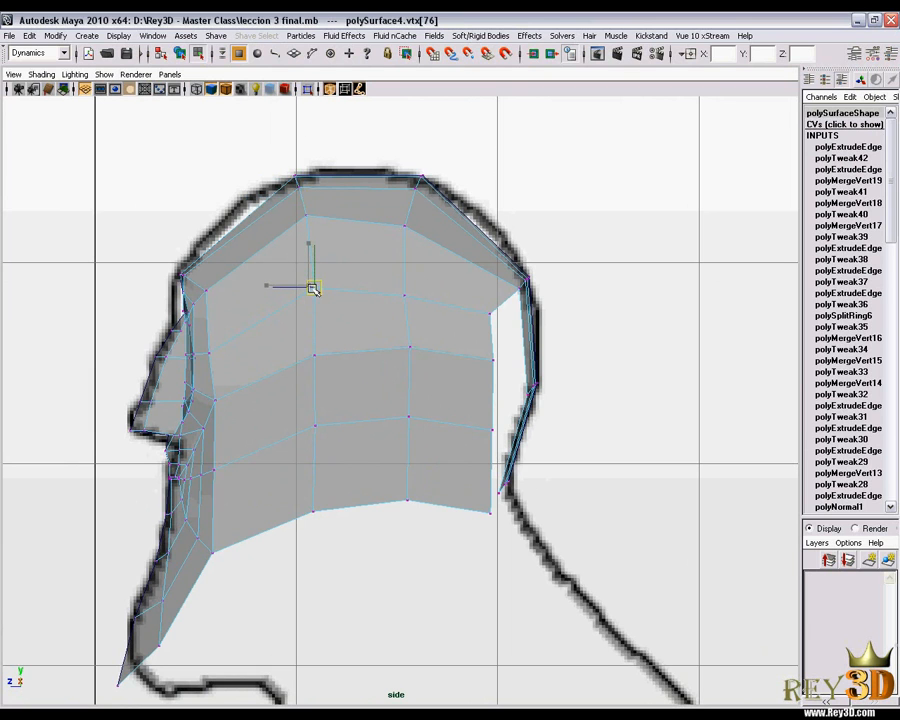
click(314, 356)
drag(316, 361, 322, 363)
click(315, 425)
drag(316, 425, 322, 432)
alt+middle_drag(374, 353, 361, 351)
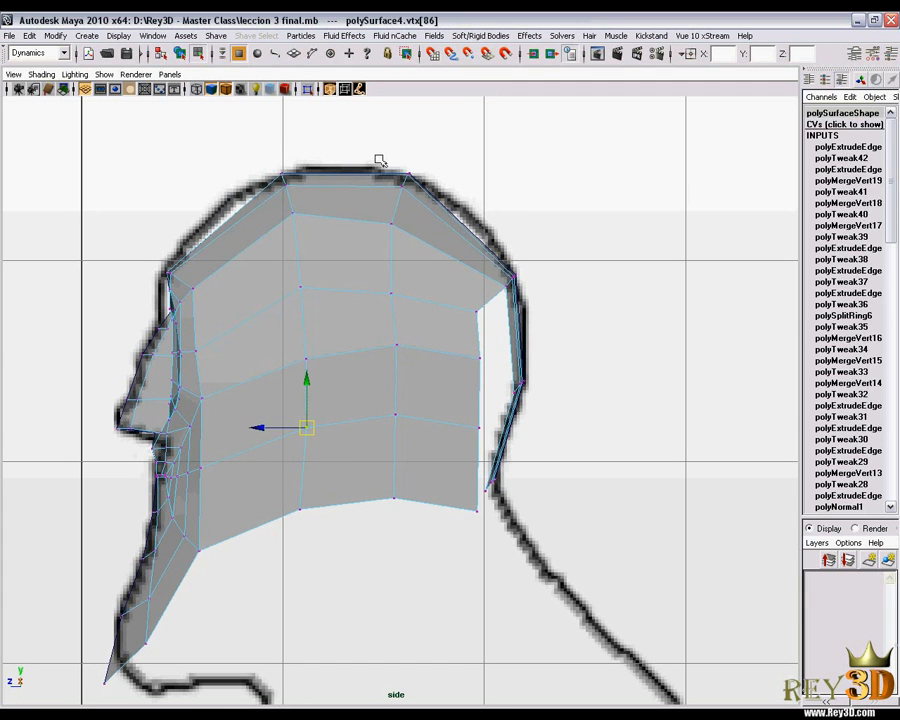
Reposition the vertices of the rear crown column one by one, from the skull top down to the lower border
drag(404, 178, 410, 185)
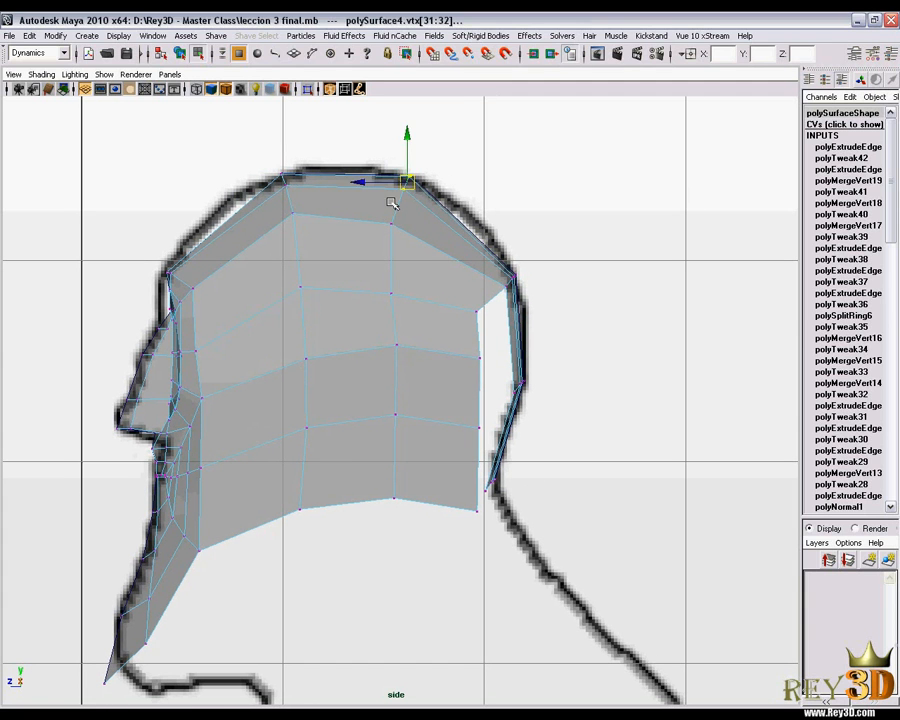
click(396, 221)
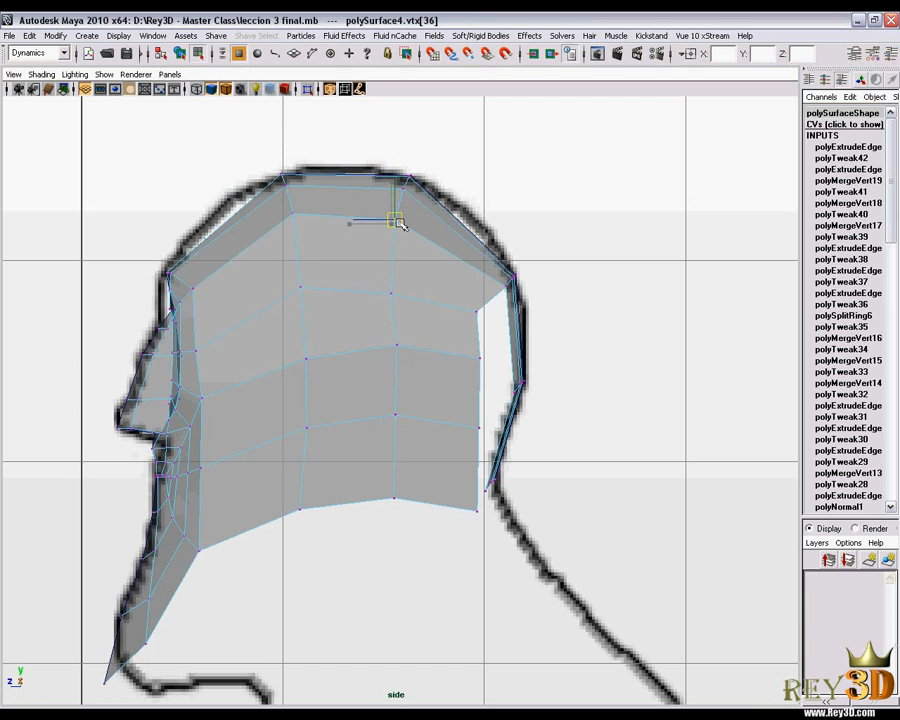
drag(404, 311, 391, 287)
drag(382, 321, 404, 364)
drag(395, 346, 391, 347)
drag(382, 398, 409, 432)
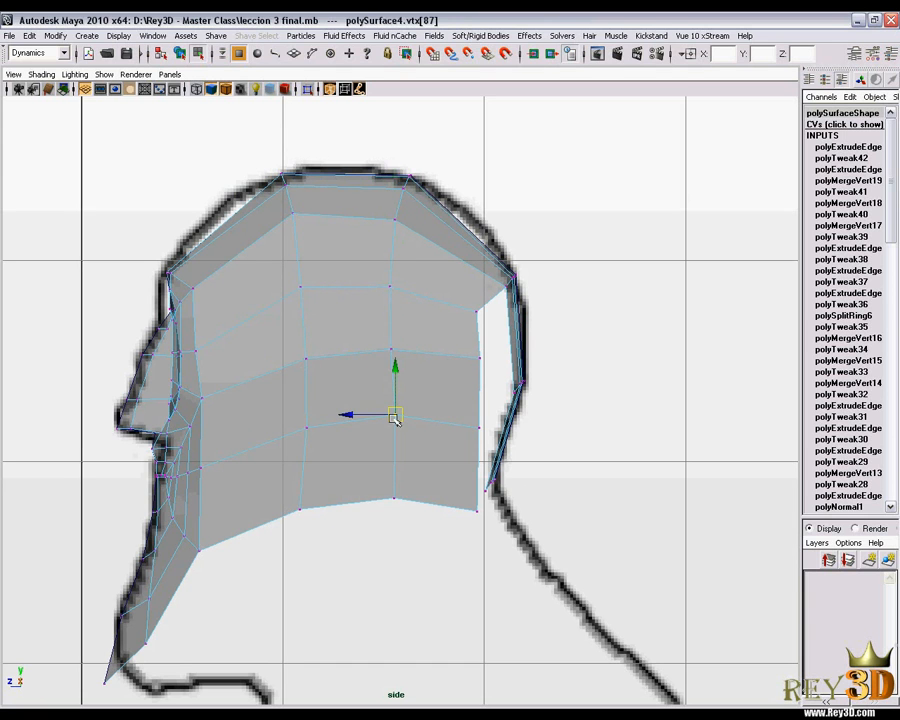
middle_drag(370, 486, 366, 485)
drag(376, 482, 391, 497)
alt+middle_drag(335, 381, 362, 348)
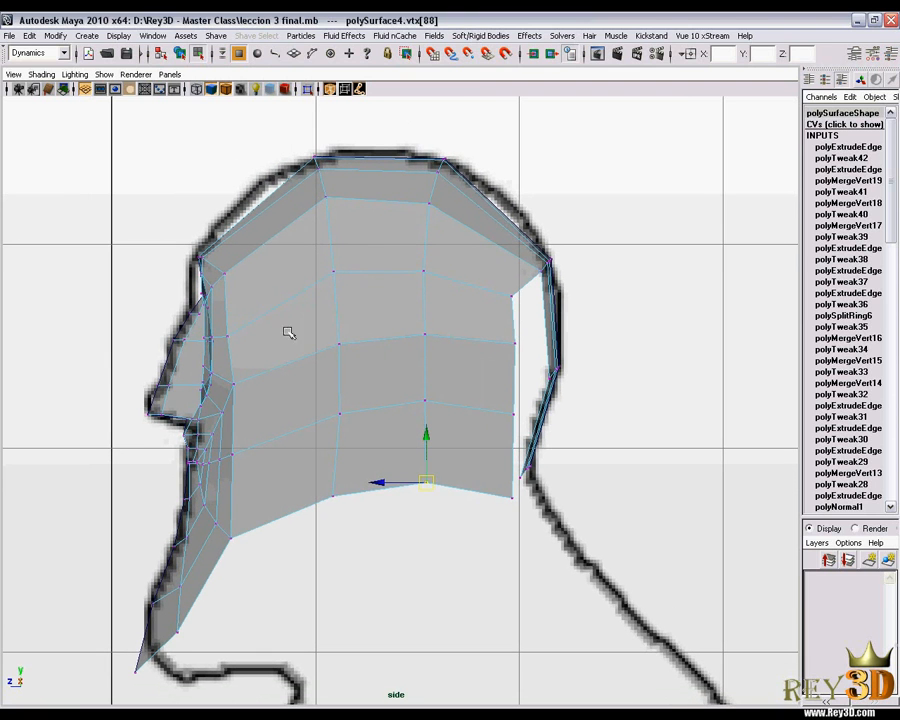
Insert an edge loop down the side of the head between the face border and the front crown column
alt+middle_drag(289, 411, 321, 411)
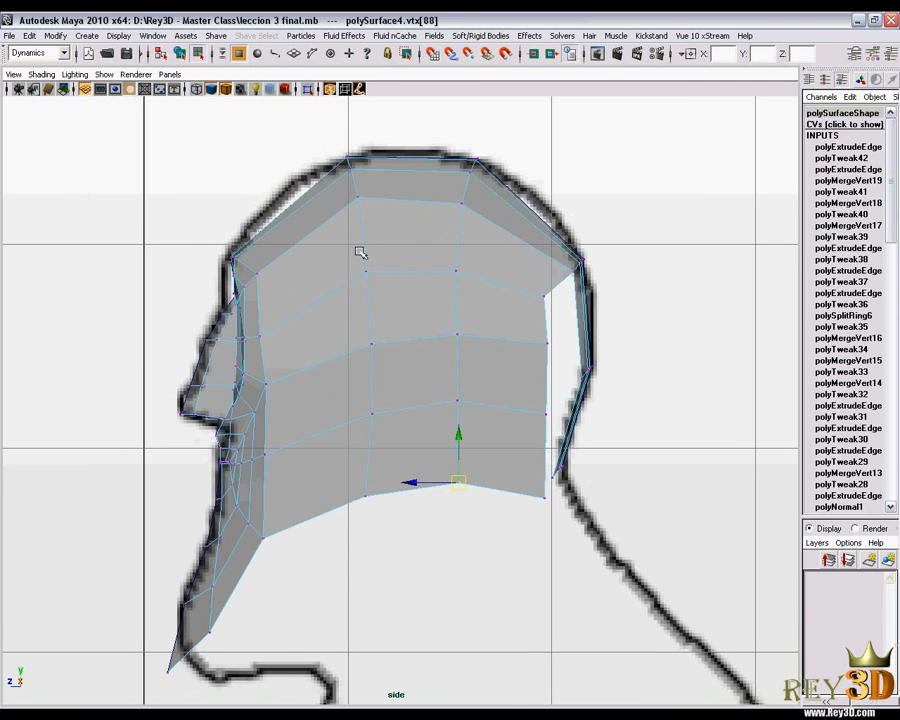
key(F8)
shift+right_drag(383, 290, 330, 310)
click(314, 304)
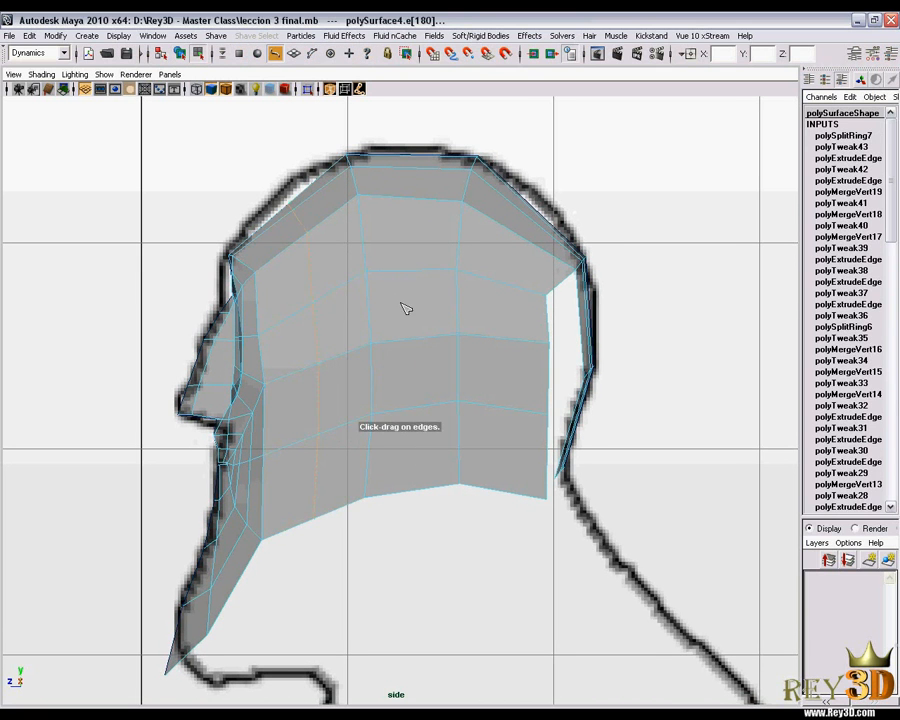
alt+middle_drag(409, 286, 396, 285)
key(w)
Move the new loop's upper forehead vertices outward onto the reference outline
alt+middle_drag(344, 298, 363, 299)
drag(292, 184, 334, 224)
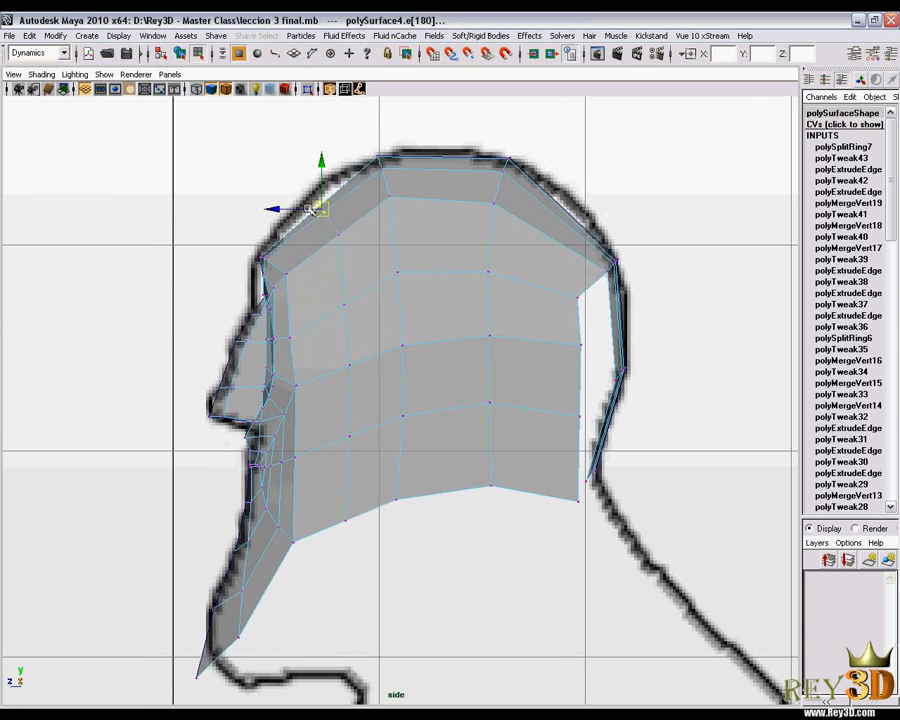
scroll(361, 259, up, 2)
alt+middle_drag(352, 238, 369, 289)
drag(322, 220, 312, 205)
Reposition the forehead loop's lower vertices on the side of the head to follow the curved rows
alt+middle_drag(337, 321, 310, 214)
click(330, 210)
click(330, 241)
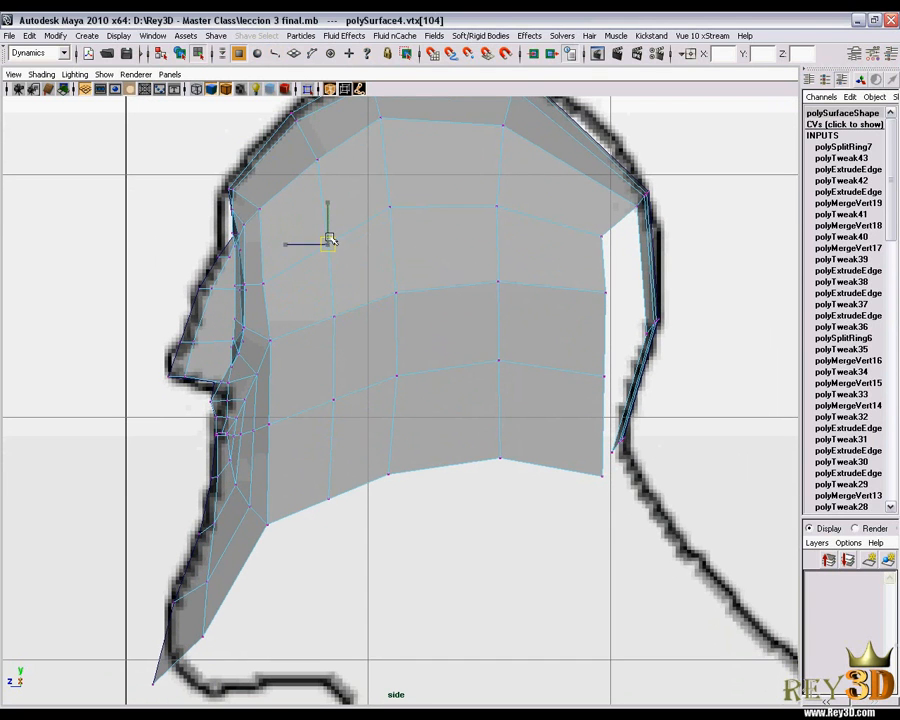
alt+middle_drag(330, 308, 322, 283)
drag(315, 287, 341, 318)
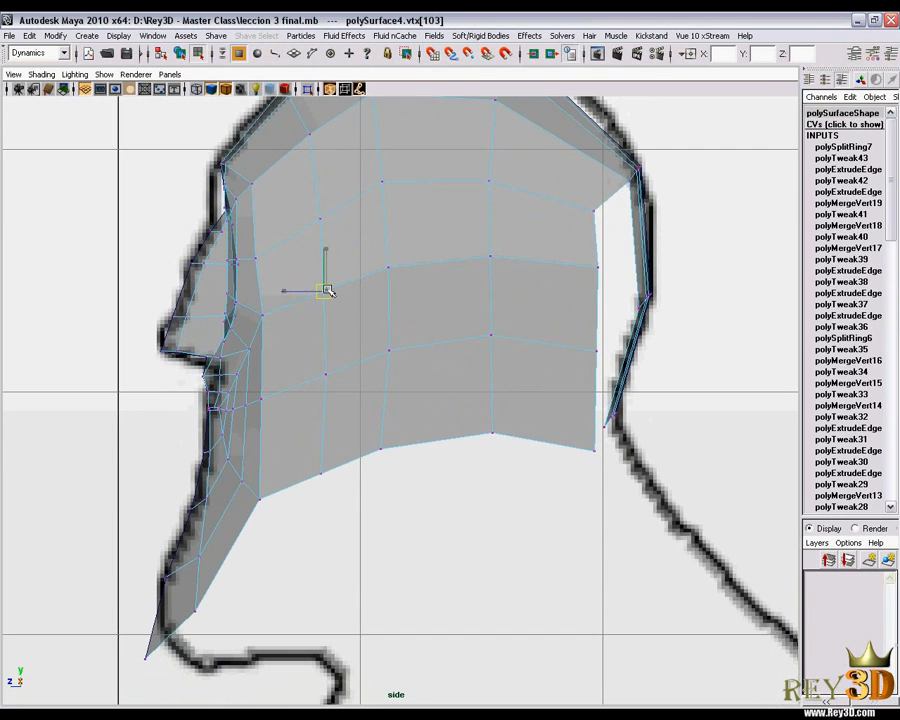
click(322, 372)
alt+middle_drag(396, 317, 329, 361)
Align the front crown column's top vertices and the forehead loop's top vertex with the skull outline
click(661, 331)
alt+middle_drag(433, 274, 450, 294)
alt+right_drag(450, 294, 332, 231)
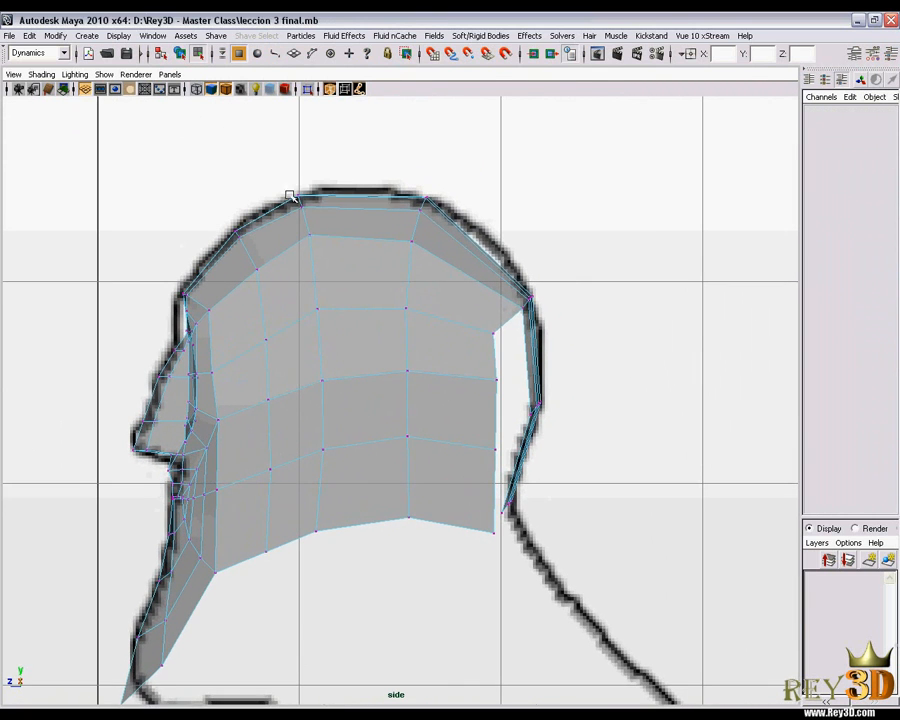
click(302, 208)
mouse_move(302, 213)
mouse_down()
mouse_move(303, 202)
mouse_move(314, 203)
mouse_up()
click(314, 238)
mouse_move(316, 243)
alt+middle_down()
mouse_move(326, 256)
mouse_move(326, 238)
alt+middle_up()
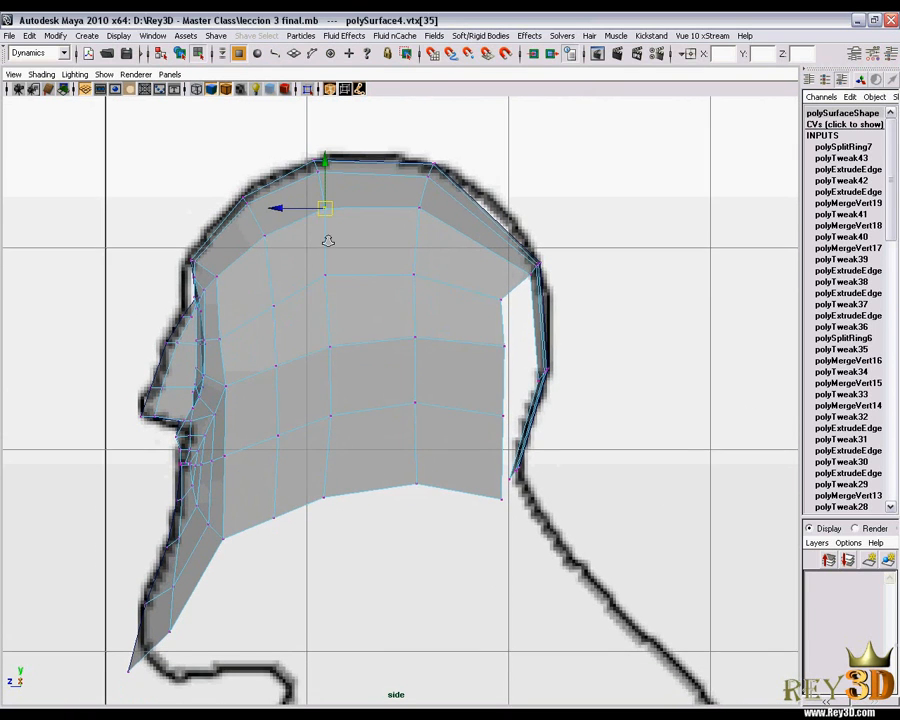
click(242, 198)
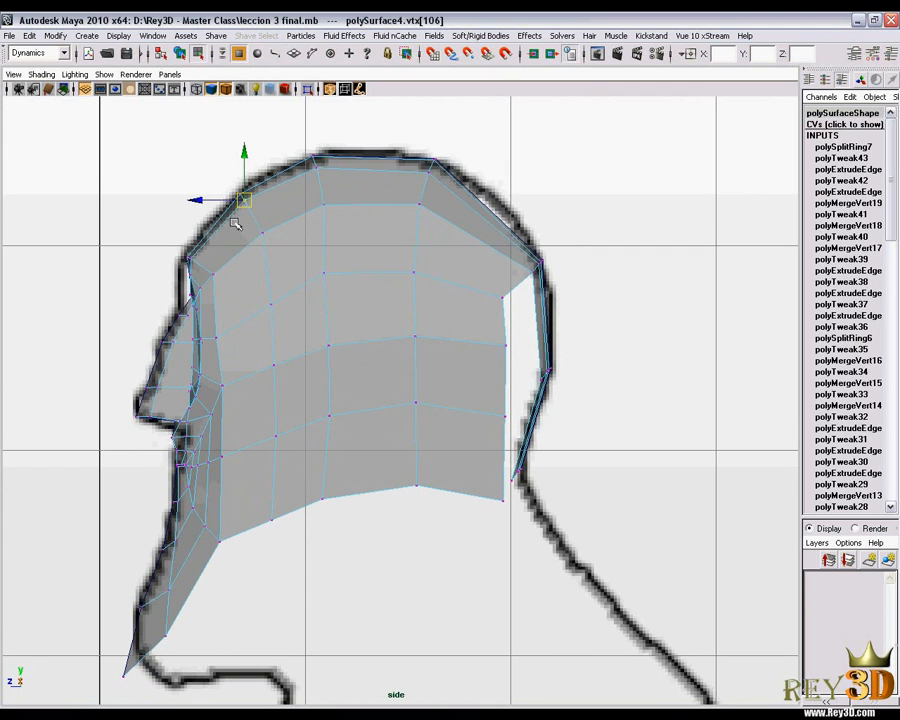
Move the front crown column's side vertices backward row by row, down to the lower border, to even out the face spacing
alt+middle_drag(469, 311, 475, 298)
scroll(475, 298, up, 1)
click(329, 184)
drag(333, 186, 337, 188)
click(327, 257)
drag(327, 257, 342, 260)
click(333, 331)
drag(339, 331, 347, 327)
click(340, 410)
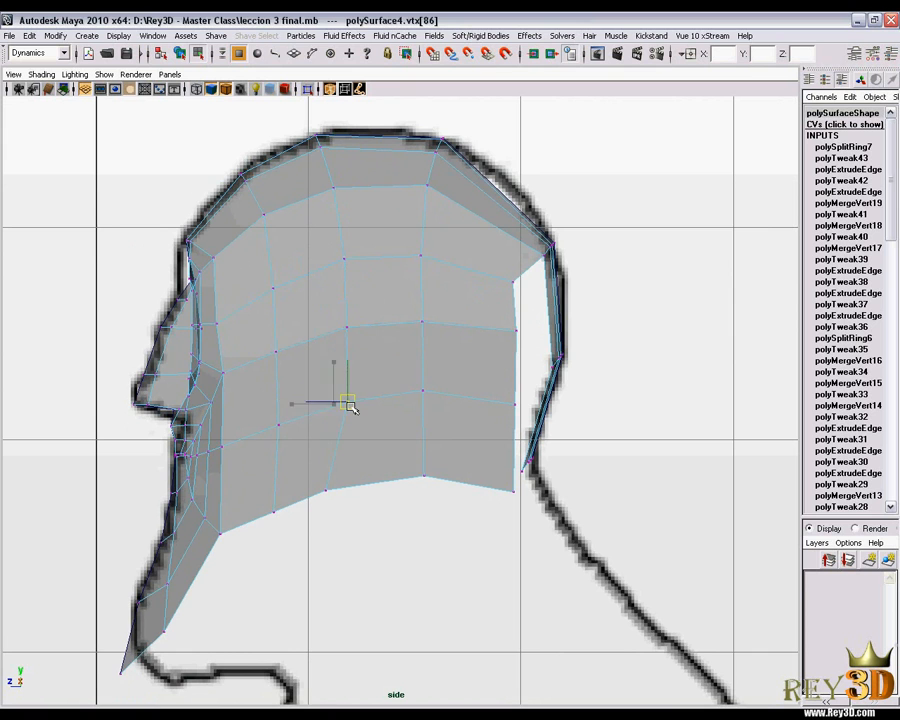
alt+middle_drag(347, 409, 342, 376)
click(328, 438)
drag(330, 442, 350, 436)
Nudge the rear crown column's vertices on each row to smooth the curve of the side faces
scroll(390, 382, down, 2)
scroll(445, 292, up, 2)
alt+middle_drag(484, 260, 413, 383)
scroll(390, 320, up, 2)
alt+middle_drag(358, 247, 366, 255)
drag(348, 178, 370, 199)
alt+middle_drag(362, 264, 356, 215)
drag(329, 184, 353, 192)
drag(318, 242, 343, 276)
drag(321, 331, 340, 357)
drag(317, 406, 348, 451)
Select the vertices at the upper back corner of the skull and move them onto the reference outline
alt+right_drag(388, 426, 370, 362)
alt+middle_drag(373, 362, 354, 328)
alt+right_drag(354, 328, 398, 370)
alt+middle_drag(399, 240, 333, 301)
alt+right_drag(333, 301, 354, 320)
drag(372, 258, 392, 280)
alt+right_drag(414, 338, 398, 322)
alt+middle_drag(398, 322, 426, 262)
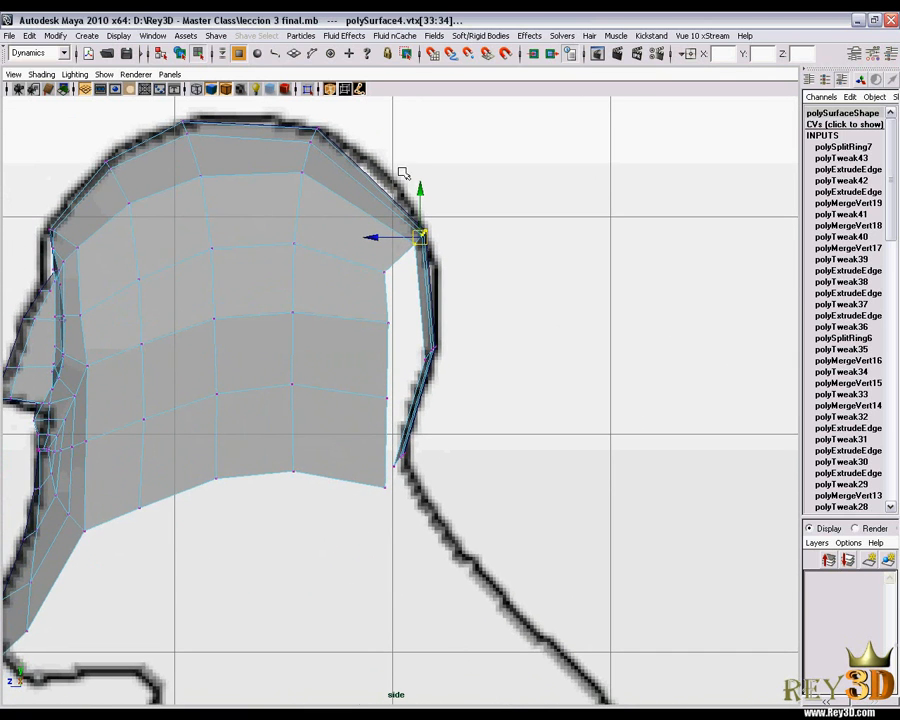
Select the rear crown's top vertices and shift the column's vertices below them forward, down to the lower border
alt+middle_drag(329, 191, 350, 228)
drag(285, 150, 309, 182)
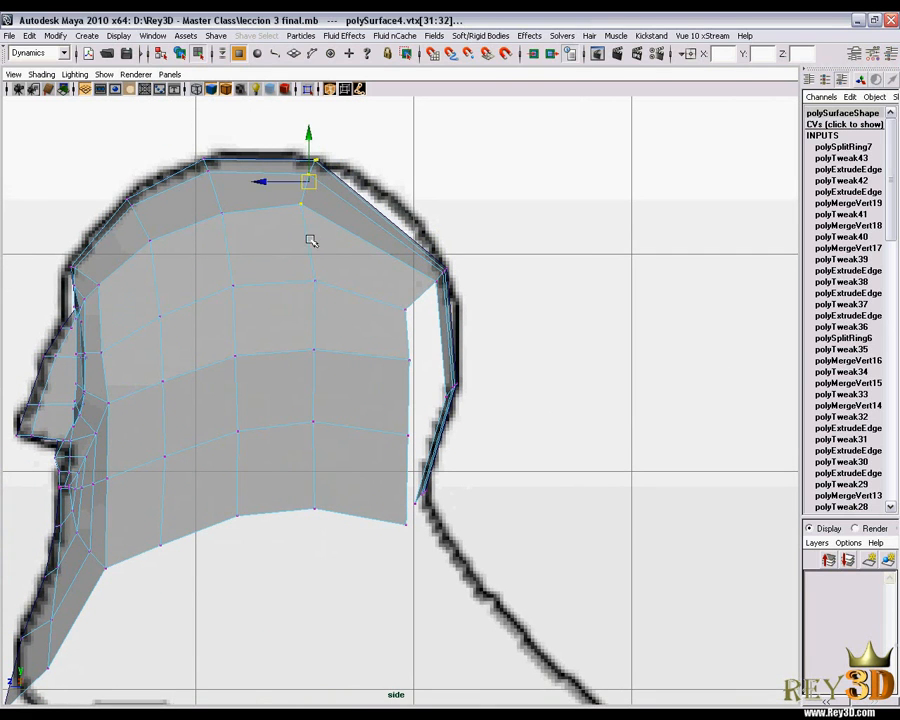
click(302, 283)
click(313, 350)
drag(313, 351, 301, 351)
click(312, 422)
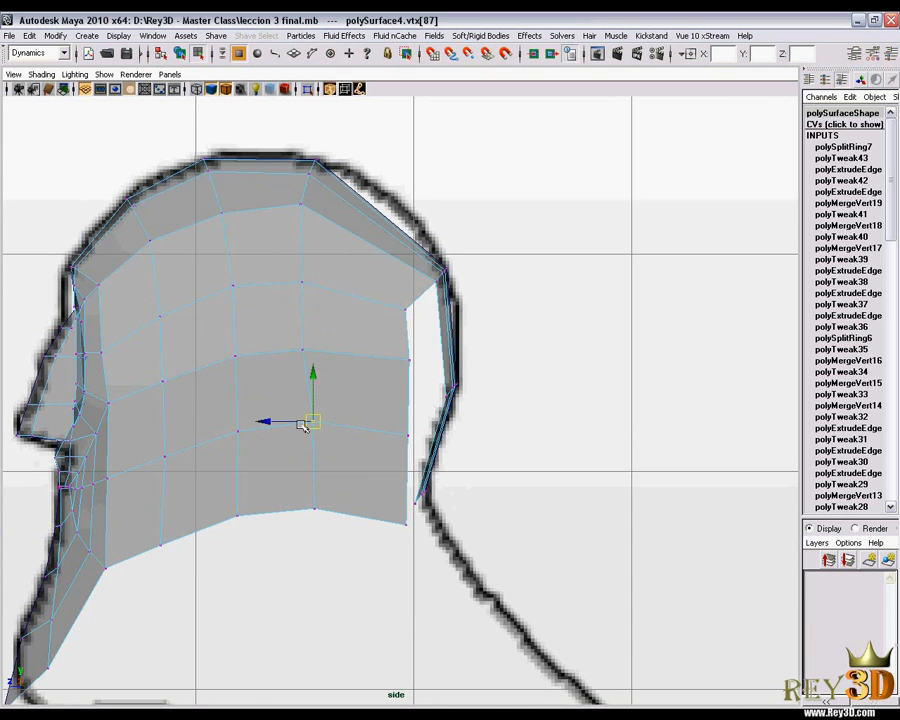
drag(300, 423, 294, 421)
drag(326, 533, 308, 508)
Insert an edge loop between the rear crown column and the back border of the side faces
alt+middle_drag(337, 284, 326, 286)
right_drag(327, 272, 344, 303)
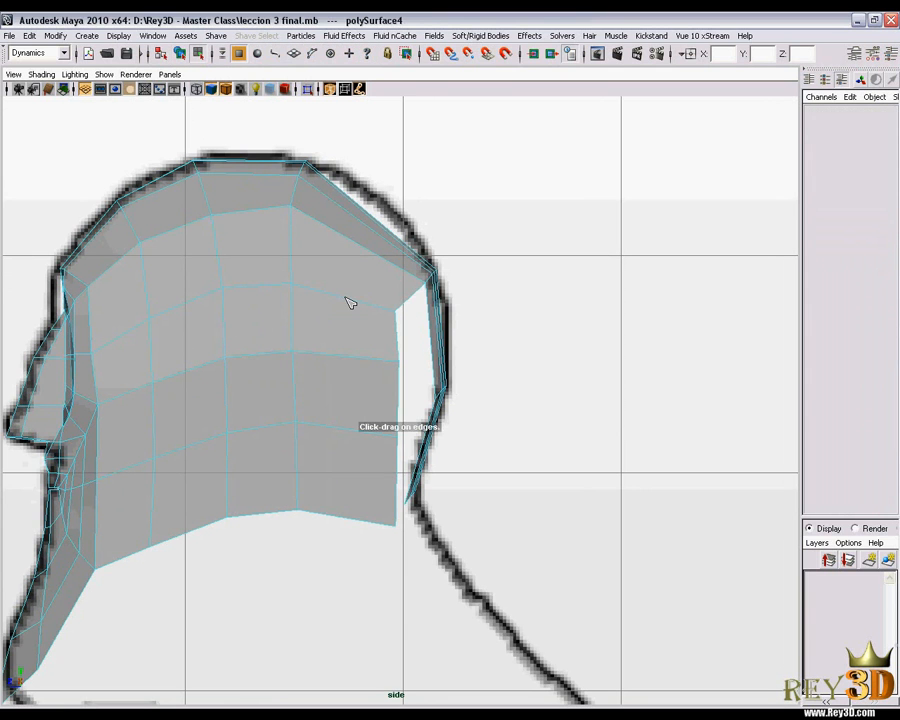
click(345, 297)
key(w)
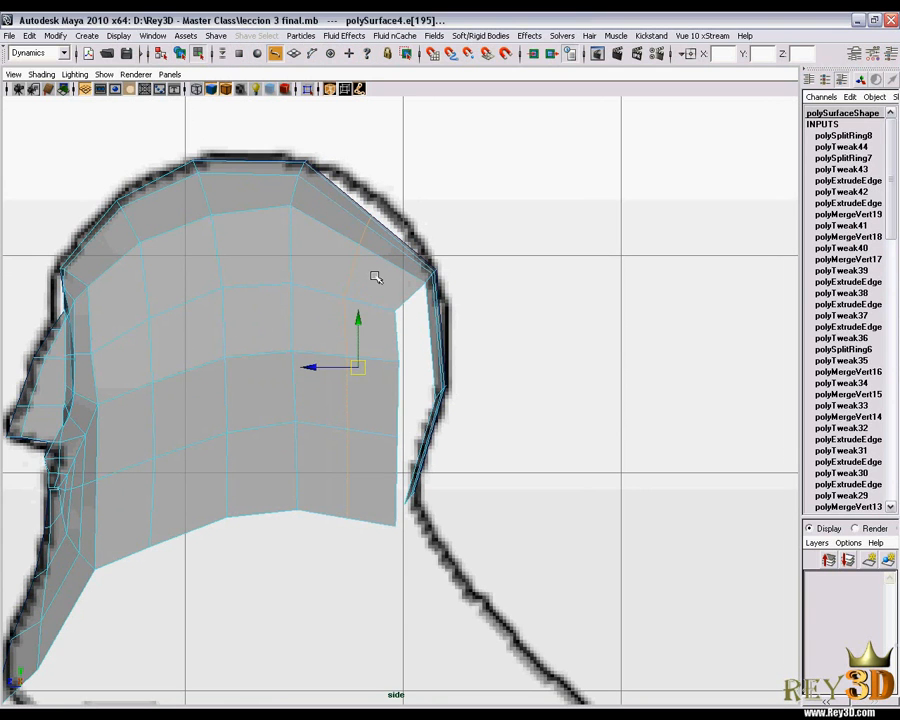
Select the new rear loop's top vertices and move them out onto the back skull outline
right_drag(338, 270, 400, 298)
alt+middle_drag(398, 300, 395, 306)
drag(328, 163, 372, 187)
alt+right_drag(368, 258, 364, 253)
alt+middle_drag(364, 253, 391, 246)
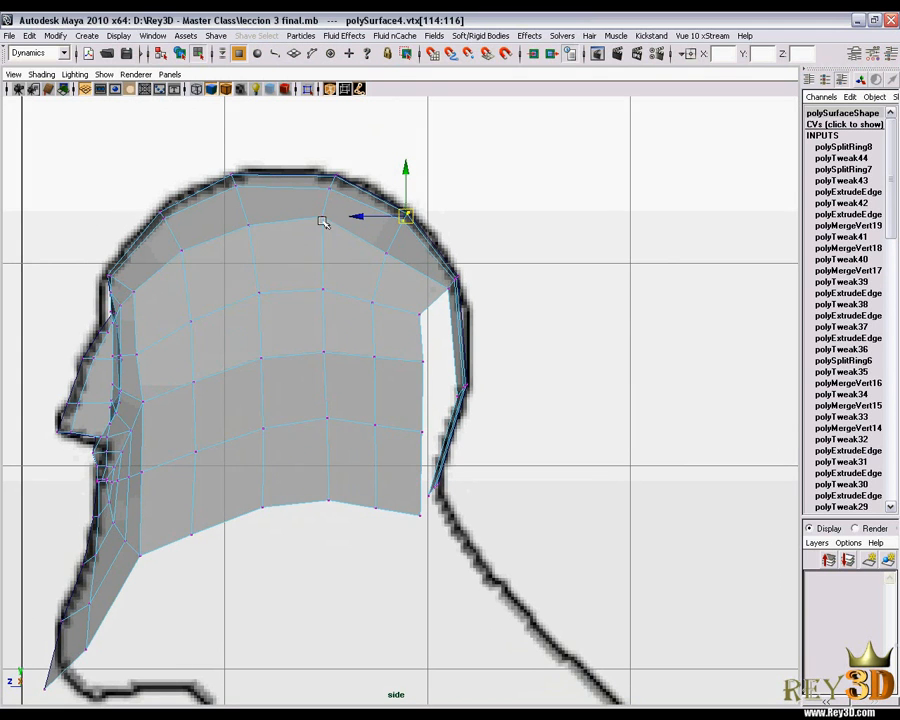
Reposition the rear loop's remaining vertices row by row so they curve evenly down the side of the head
alt+right_drag(375, 247, 418, 265)
alt+middle_drag(370, 262, 366, 275)
alt+right_drag(366, 275, 423, 325)
drag(359, 216, 397, 240)
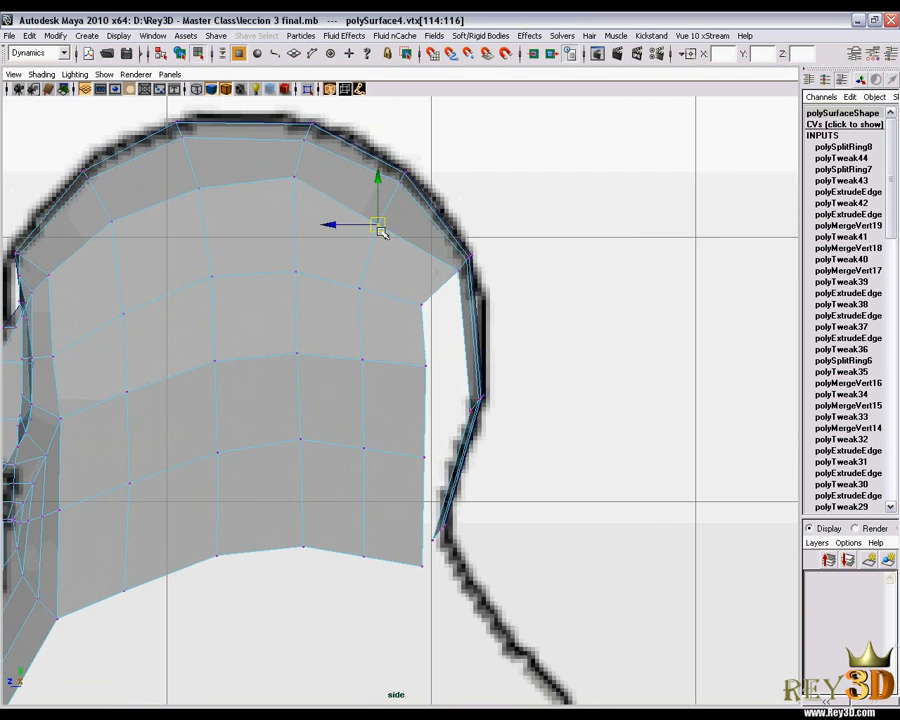
click(380, 210)
click(360, 289)
drag(366, 286, 368, 284)
drag(371, 368, 370, 365)
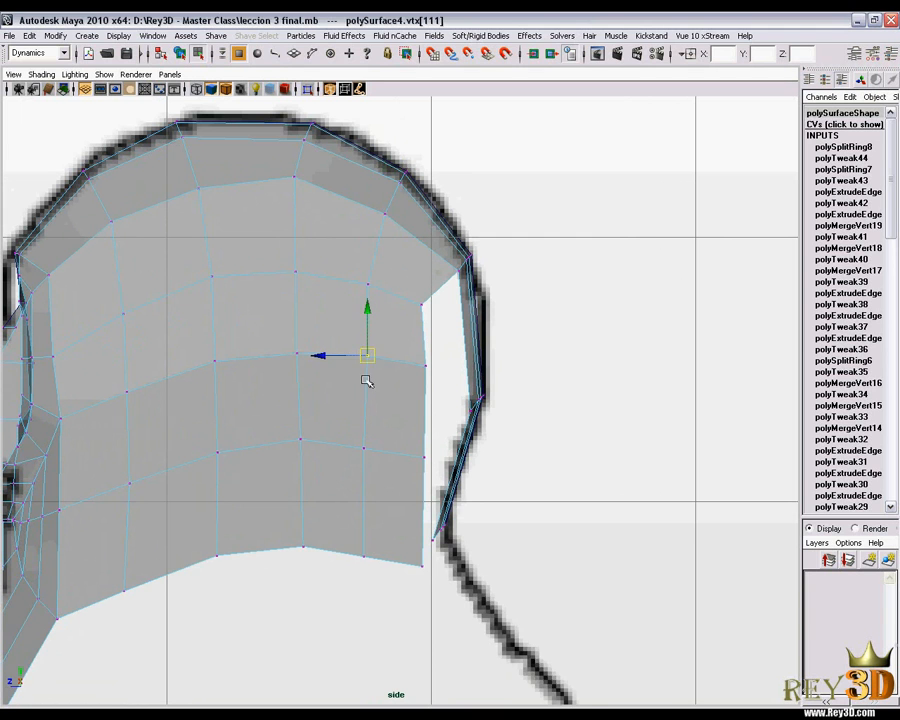
alt+middle_drag(370, 366, 371, 347)
drag(370, 343, 371, 347)
mouse_move(352, 415)
mouse_down()
mouse_move(376, 438)
mouse_move(368, 423)
mouse_up()
scroll(373, 390, down, 5)
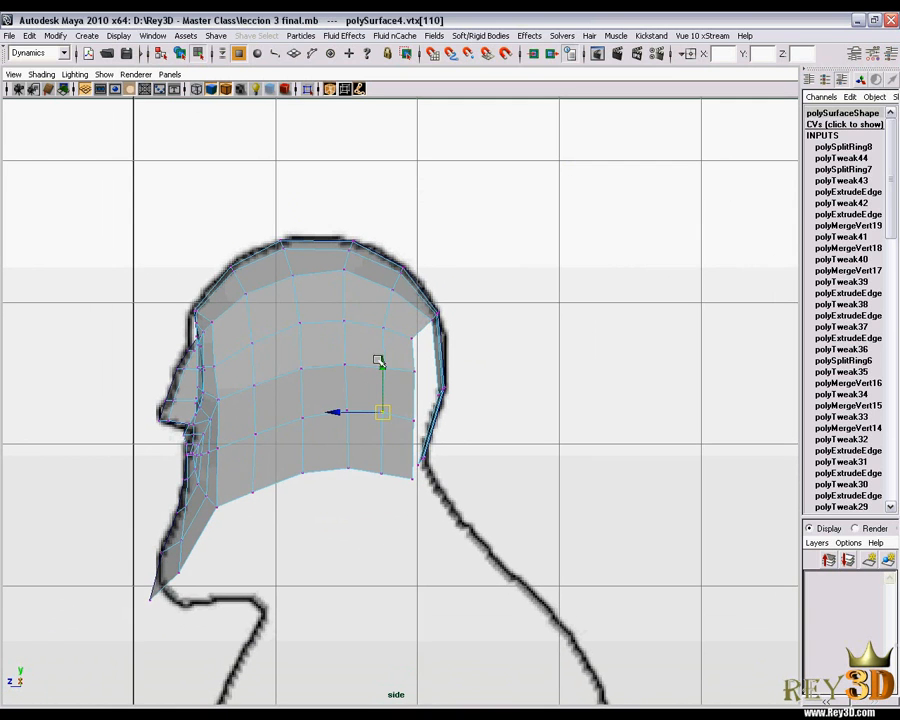
Select the rear crown column's upper vertices together and adjust their position near the top of the skull
scroll(341, 319, up, 4)
click(362, 201)
drag(361, 207, 351, 206)
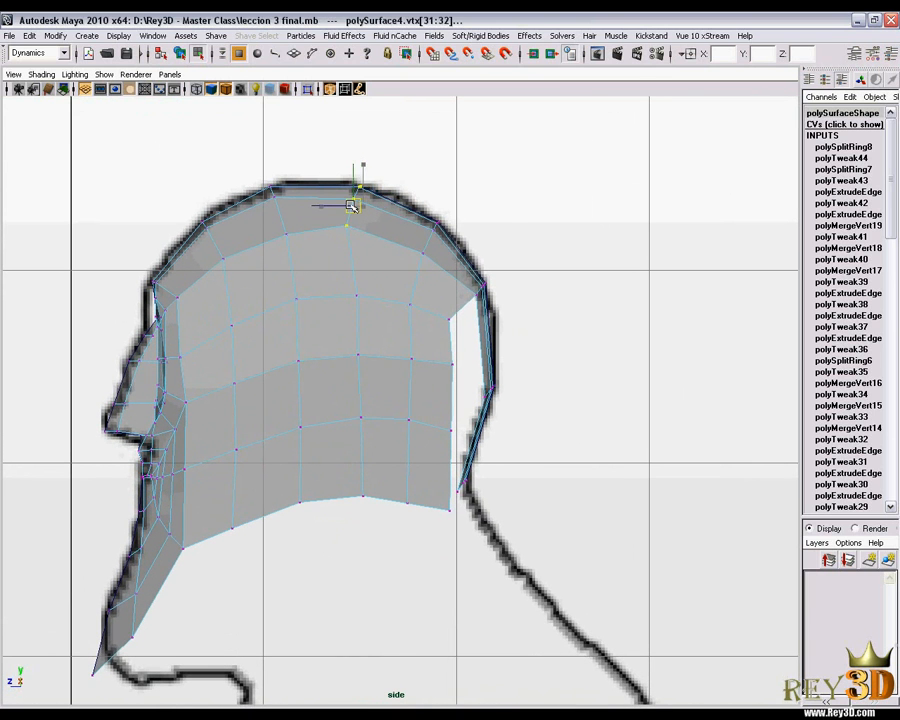
alt+right_drag(354, 227, 362, 222)
alt+middle_drag(362, 222, 360, 234)
drag(347, 193, 346, 191)
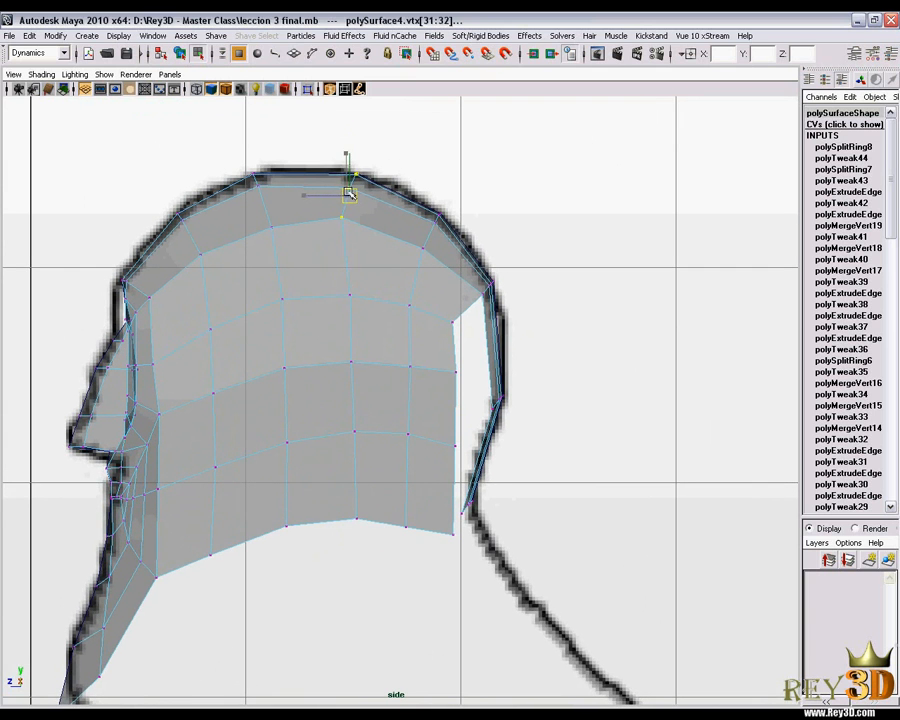
Fine-tune the rear crown column's upper vertices individually to match the skull outline
alt+right_drag(352, 200, 387, 252)
alt+middle_drag(341, 207, 348, 223)
click(340, 203)
drag(340, 203, 342, 203)
click(344, 164)
click(351, 150)
drag(353, 150, 356, 149)
Adjust the brow vertices at the front of the forehead against the reference outline, and clear the selection
scroll(411, 270, down, 1)
alt+middle_drag(405, 290, 368, 229)
alt+middle_drag(394, 317, 476, 275)
scroll(455, 281, down, 7)
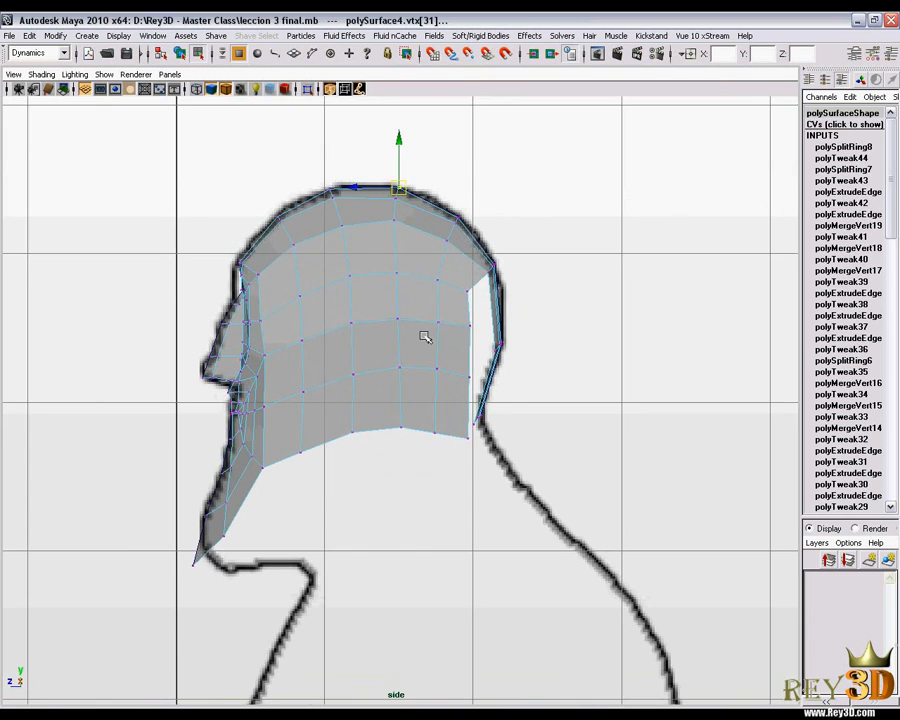
alt+right_drag(225, 255, 345, 337)
alt+middle_drag(345, 337, 391, 354)
alt+right_drag(62, 203, 147, 216)
alt+middle_drag(147, 216, 199, 263)
drag(224, 210, 250, 238)
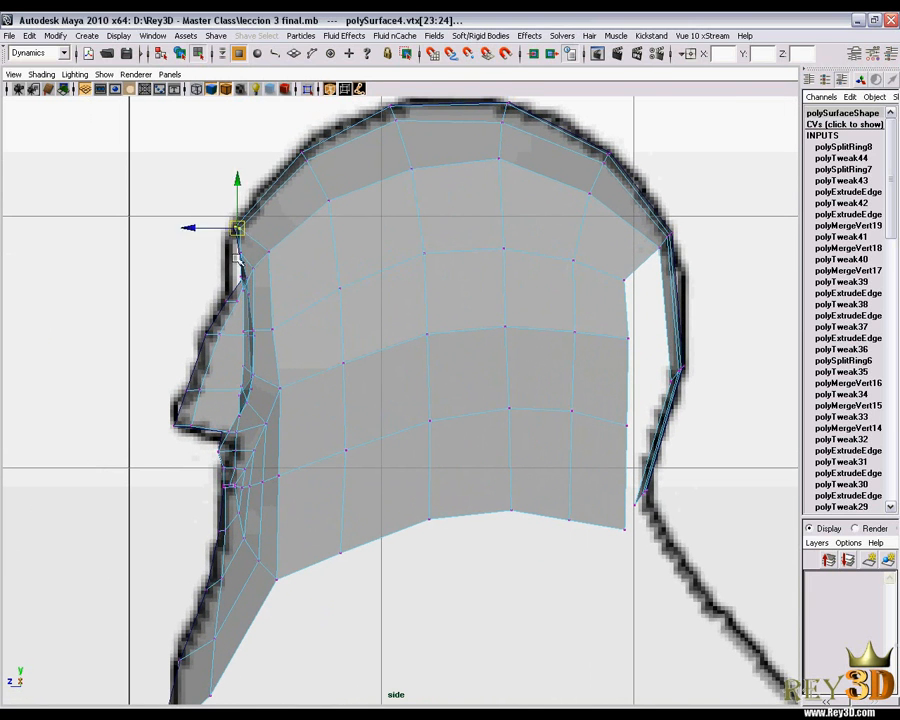
scroll(224, 248, up, 1)
drag(224, 246, 249, 259)
click(591, 363)
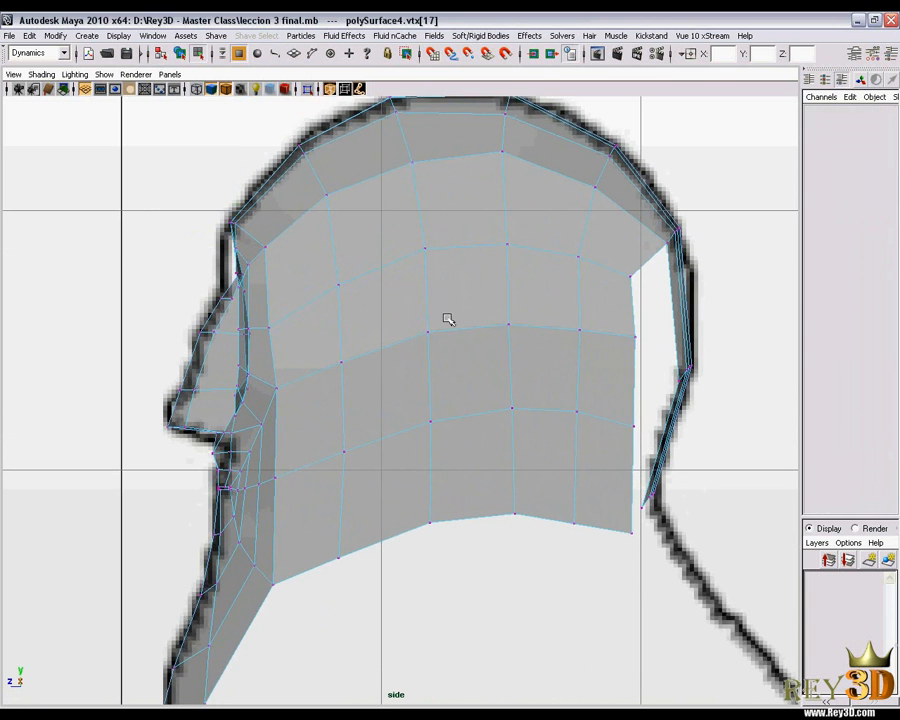
scroll(354, 344, down, 2)
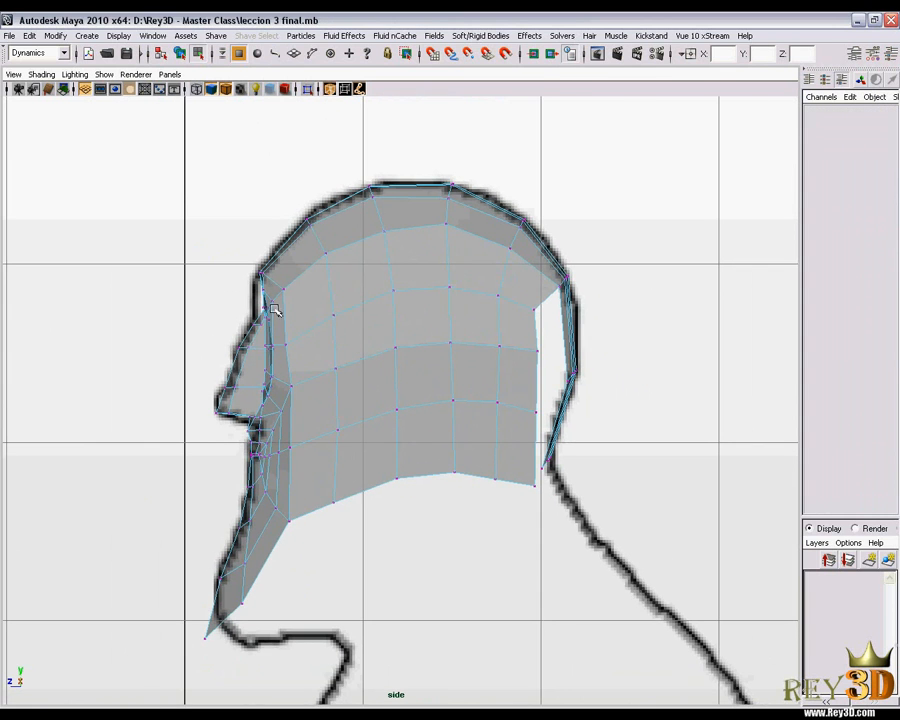
Shift the central side column's four lower vertices slightly toward the face to even out the grid
scroll(413, 362, up, 5)
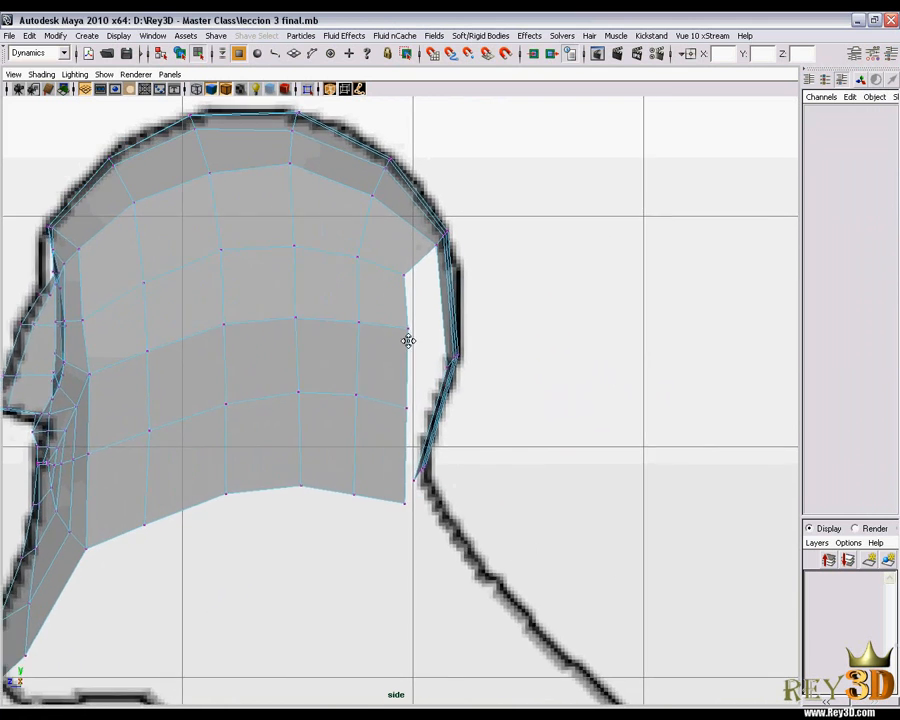
scroll(426, 350, down, 4)
scroll(504, 412, up, 4)
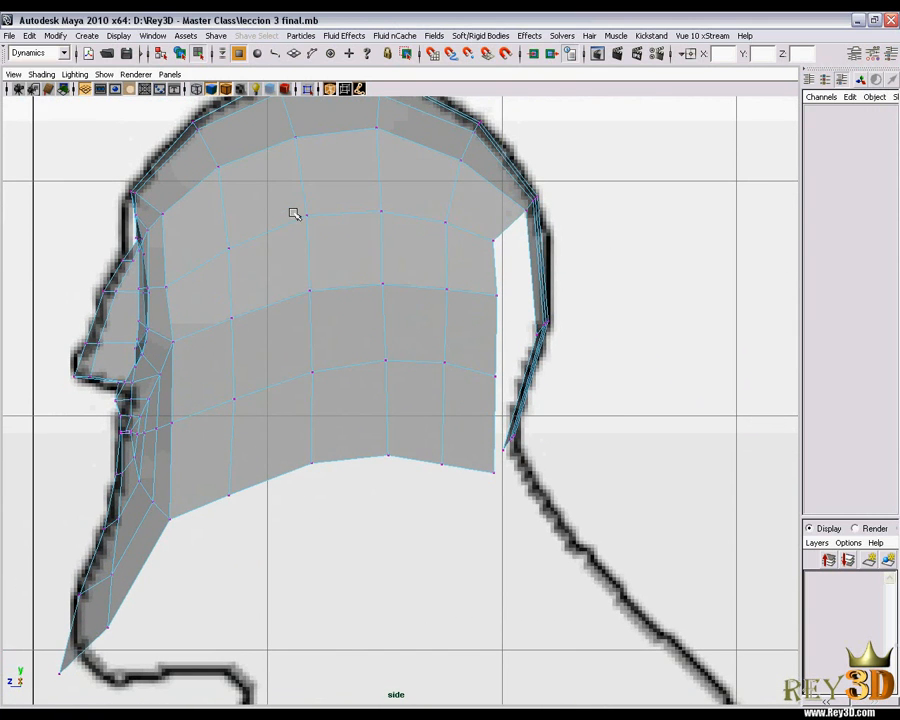
click(307, 215)
click(309, 290)
click(299, 299)
click(314, 372)
drag(314, 372, 303, 378)
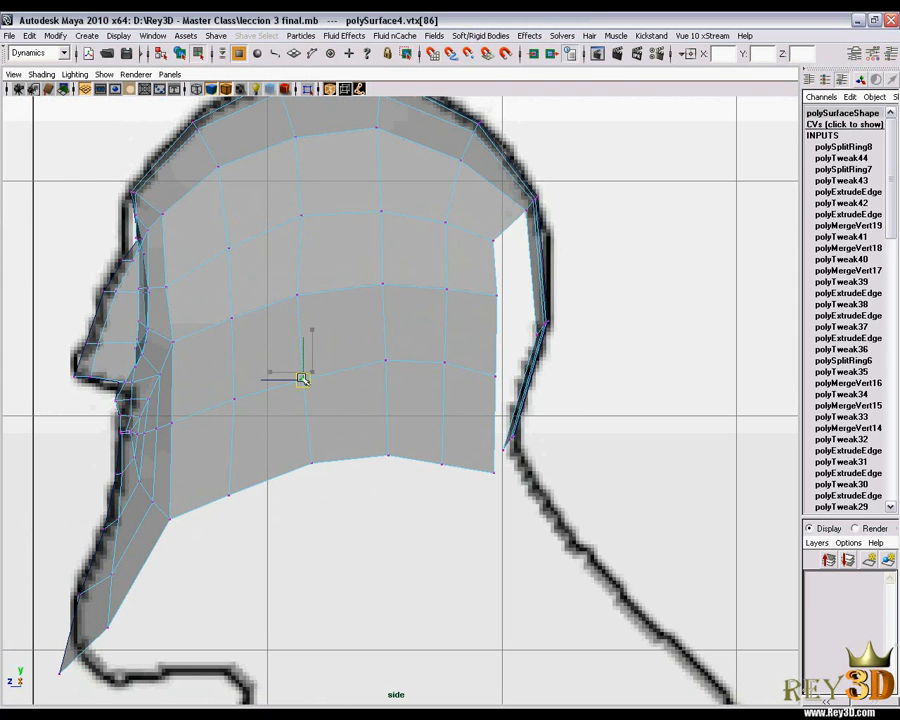
click(313, 465)
click(297, 468)
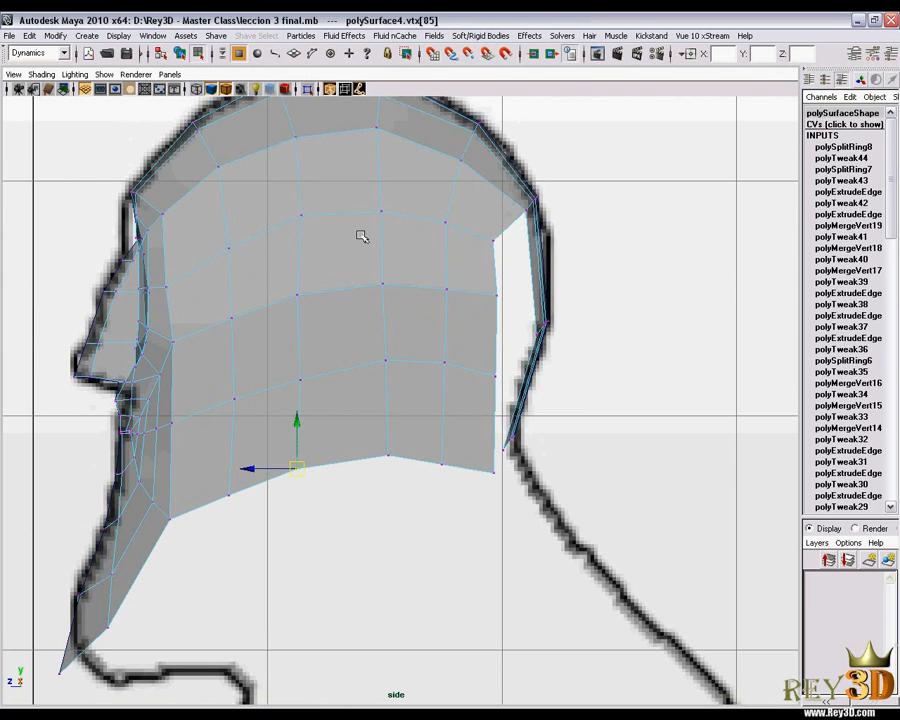
Shift the four lower vertices of the column just behind it forward, down to the open bottom edge
mouse_move(388, 215)
mouse_down()
mouse_move(394, 222)
mouse_move(372, 213)
mouse_up()
mouse_move(371, 273)
mouse_down()
mouse_move(407, 311)
mouse_move(371, 291)
mouse_up()
click(386, 361)
drag(386, 362, 370, 362)
drag(378, 435, 337, 459)
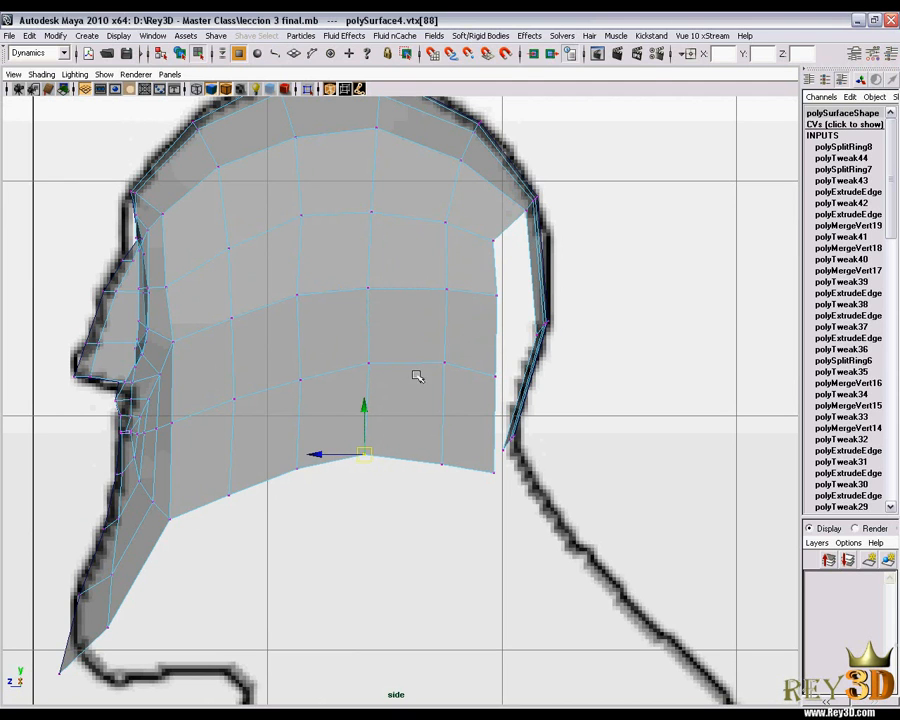
Nudge the three interior vertices of the side column nearest the rear gap forward to match the spacing
click(443, 221)
drag(442, 221, 436, 222)
click(443, 289)
drag(442, 288, 433, 288)
click(440, 364)
drag(441, 363, 433, 360)
Switch to the perspective view, turn off X-ray shading and return the head mesh to object mode
key(space)
drag(460, 321, 463, 297)
alt+drag(322, 229, 302, 222)
scroll(320, 131, up, 1)
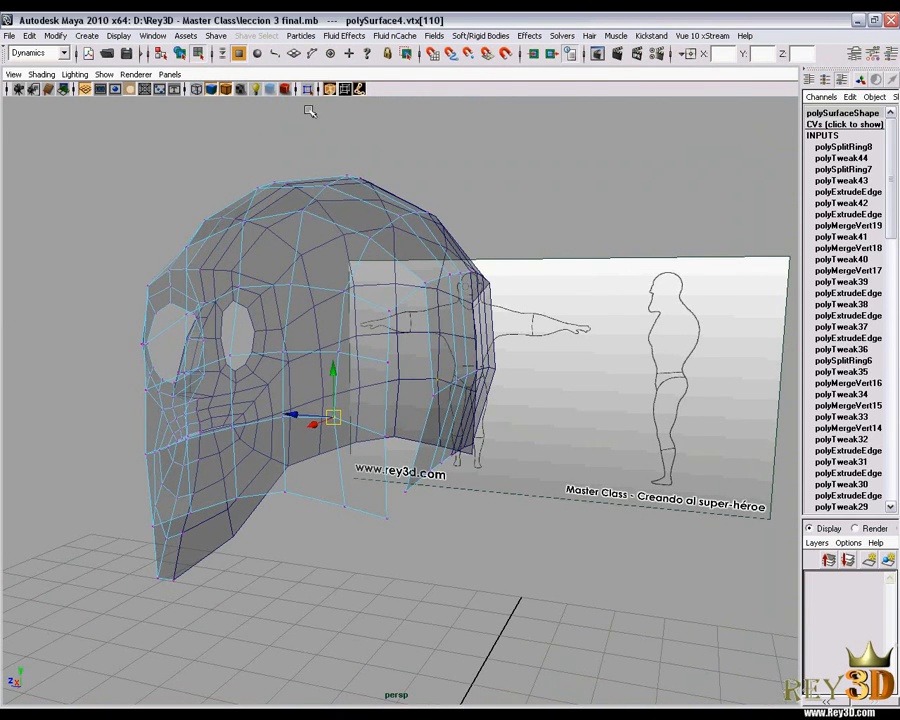
click(331, 91)
alt+drag(498, 358, 466, 391)
mouse_move(360, 342)
alt+mouse_down()
mouse_move(378, 338)
mouse_move(350, 376)
mouse_move(416, 310)
mouse_move(394, 297)
alt+mouse_up()
right_drag(394, 298, 428, 276)
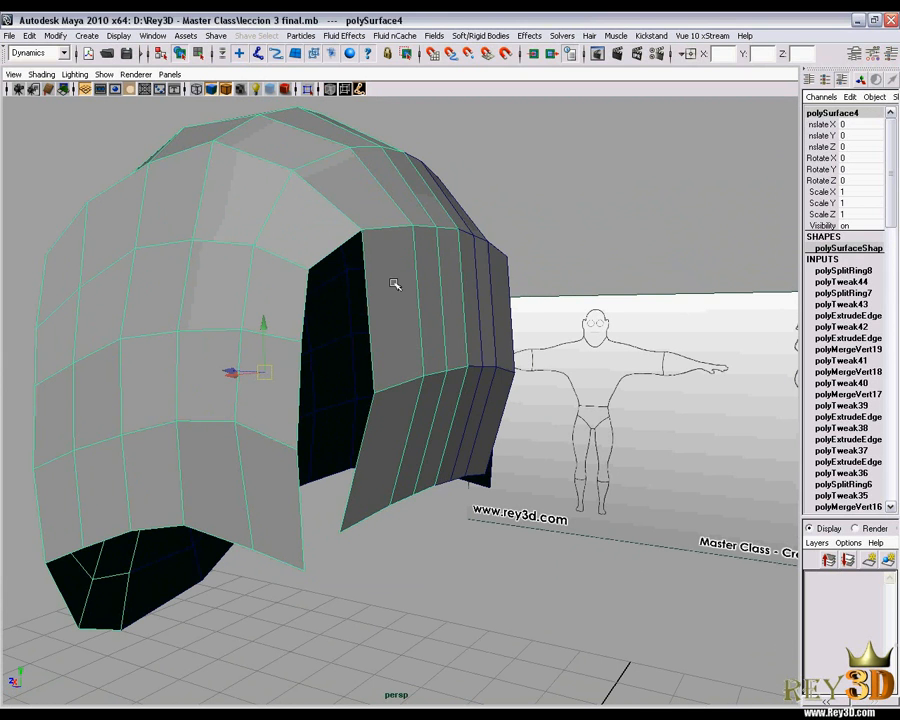
Insert a horizontal edge loop across the upper faces of the strip at the back of the head
shift+right_click(395, 285)
click(373, 300)
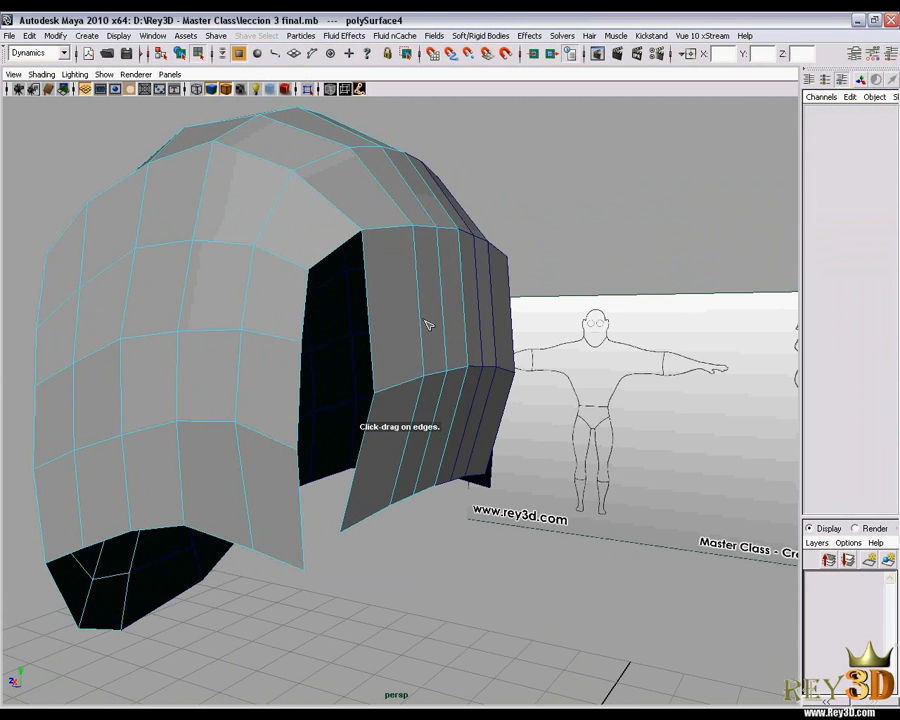
drag(369, 302, 371, 297)
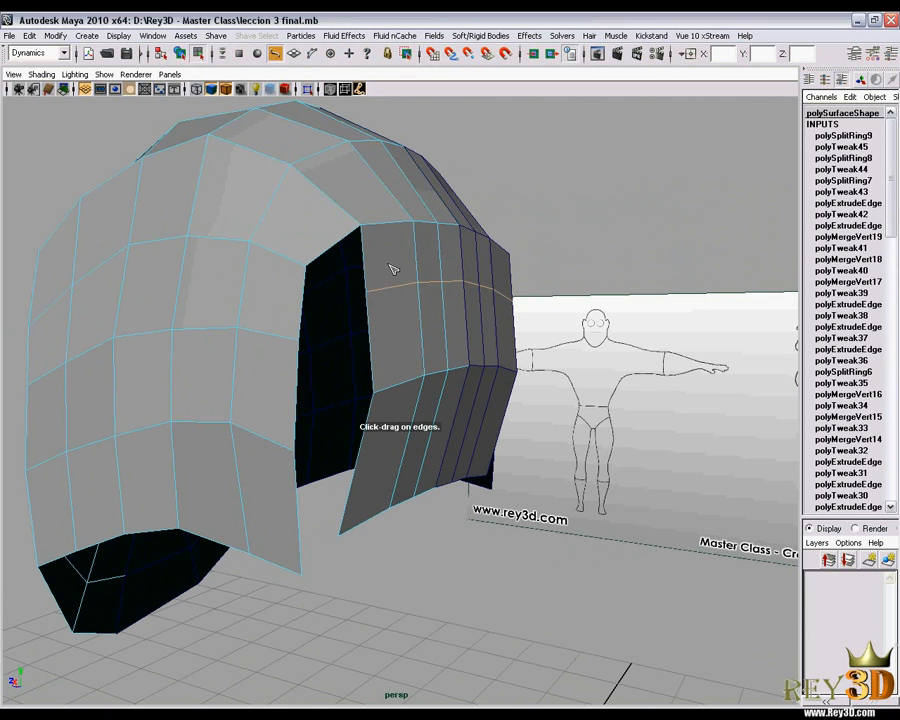
key(w)
Merge the side panel's top rear vertex with the new loop's end vertex to close the top of the gap
right_drag(393, 261, 348, 261)
alt+drag(352, 268, 357, 312)
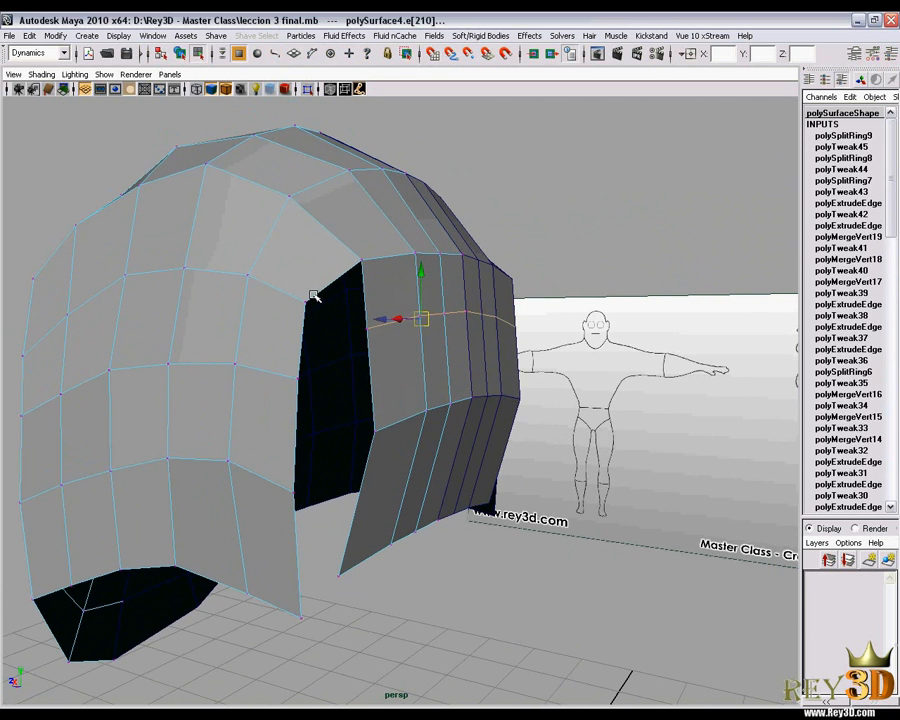
click(307, 301)
alt+drag(418, 348, 303, 313)
alt+drag(385, 344, 396, 356)
shift+right_drag(400, 318, 397, 257)
alt+drag(408, 352, 373, 320)
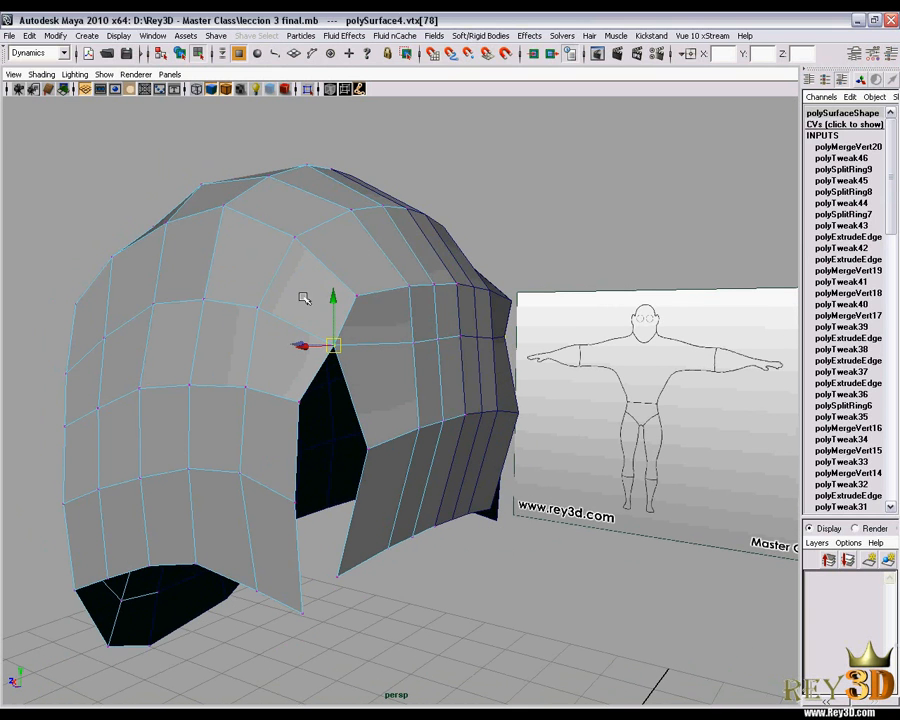
Insert a horizontal edge loop across the lower faces of the back strip, about halfway down
alt+drag(403, 350, 377, 349)
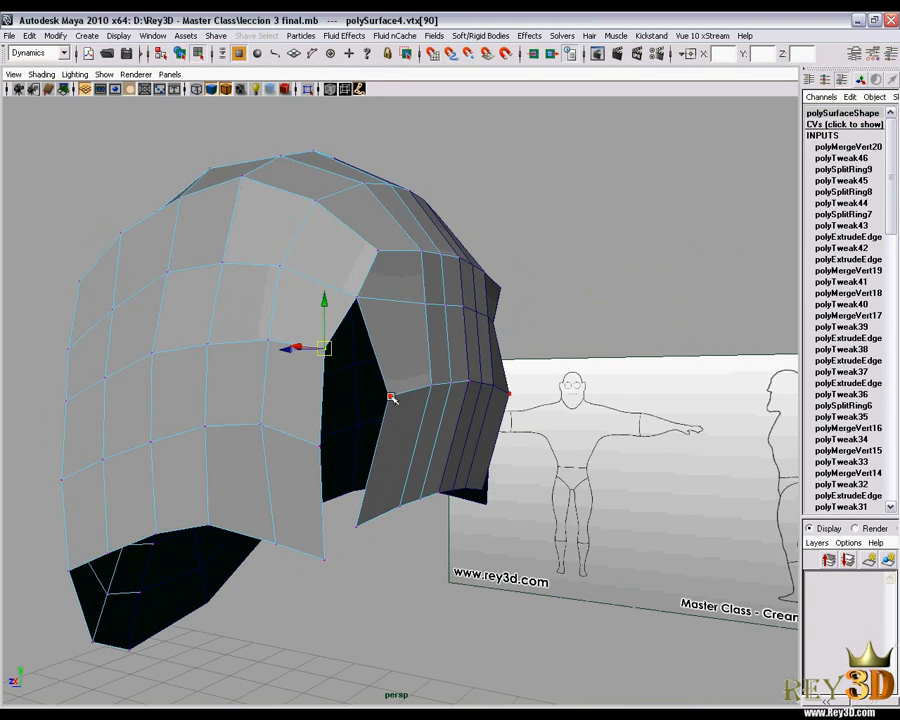
alt+drag(394, 356, 392, 316)
right_drag(392, 316, 430, 296)
click(562, 270)
alt+drag(458, 310, 361, 315)
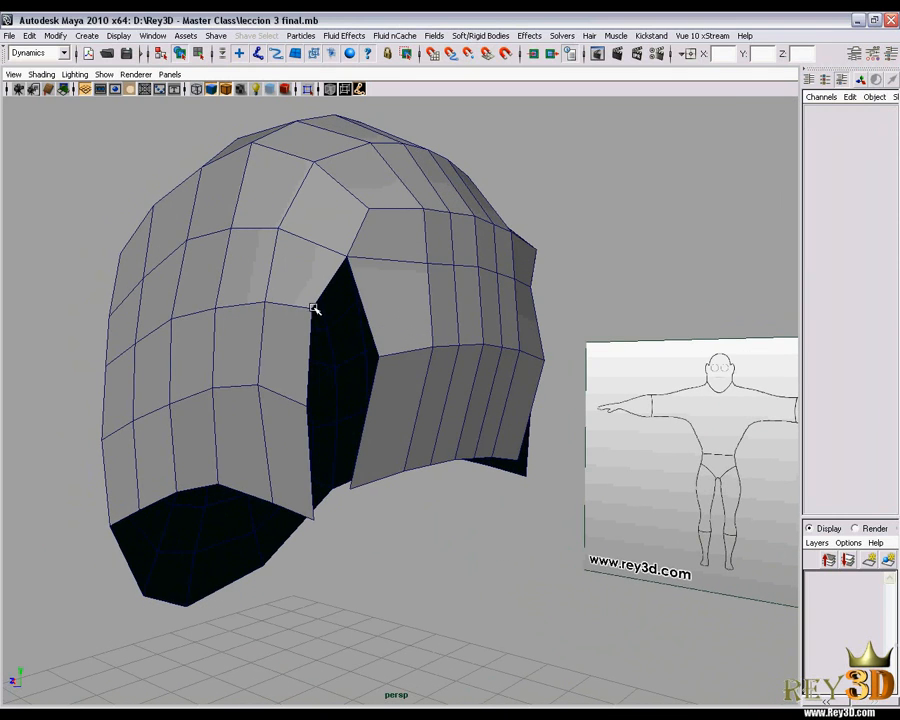
alt+drag(370, 411, 410, 368)
click(398, 346)
shift+right_drag(396, 345, 377, 368)
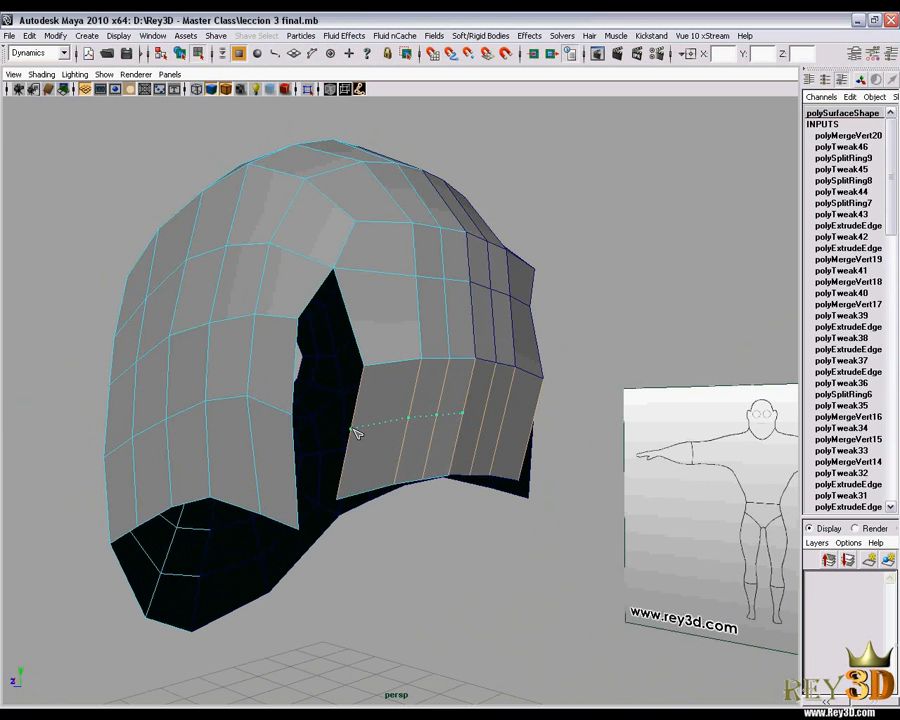
click(418, 431)
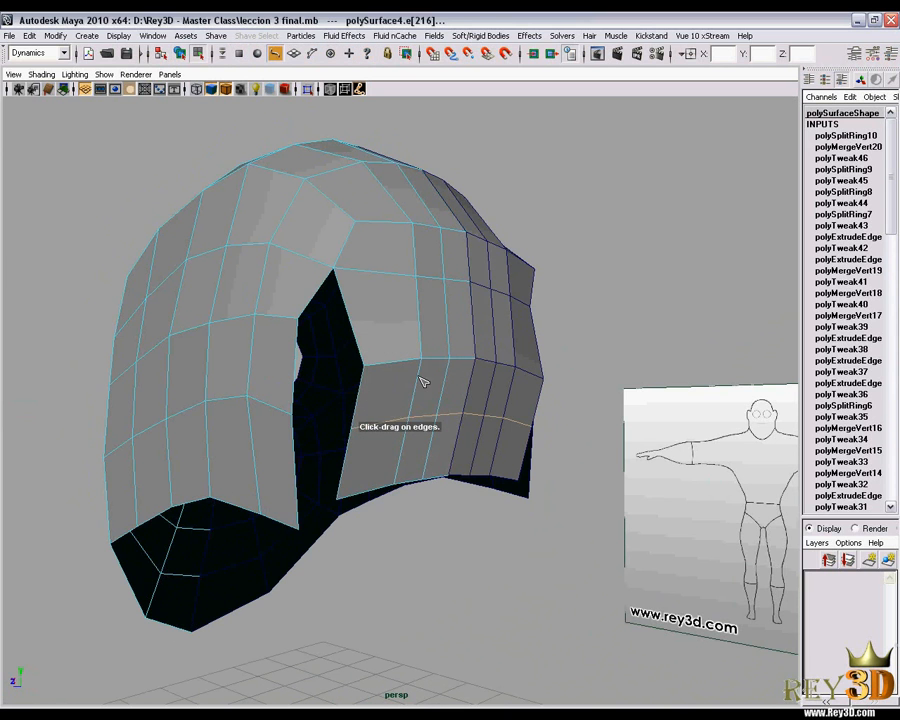
Merge the remaining facing vertex pairs of the side panel and back strip down to the bottom edge, closing the gap
click(302, 329)
shift+click(366, 376)
shift+right_drag(402, 309, 405, 285)
alt+drag(346, 402, 328, 414)
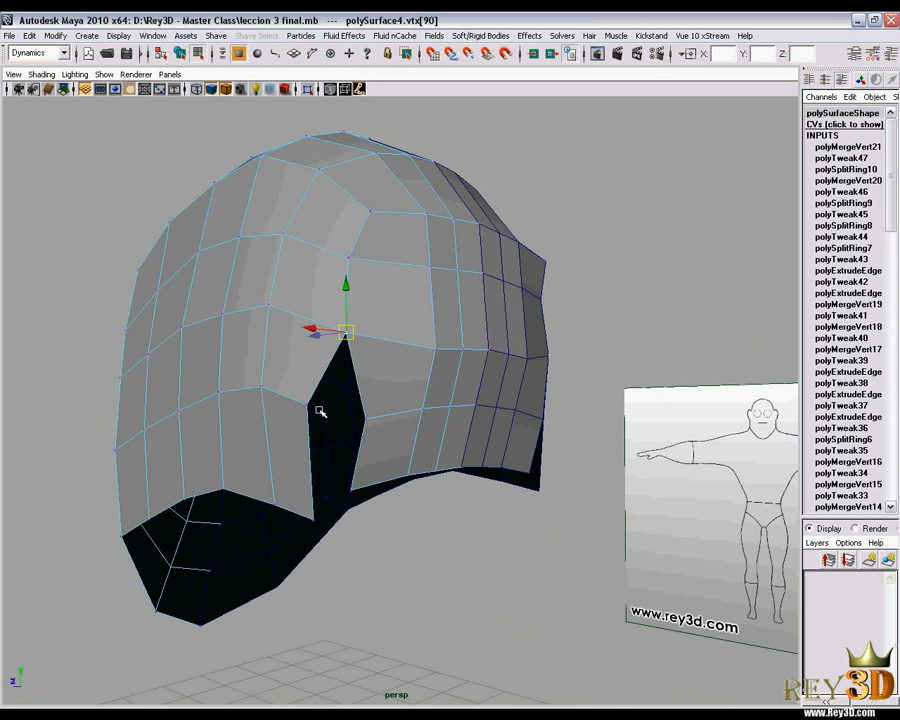
click(307, 405)
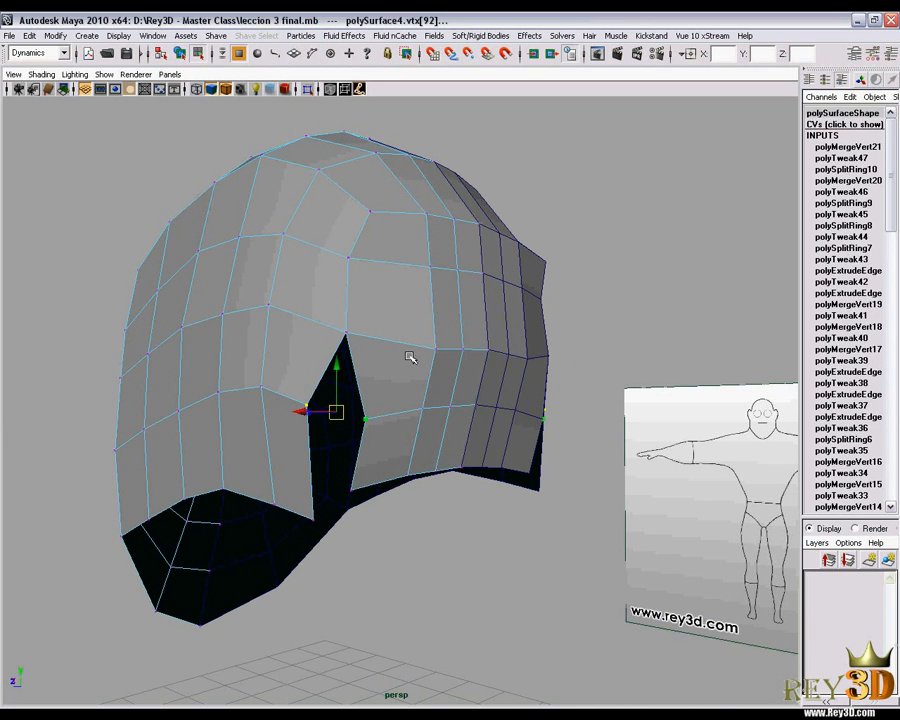
key(g)
click(352, 491)
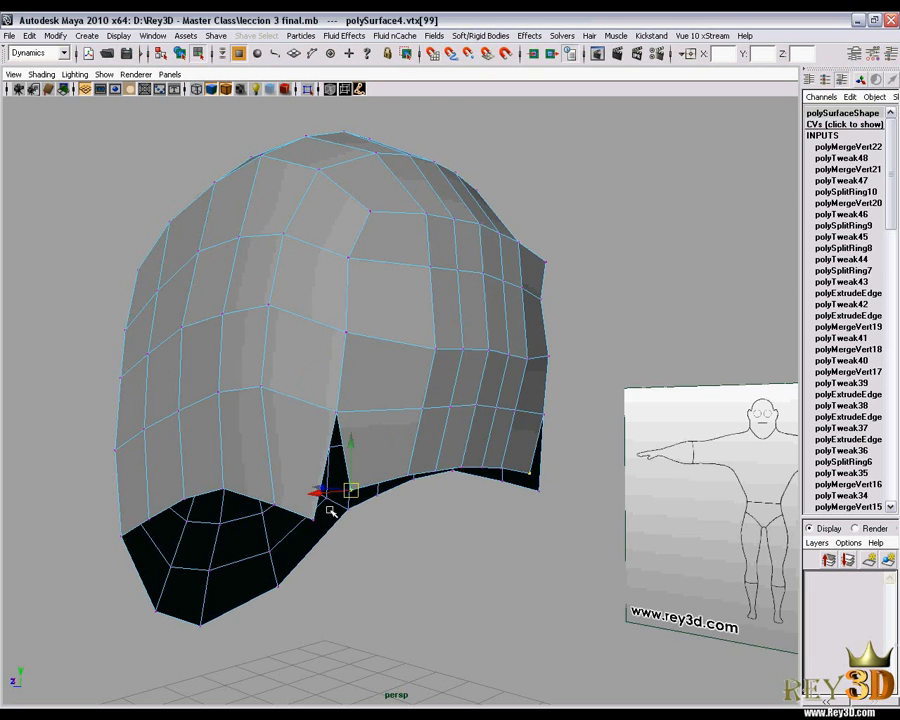
alt+middle_drag(335, 504, 343, 494)
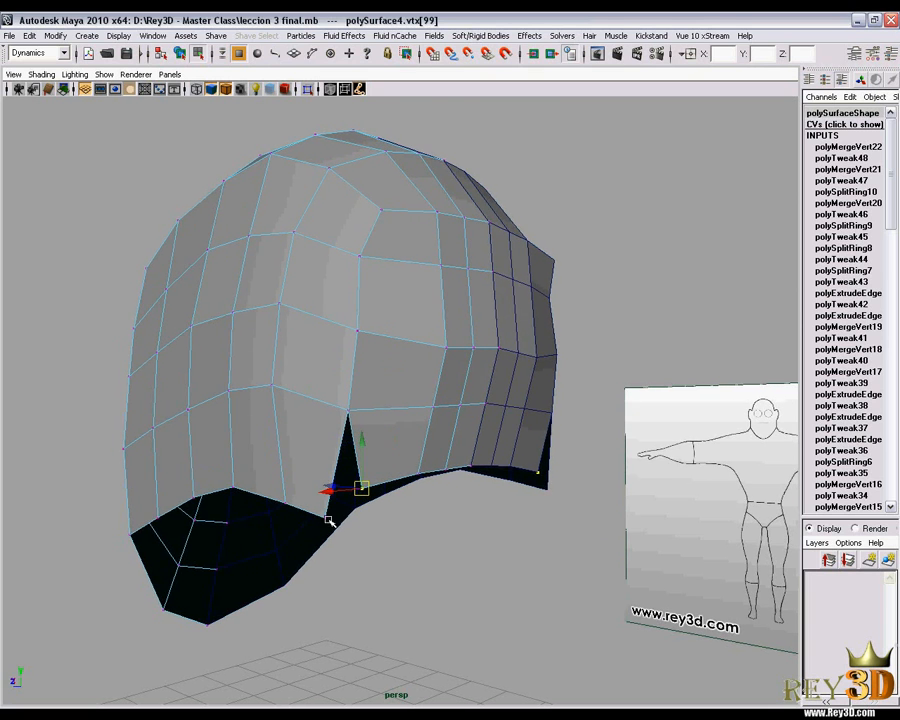
alt+drag(402, 430, 405, 352)
Return to the side view and turn X-ray shading back on to show the reference drawing
right_drag(368, 294, 335, 295)
alt+middle_drag(378, 313, 383, 362)
alt+drag(383, 363, 498, 357)
key(space)
drag(556, 361, 462, 366)
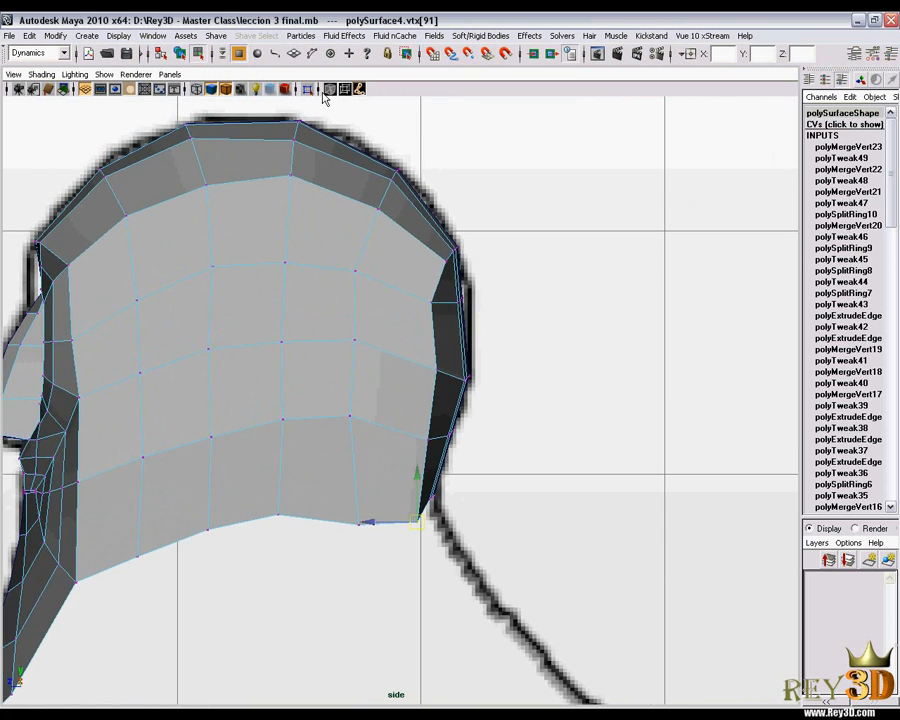
scroll(427, 245, up, 2)
Move the vertices along the merged rear seam forward from top to bottom to form a smooth column
click(450, 248)
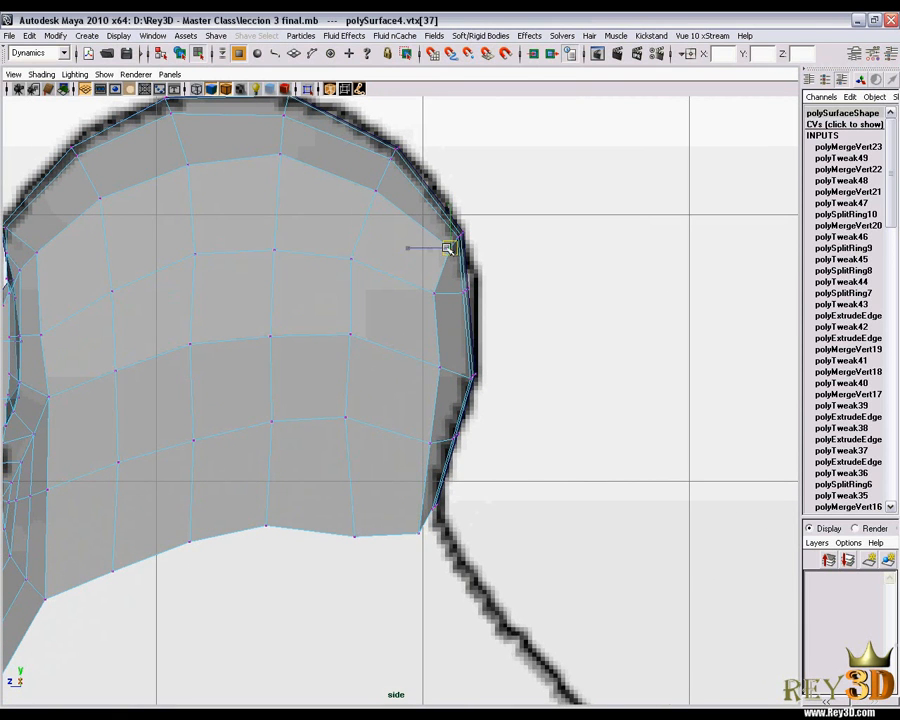
drag(450, 246, 428, 242)
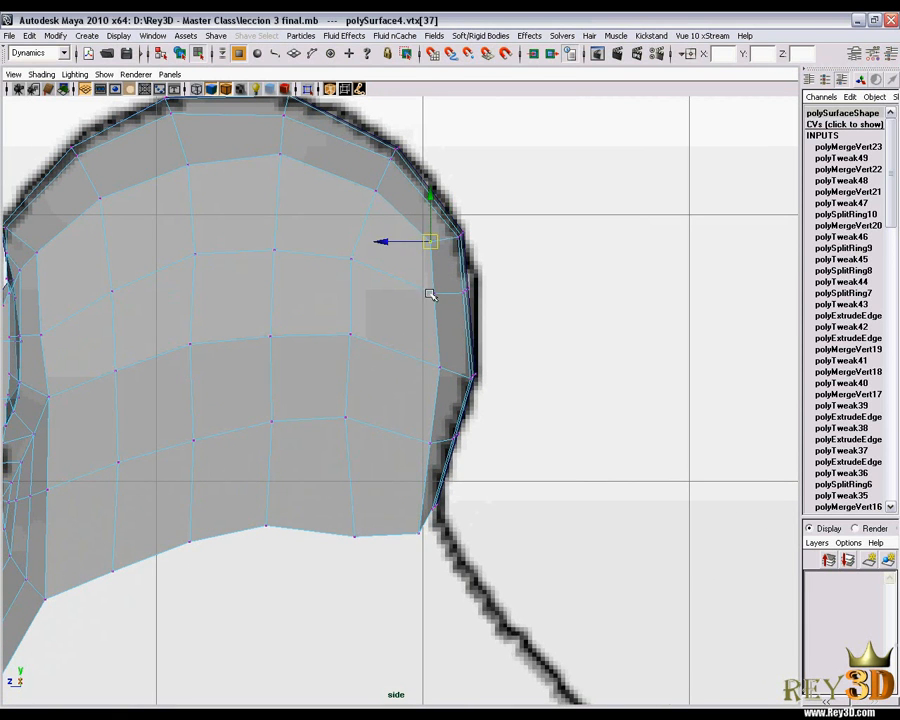
middle_drag(432, 292, 442, 316)
drag(437, 293, 417, 439)
key(Down)
drag(420, 535, 402, 526)
Reposition the rear vertices along the open bottom edge to even out its curve toward the nape
alt+middle_drag(392, 484, 488, 409)
key(Left)
drag(454, 493, 440, 481)
alt+middle_drag(352, 476, 384, 413)
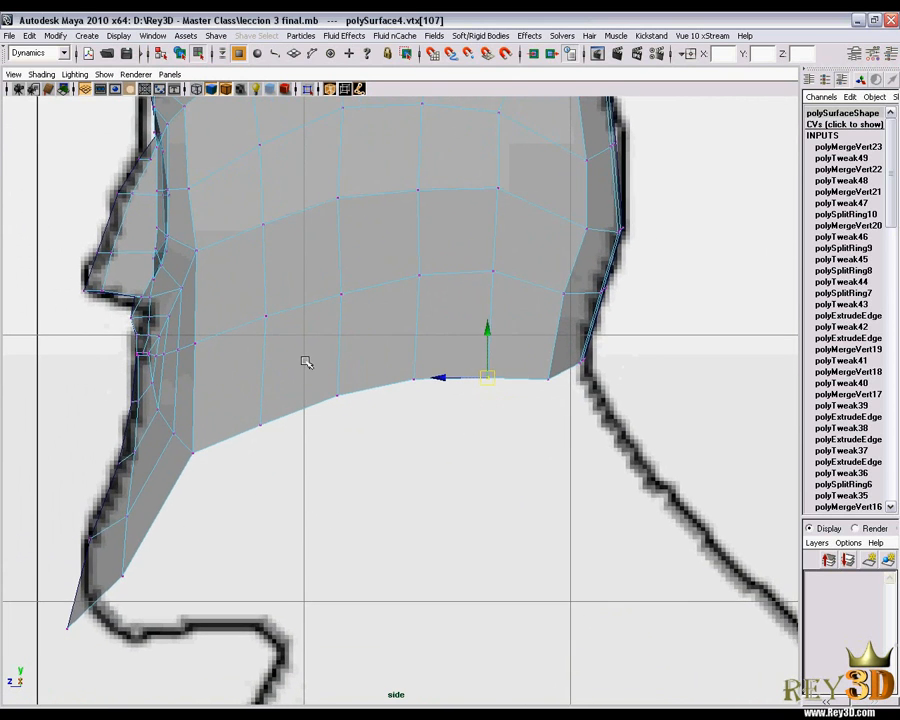
Fine-tune the two middle vertices of the rear seam column in the side view
alt+right_drag(466, 277, 424, 350)
alt+right_drag(311, 321, 410, 283)
click(450, 312)
click(446, 308)
click(447, 373)
drag(448, 373, 438, 370)
Lower the two upper interior vertices of the column just in front of the rear seam
click(362, 334)
drag(362, 334, 366, 348)
click(362, 263)
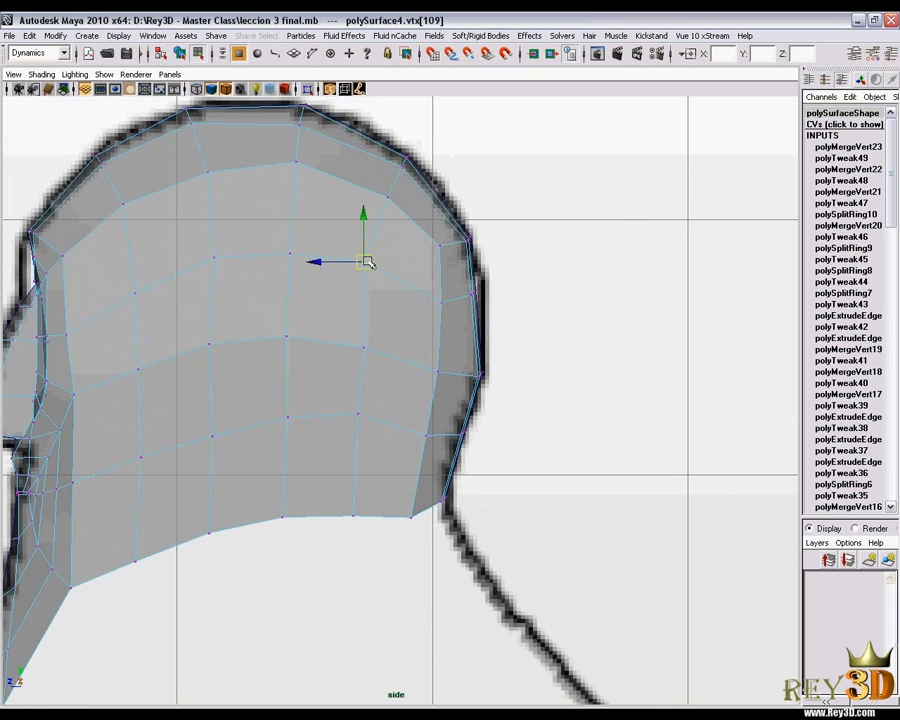
drag(370, 259, 372, 268)
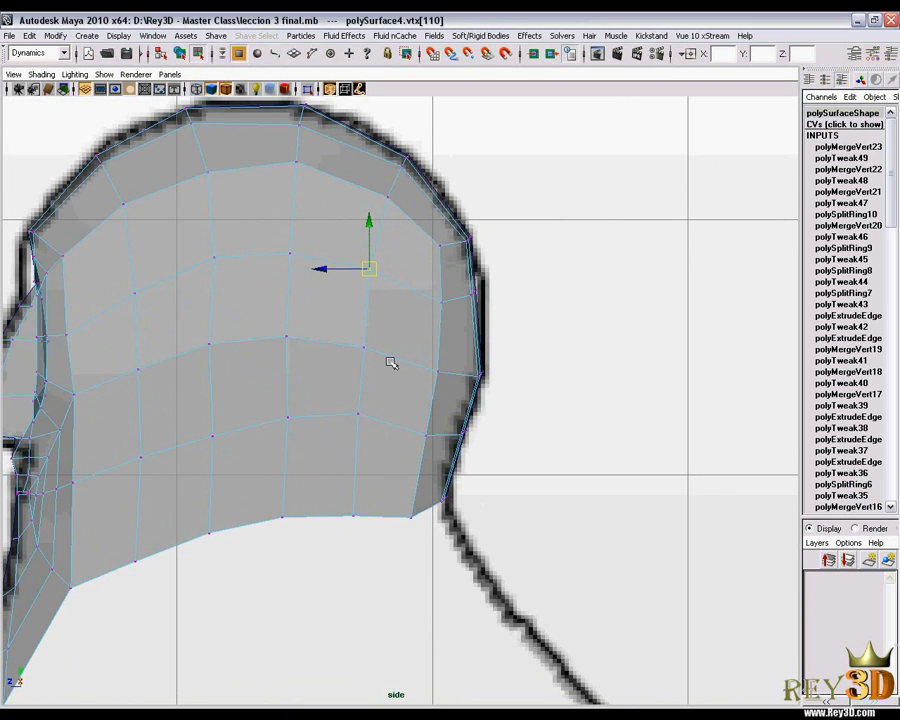
Move the middle vertex rows of the back profile onto the skull outline and check the adjoining seam vertex
alt+middle_drag(391, 376, 370, 330)
alt+right_drag(370, 330, 427, 341)
drag(441, 310, 459, 327)
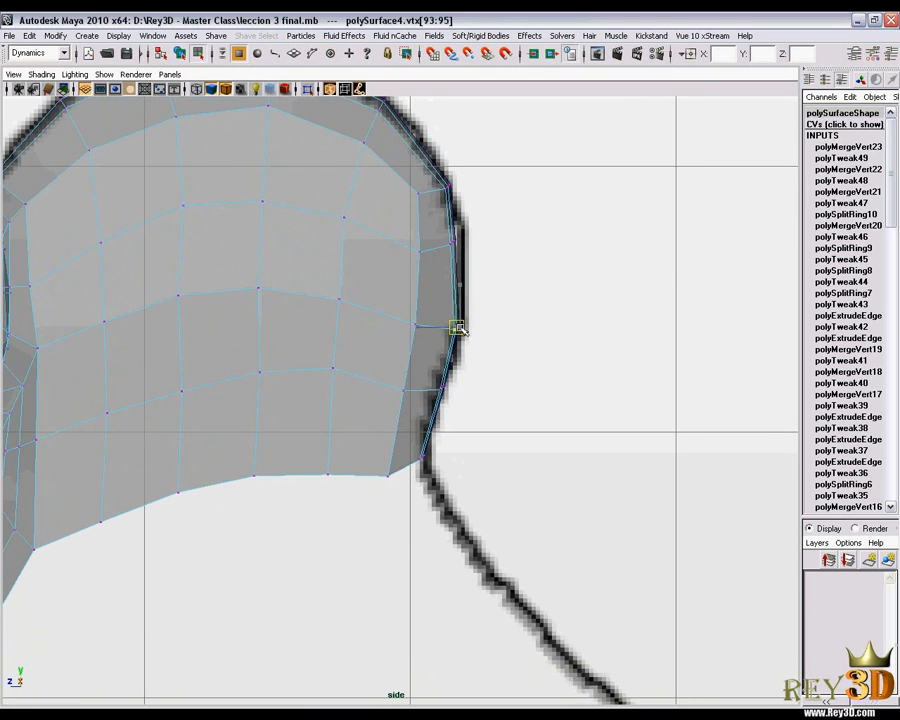
alt+middle_drag(453, 327, 464, 326)
click(465, 242)
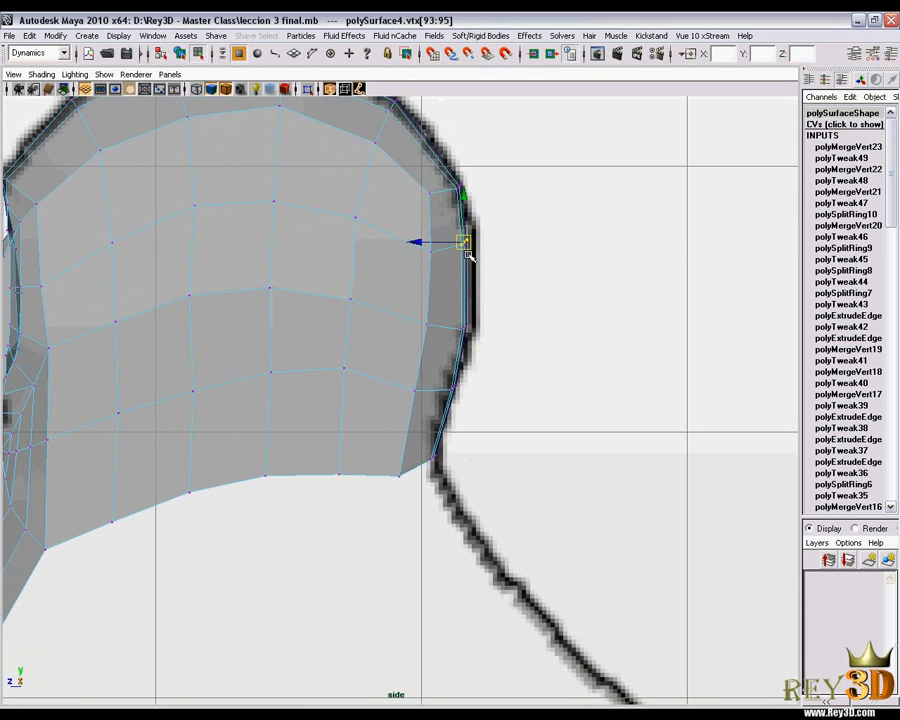
click(468, 264)
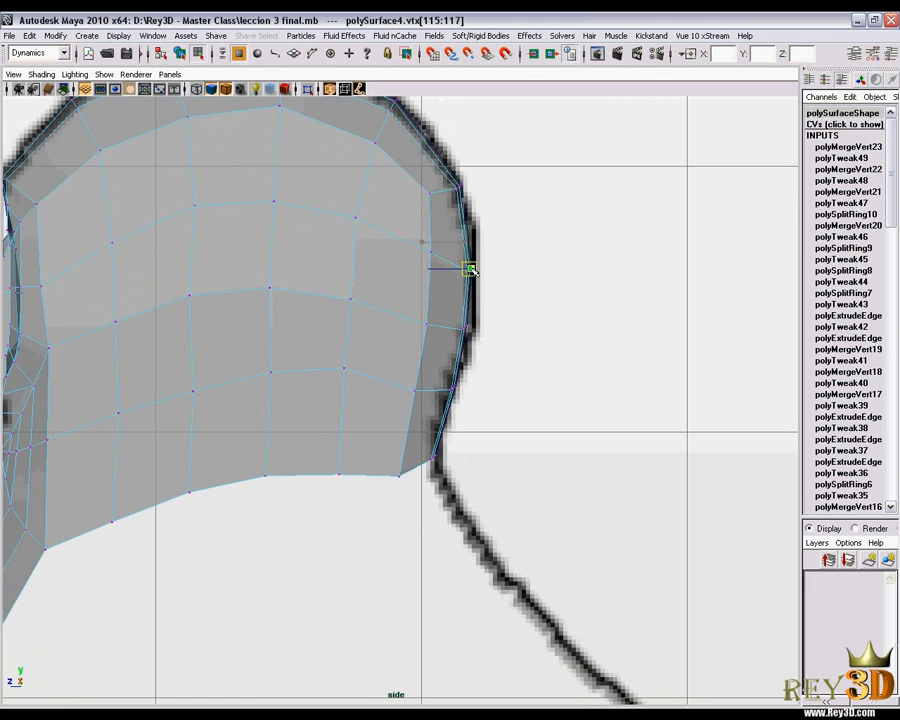
click(432, 252)
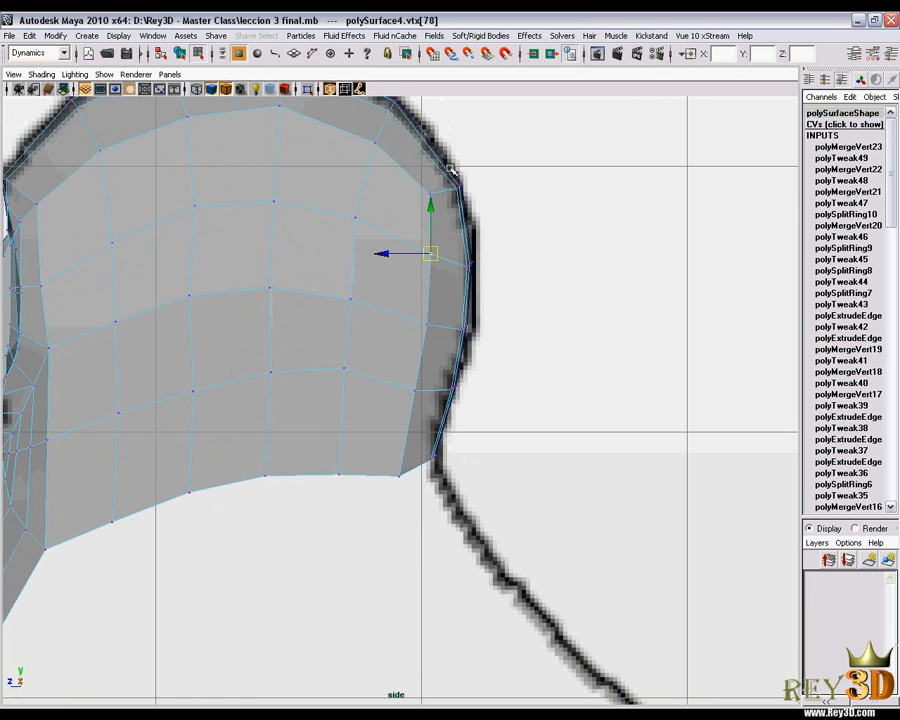
Adjust the vertices at the upper back corner of the skull and the neighbouring upper side vertices
scroll(486, 217, down, 3)
scroll(478, 217, up, 3)
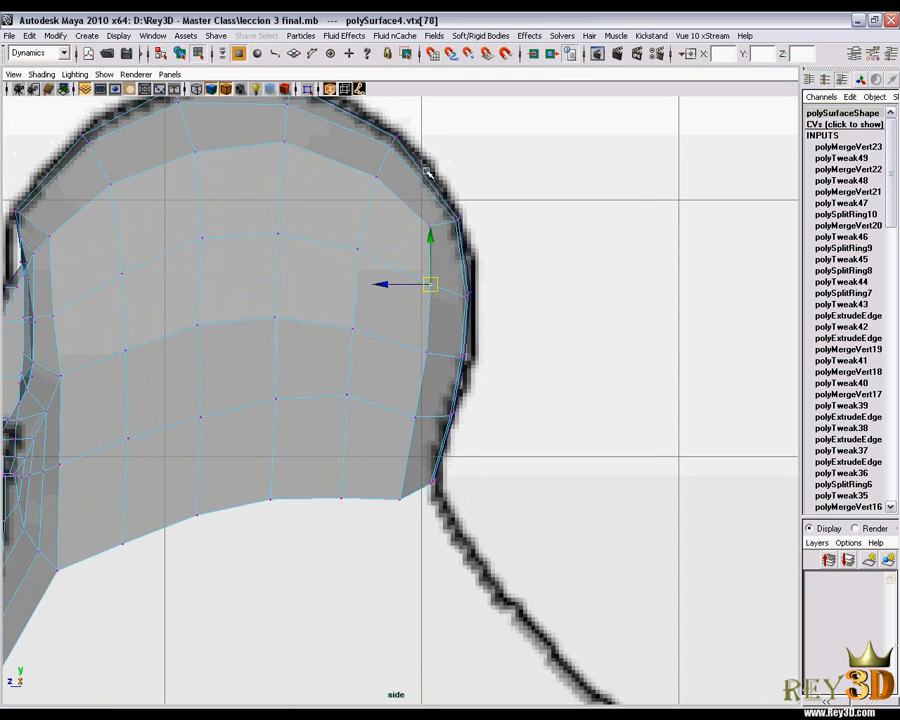
click(474, 211)
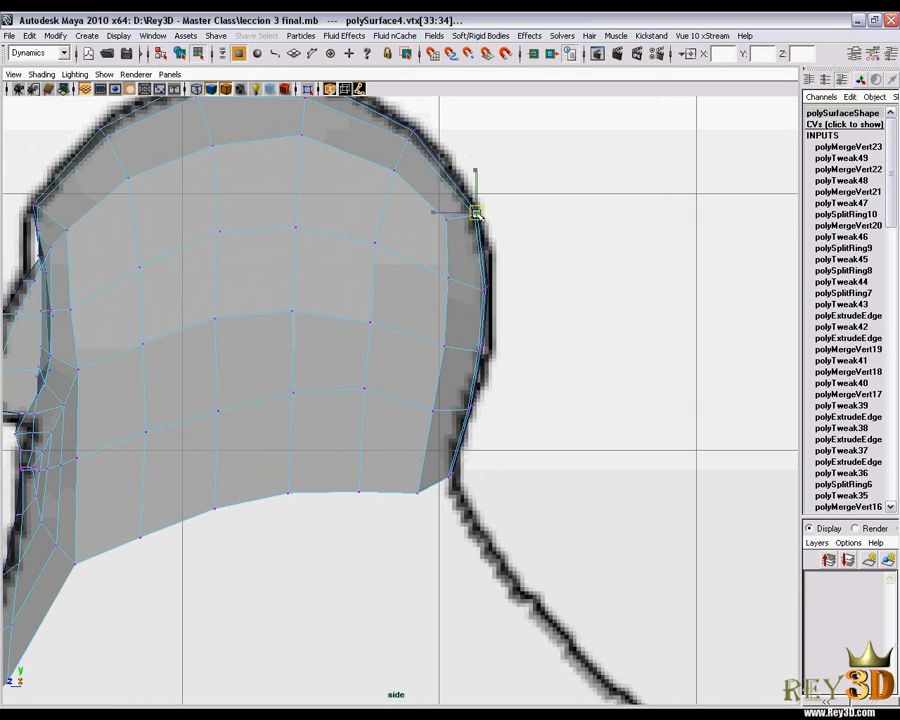
click(444, 221)
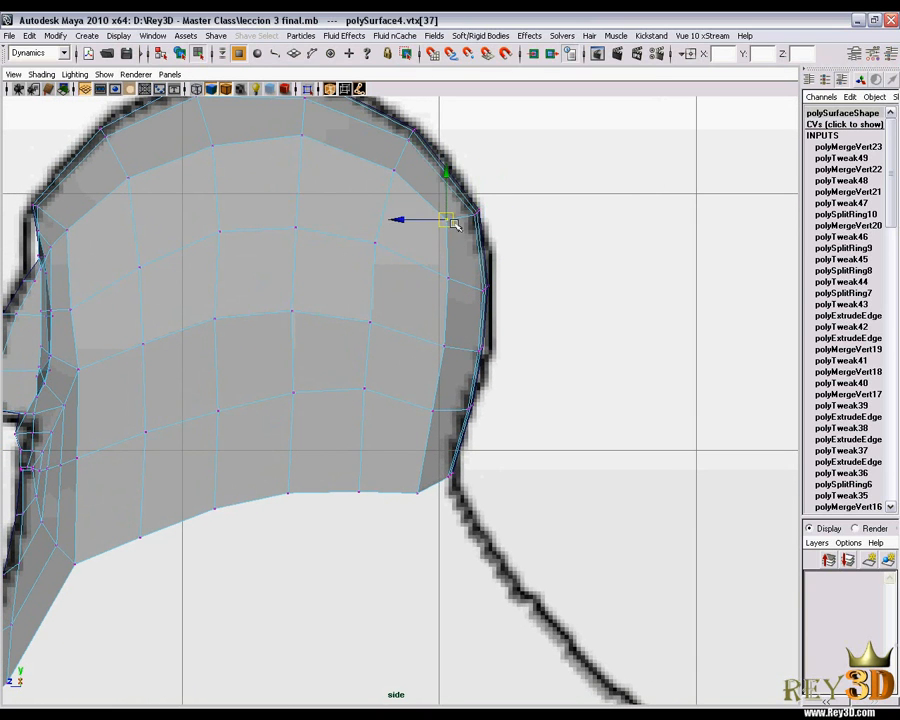
alt+middle_drag(412, 293, 424, 289)
click(386, 237)
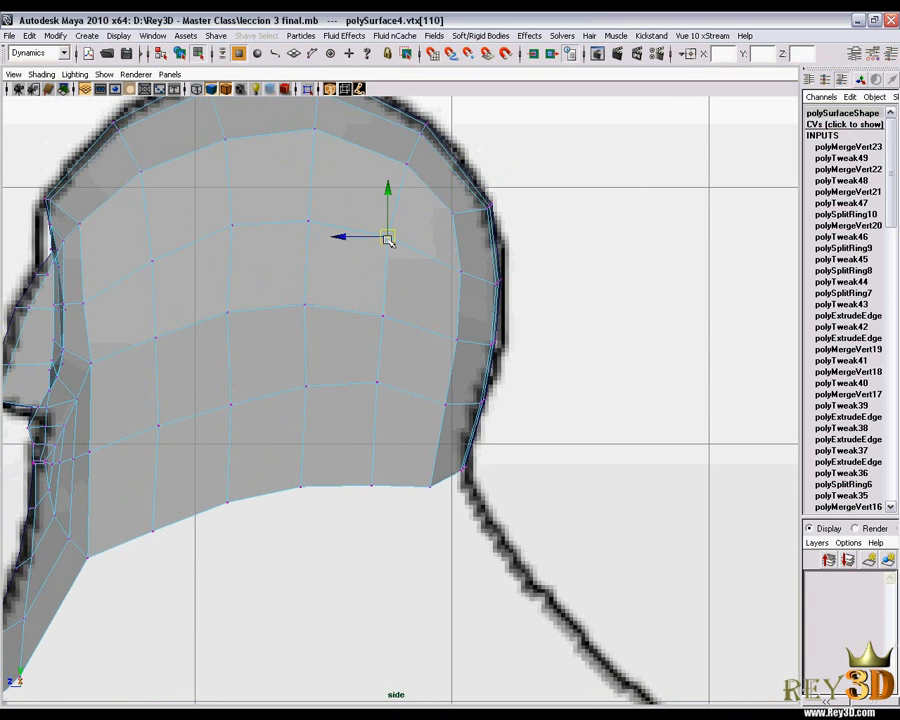
drag(461, 276, 464, 282)
Adjust the middle vertex rows of the back profile to the skull outline, lowering the lower row and its neighbour in the column in front
alt+middle_drag(474, 324, 475, 313)
drag(494, 260, 503, 272)
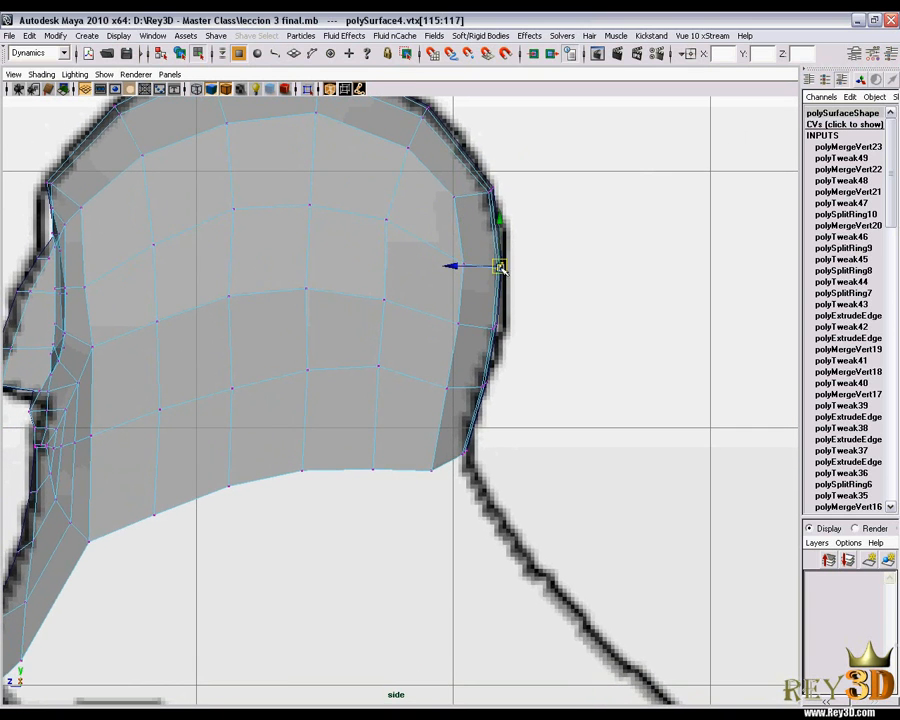
alt+middle_drag(488, 330, 490, 331)
drag(489, 329, 465, 326)
click(461, 329)
Raise the bottom corner vertex beside the nape to the nape's level and refine the lowest interior row near the rear seam
click(446, 389)
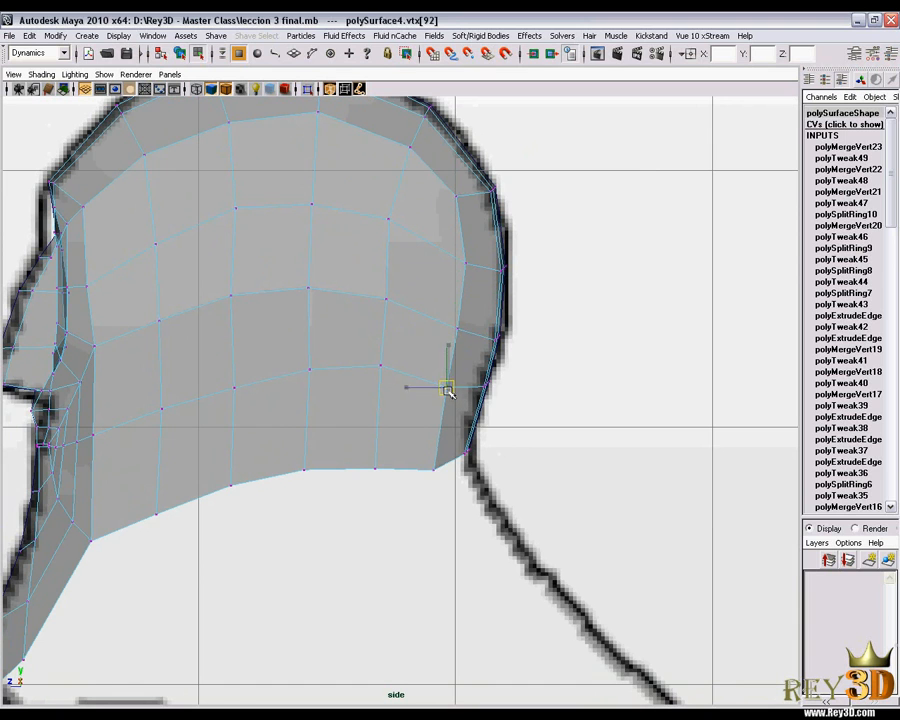
drag(421, 461, 437, 477)
drag(428, 430, 484, 401)
click(442, 389)
click(487, 386)
scroll(478, 398, down, 4)
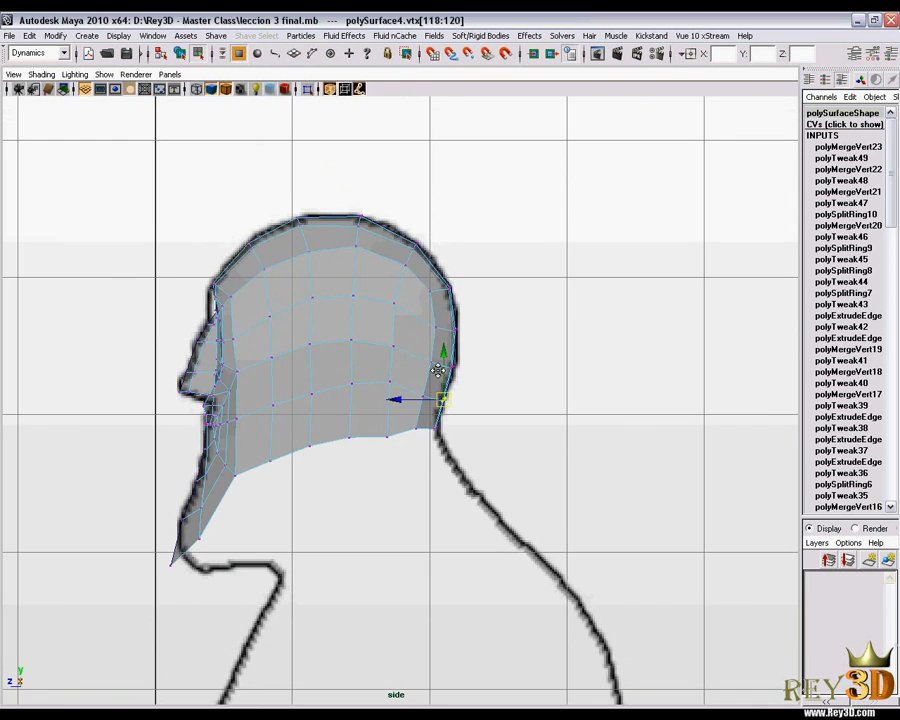
alt+middle_drag(436, 372, 450, 380)
scroll(390, 398, up, 1)
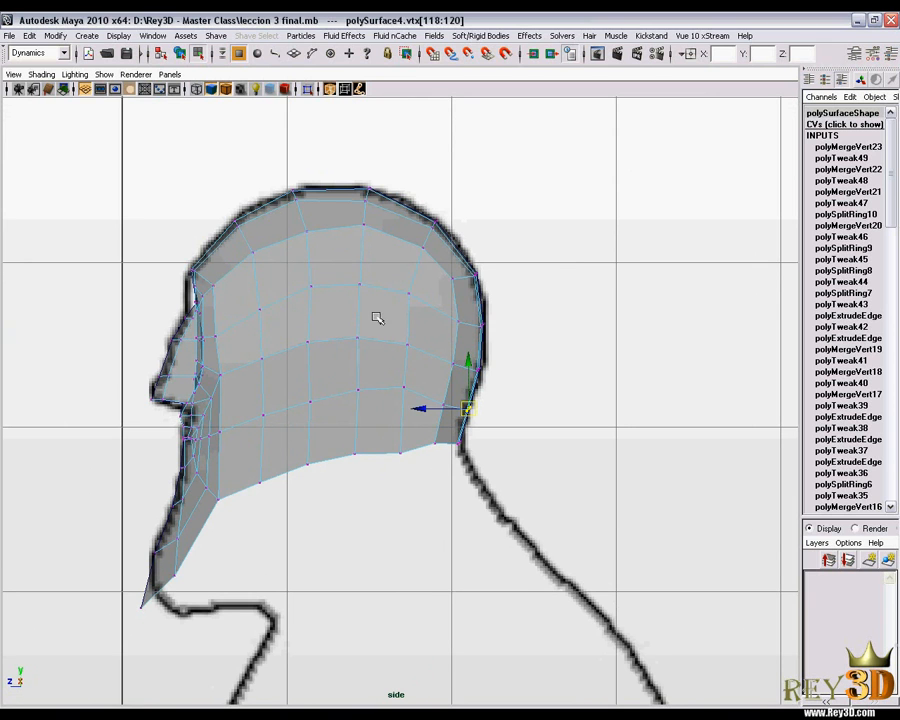
Check the crown vertex and reposition the three interior side vertices in the second column from the rear seam for even spacing
scroll(381, 325, up, 4)
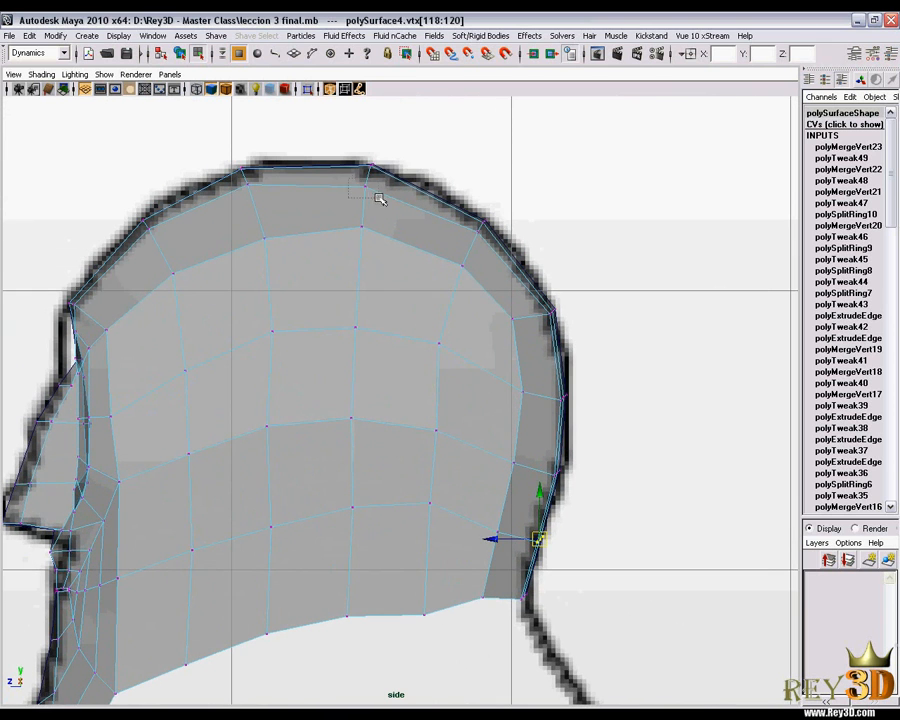
click(362, 185)
scroll(400, 335, down, 1)
alt+middle_drag(408, 431, 418, 343)
scroll(422, 336, up, 1)
scroll(429, 263, up, 1)
click(442, 228)
click(440, 315)
click(443, 228)
drag(446, 229, 454, 234)
click(440, 315)
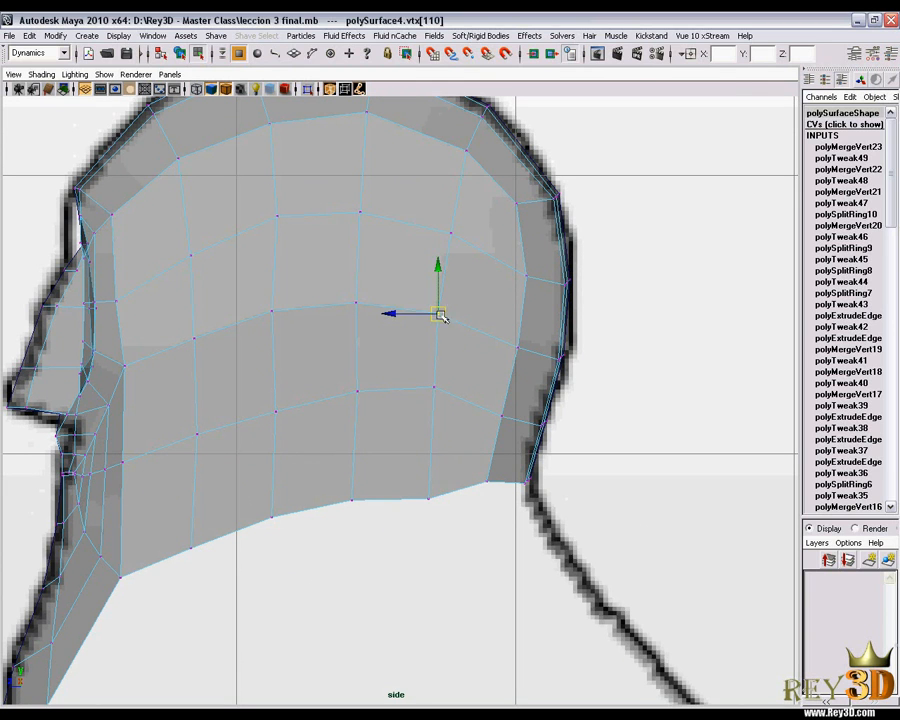
click(437, 389)
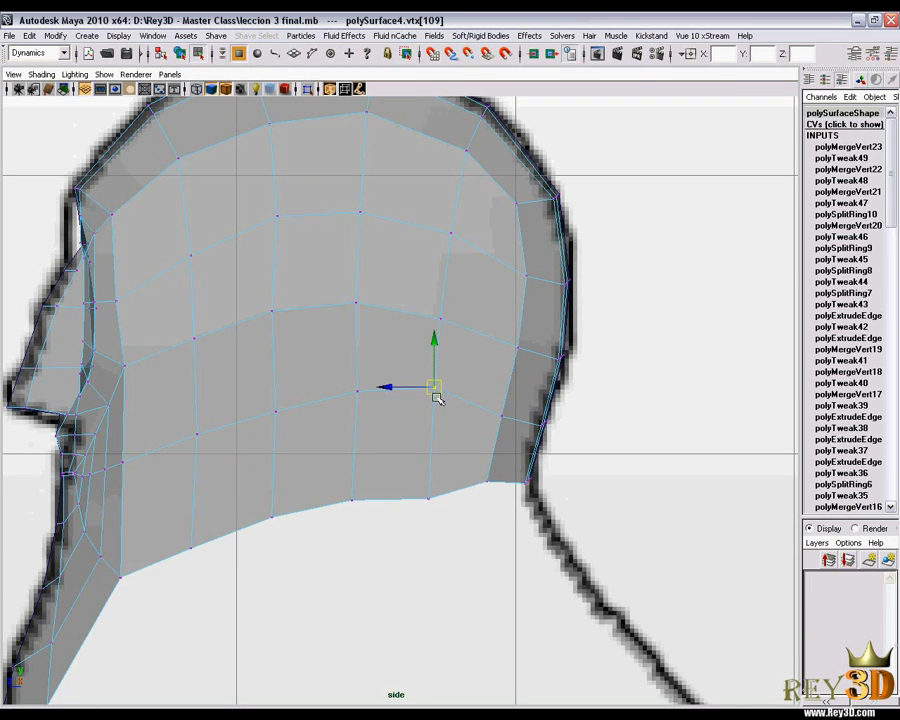
drag(436, 388, 434, 405)
Raise two bottom-edge vertices on the rear half of the head's side to flatten the lower border
alt+middle_drag(420, 482, 431, 480)
click(442, 499)
drag(440, 498, 440, 483)
click(363, 498)
drag(363, 498, 367, 486)
alt+middle_drag(413, 484, 431, 453)
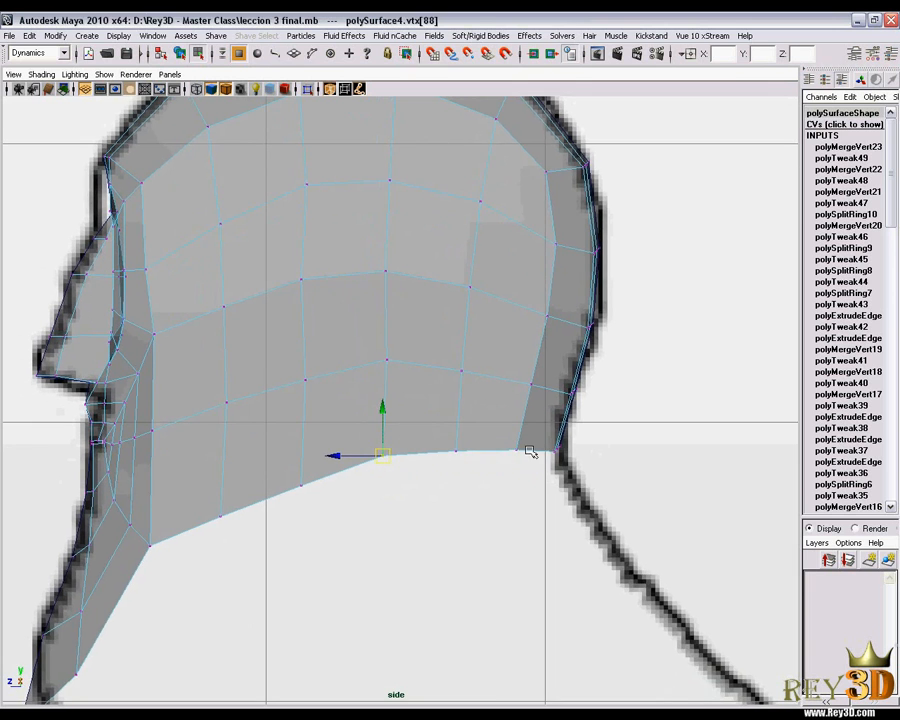
Fine-tune the interior vertices in the two middle columns on the side of the head
alt+middle_drag(182, 580, 200, 504)
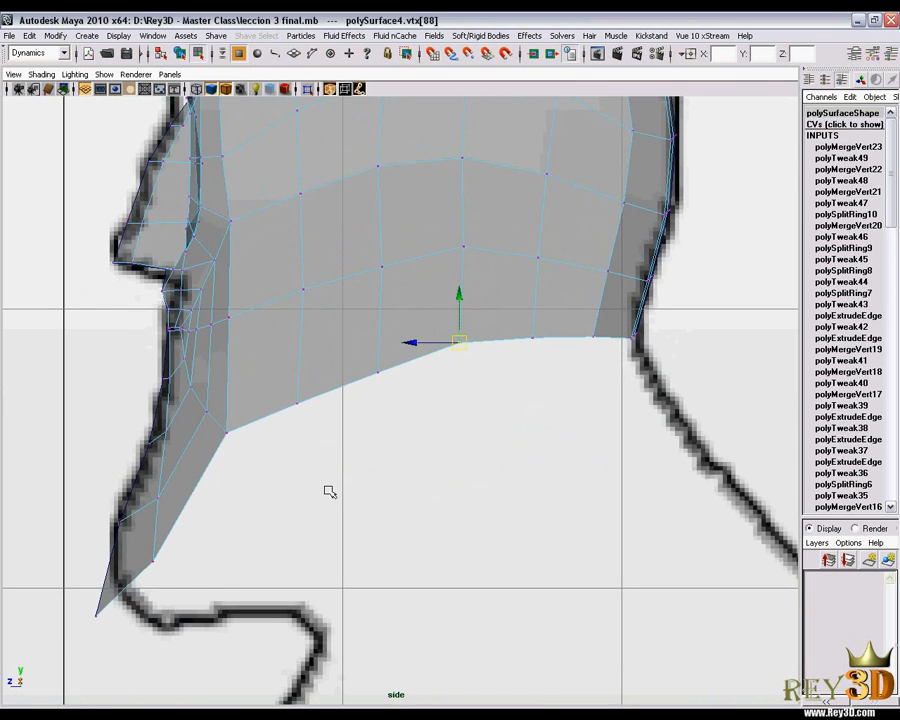
alt+middle_drag(444, 397, 422, 430)
scroll(430, 468, down, 5)
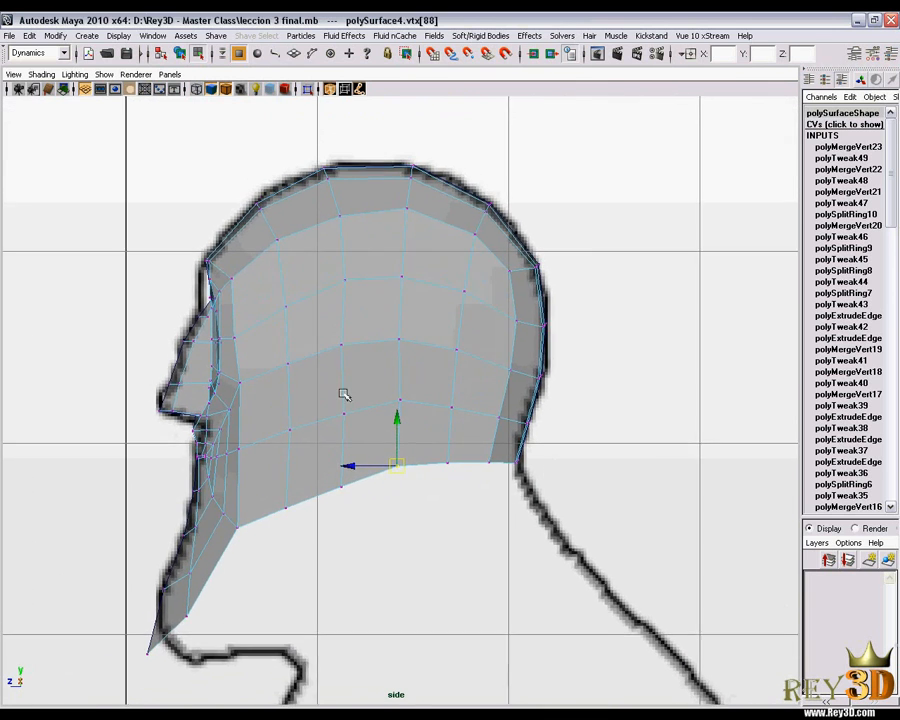
scroll(391, 396, up, 2)
click(398, 402)
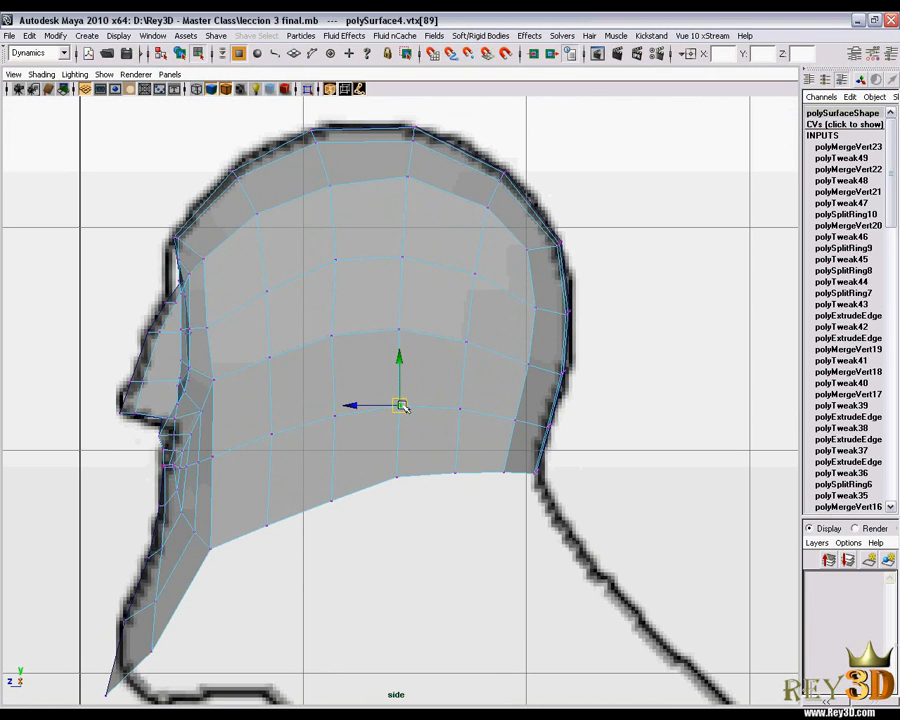
click(333, 337)
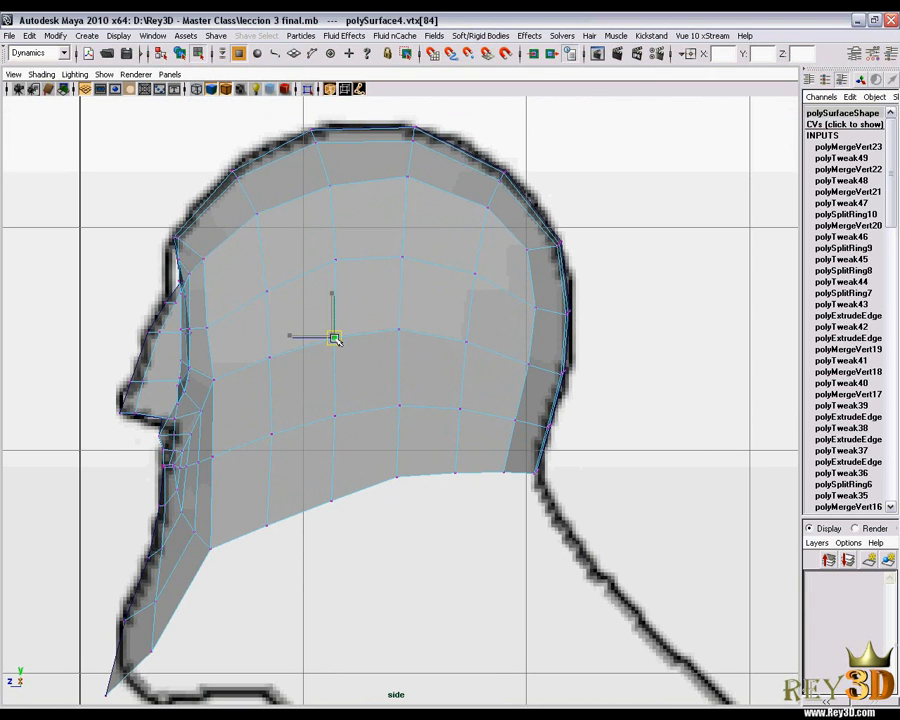
click(399, 327)
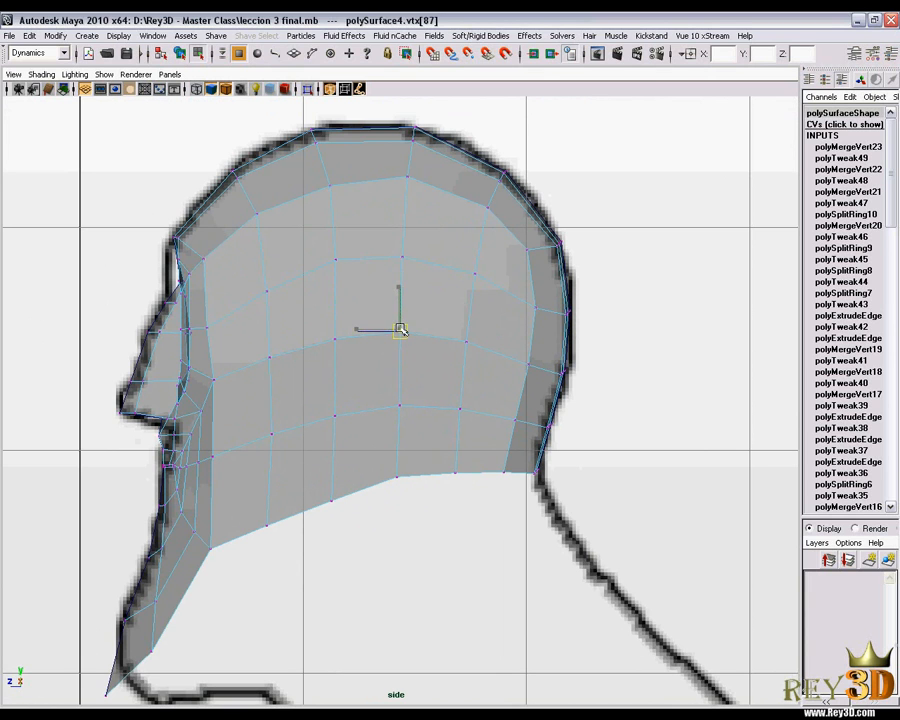
Nudge the upper interior vertex in front of the rear seam and clear the selection
alt+middle_drag(400, 330, 415, 282)
scroll(443, 284, down, 2)
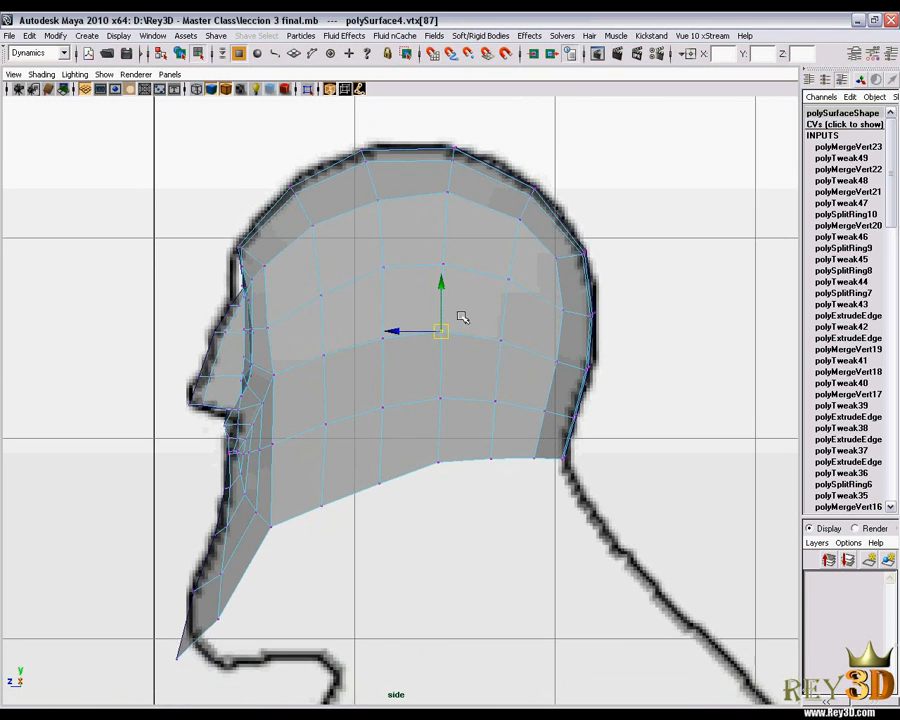
alt+right_drag(473, 284, 530, 305)
alt+middle_drag(528, 292, 499, 276)
alt+right_drag(499, 276, 562, 260)
click(553, 220)
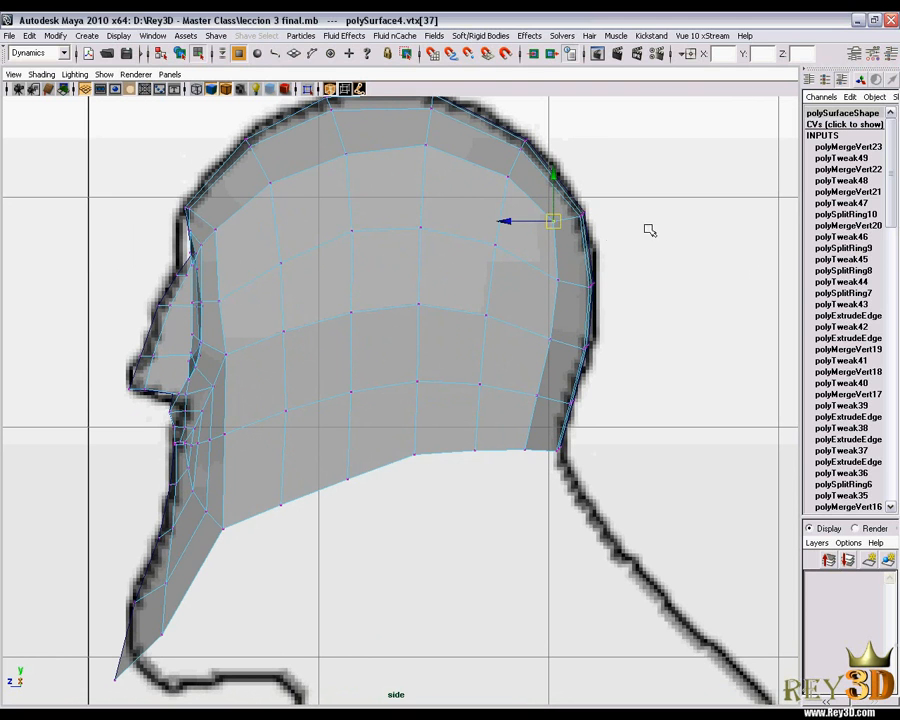
click(596, 322)
alt+right_drag(566, 316, 550, 322)
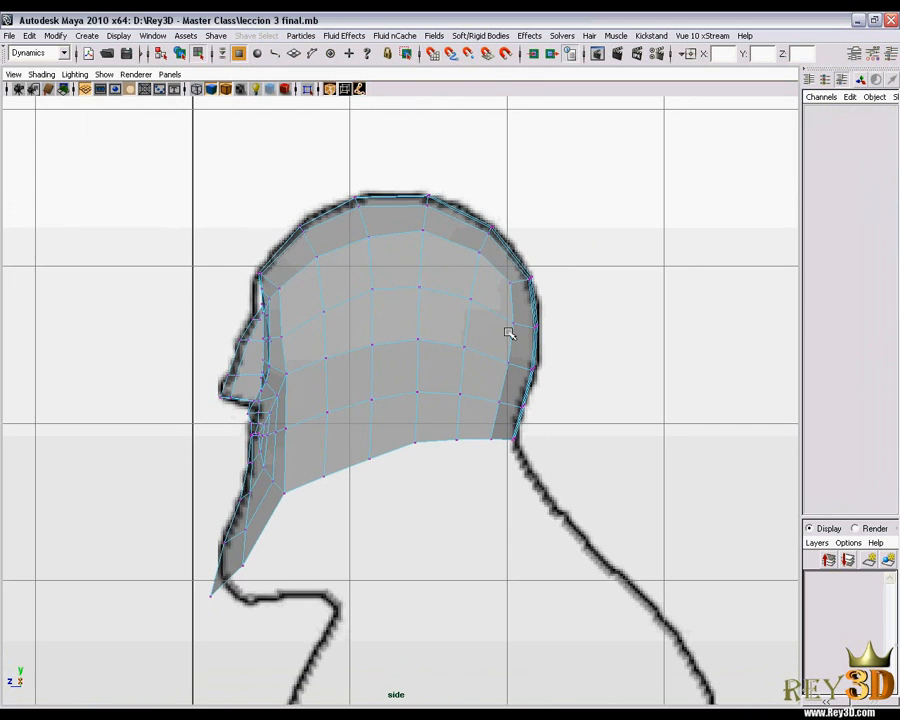
Examine the skull's vertex layout in the side, perspective and front views
alt+right_drag(432, 302, 486, 318)
alt+middle_drag(486, 318, 466, 318)
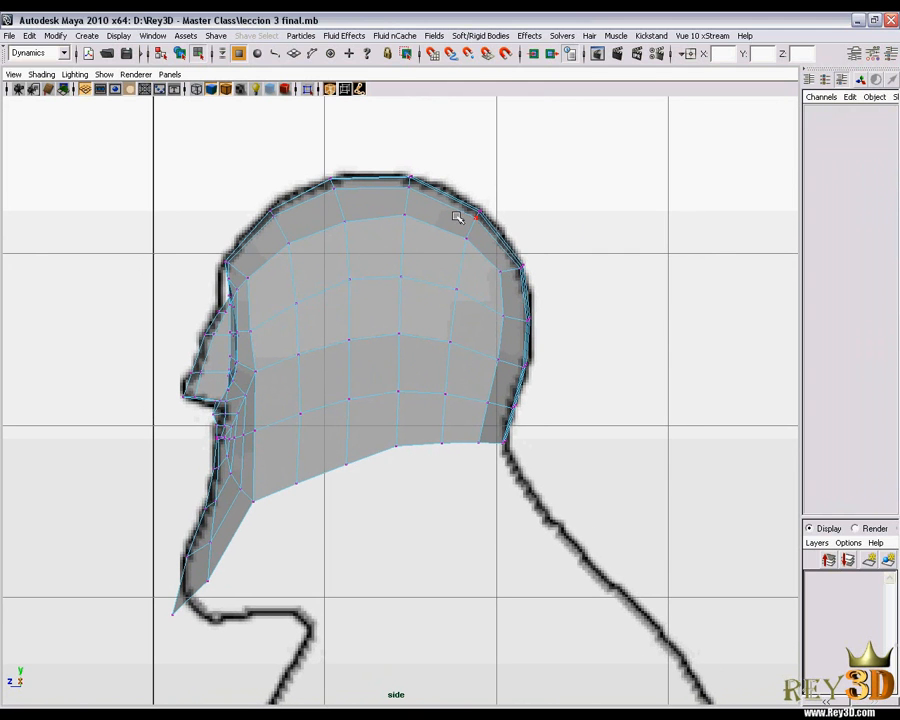
scroll(430, 440, up, 1)
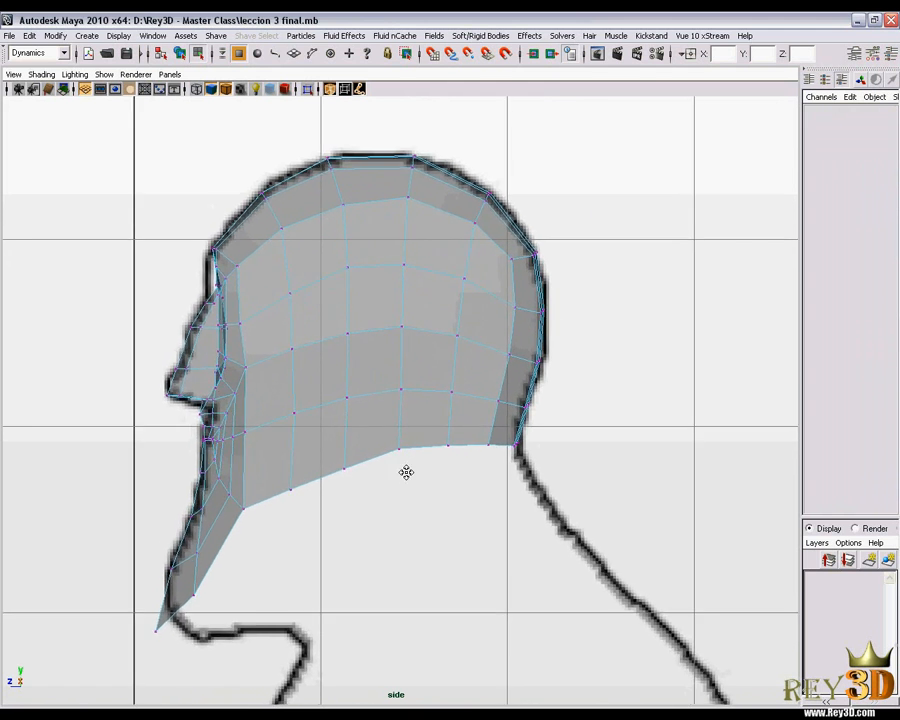
alt+middle_drag(284, 560, 404, 392)
scroll(415, 378, up, 1)
scroll(592, 158, down, 2)
alt+middle_drag(603, 176, 480, 323)
scroll(546, 300, down, 1)
alt+right_drag(448, 362, 479, 334)
alt+middle_drag(479, 334, 496, 331)
key(space)
drag(474, 315, 478, 288)
alt+drag(459, 360, 480, 340)
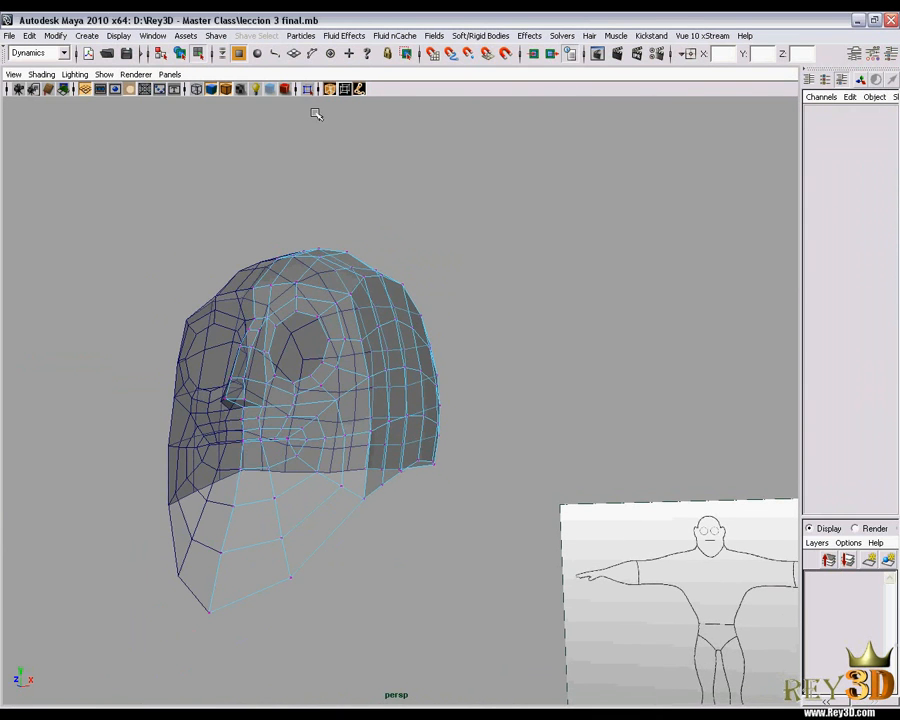
alt+drag(450, 300, 519, 371)
key(space)
drag(466, 321, 474, 345)
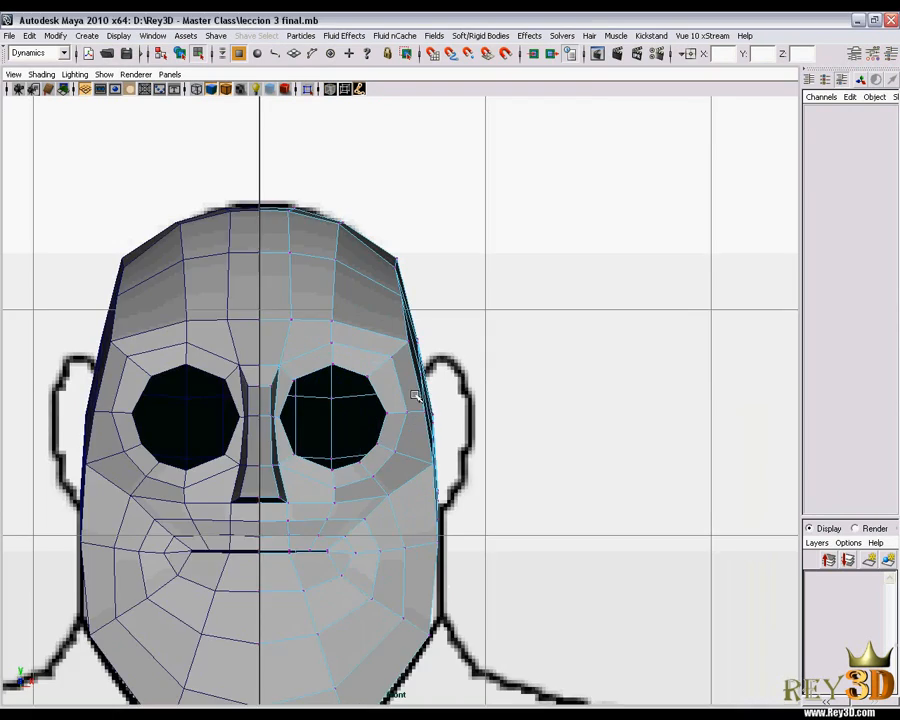
Select the vertices on the outer edge of the face beside the eye in the front view
right_drag(396, 332, 364, 331)
alt+middle_drag(386, 398, 394, 328)
alt+right_drag(394, 328, 446, 404)
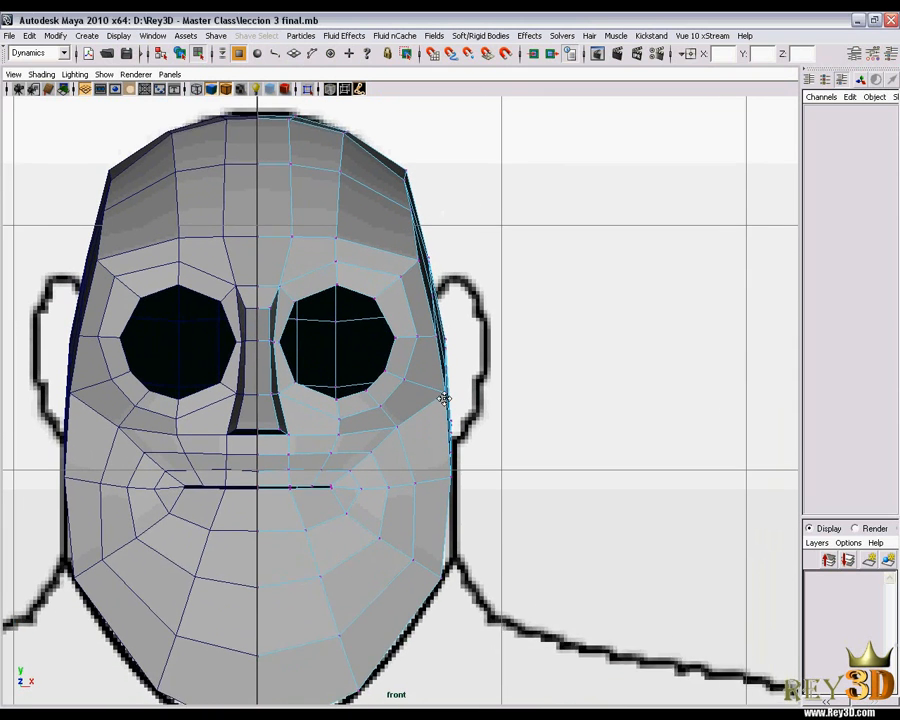
alt+middle_drag(446, 404, 447, 362)
alt+right_drag(447, 362, 465, 396)
click(440, 288)
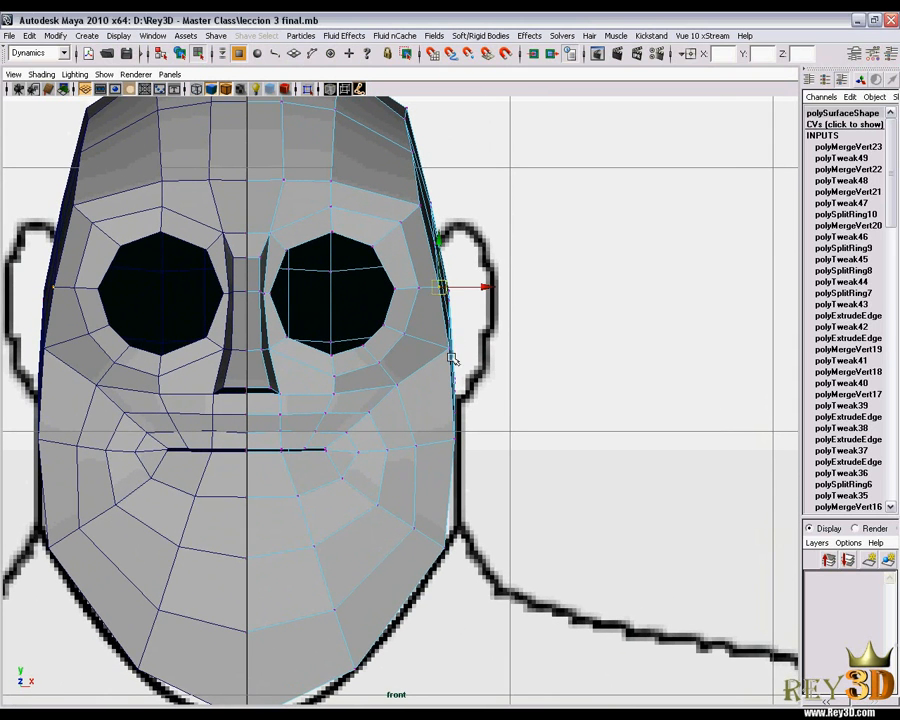
Arrange the front and perspective views side by side, with X-ray off in the front view and the channel box hidden
key(space)
key(space)
key(space)
drag(227, 401, 224, 422)
key(space)
drag(614, 376, 621, 352)
alt+middle_drag(214, 426, 238, 434)
alt+right_drag(238, 434, 255, 437)
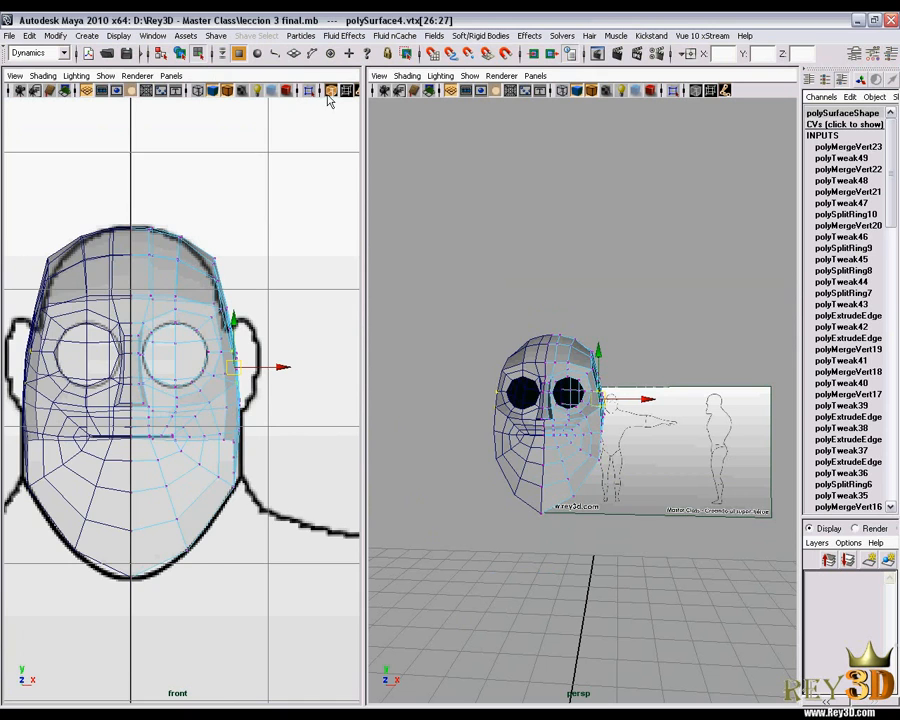
click(330, 91)
alt+right_drag(273, 299, 345, 296)
drag(362, 307, 388, 308)
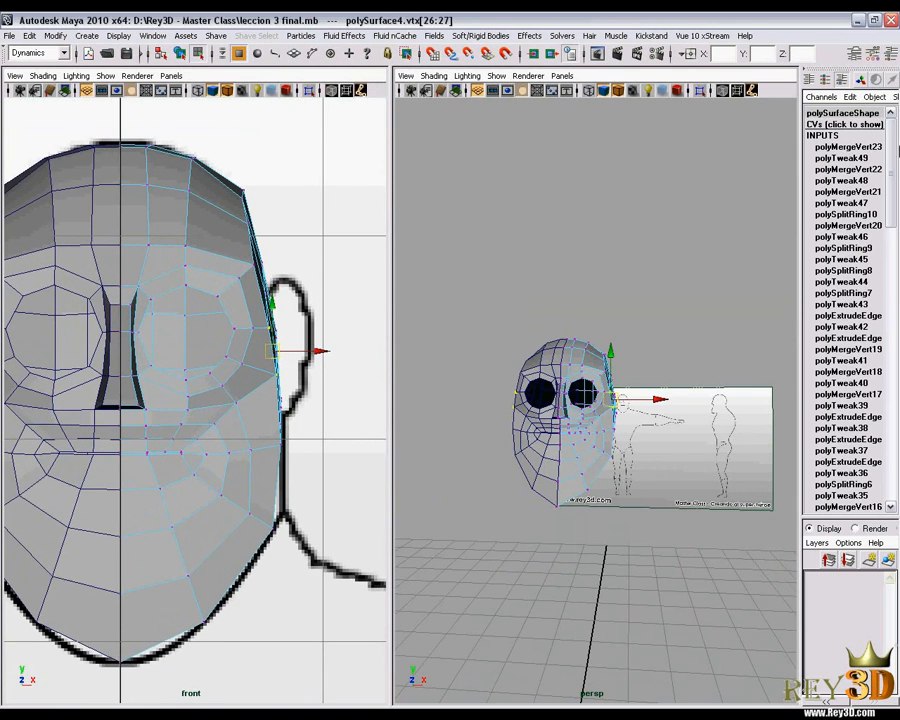
click(890, 58)
Extend the vertex selection to the whole column between the face and the side of the head, from brow to jaw
alt+drag(735, 420, 655, 430)
alt+right_drag(655, 430, 697, 445)
alt+drag(697, 445, 659, 389)
alt+right_drag(659, 389, 685, 439)
alt+drag(690, 412, 759, 311)
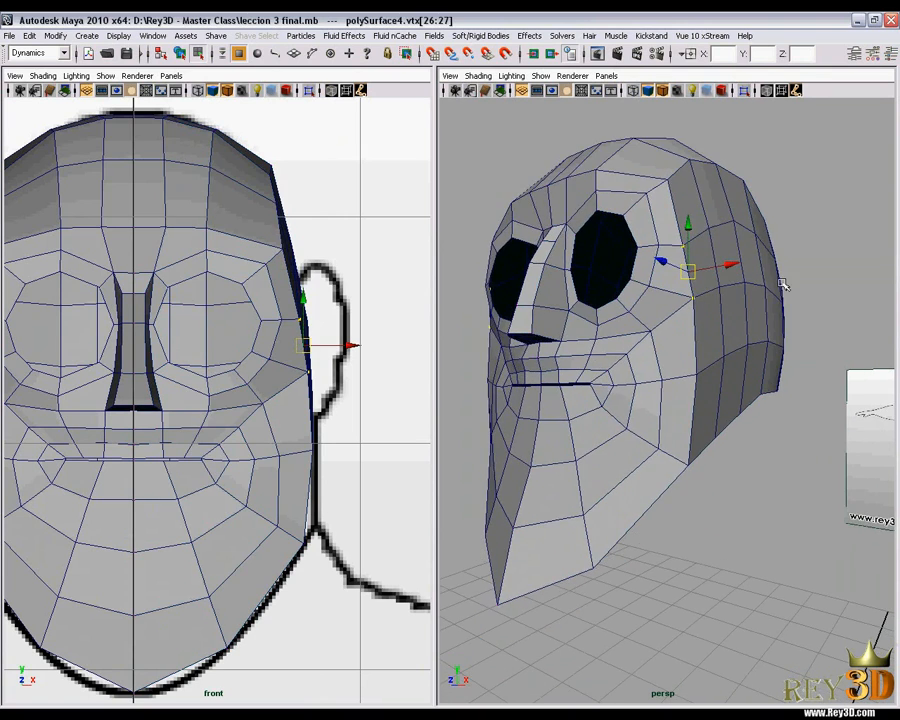
alt+right_drag(843, 242, 707, 263)
alt+drag(746, 295, 771, 306)
alt+drag(810, 408, 719, 335)
right_drag(719, 335, 694, 369)
shift+click(698, 430)
alt+drag(704, 342, 698, 302)
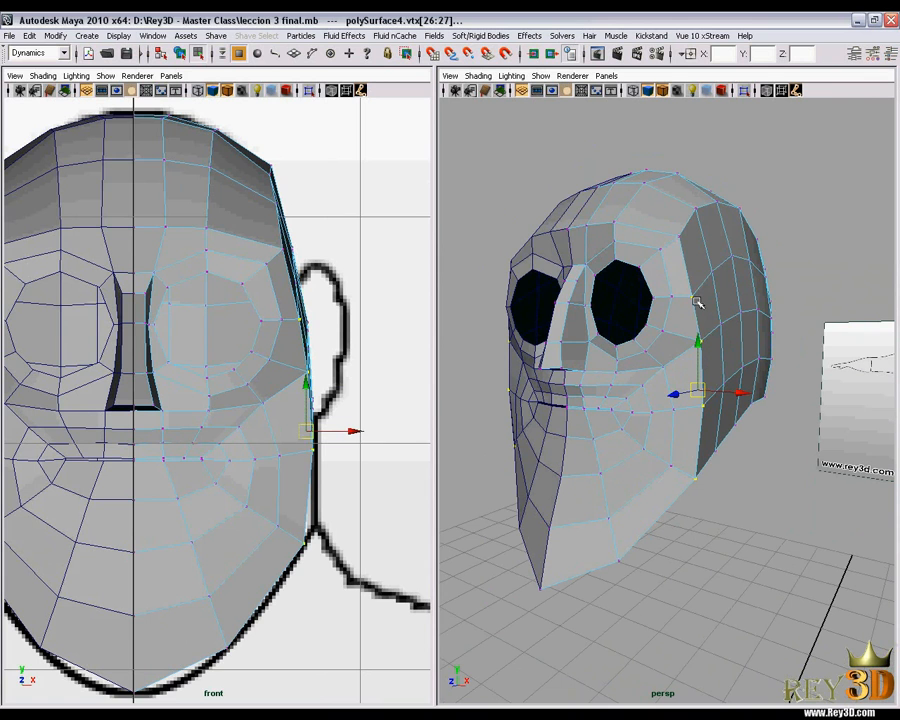
shift+click(681, 238)
Move the selected column slightly inward toward the face's centre in the front view
alt+middle_drag(318, 326, 318, 341)
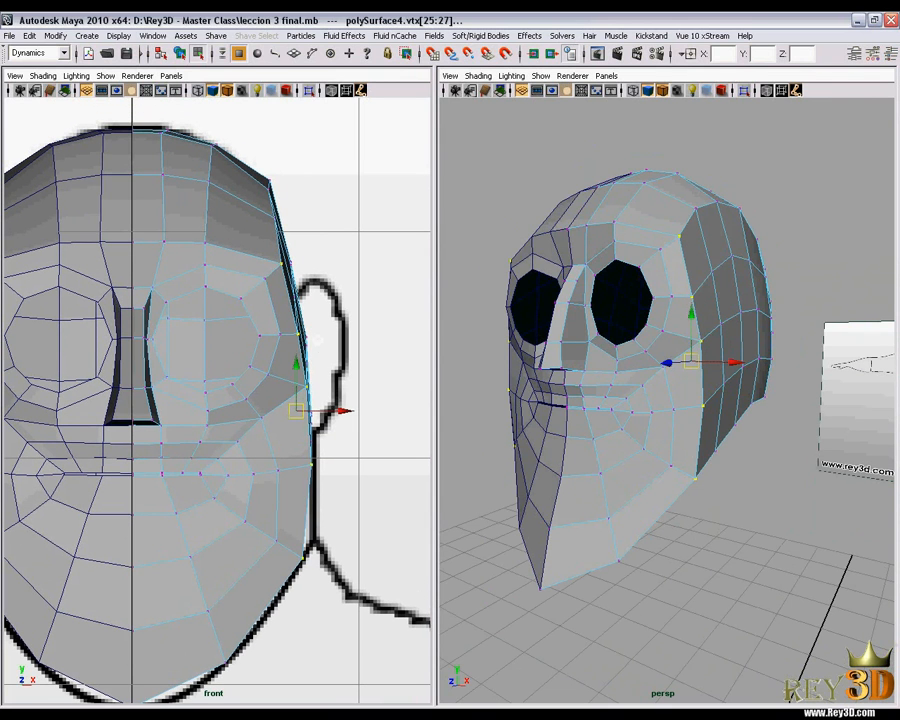
drag(343, 411, 340, 411)
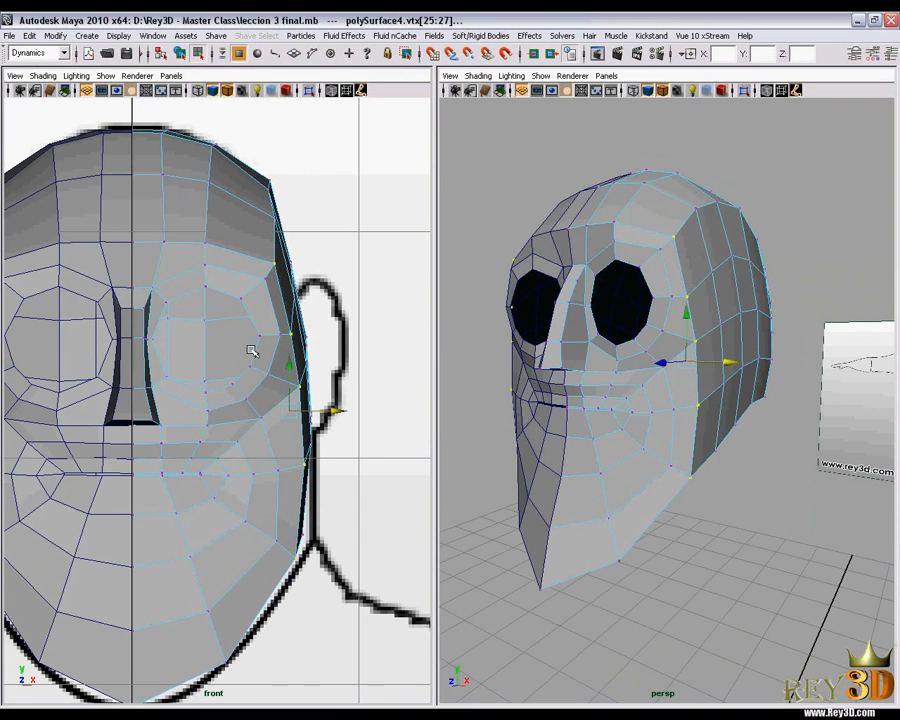
alt+middle_drag(278, 359, 293, 358)
Replace the front view with the side view and move the selected vertex column slightly toward the back of the head
key(space)
drag(255, 343, 293, 342)
alt+right_drag(210, 342, 250, 383)
alt+middle_drag(226, 380, 212, 413)
drag(161, 405, 167, 403)
alt+right_drag(192, 362, 216, 382)
alt+middle_drag(216, 382, 228, 378)
Shift the temple, cheek and jaw-corner vertices of the face-side column slightly backward one at a time in the side view
click(216, 334)
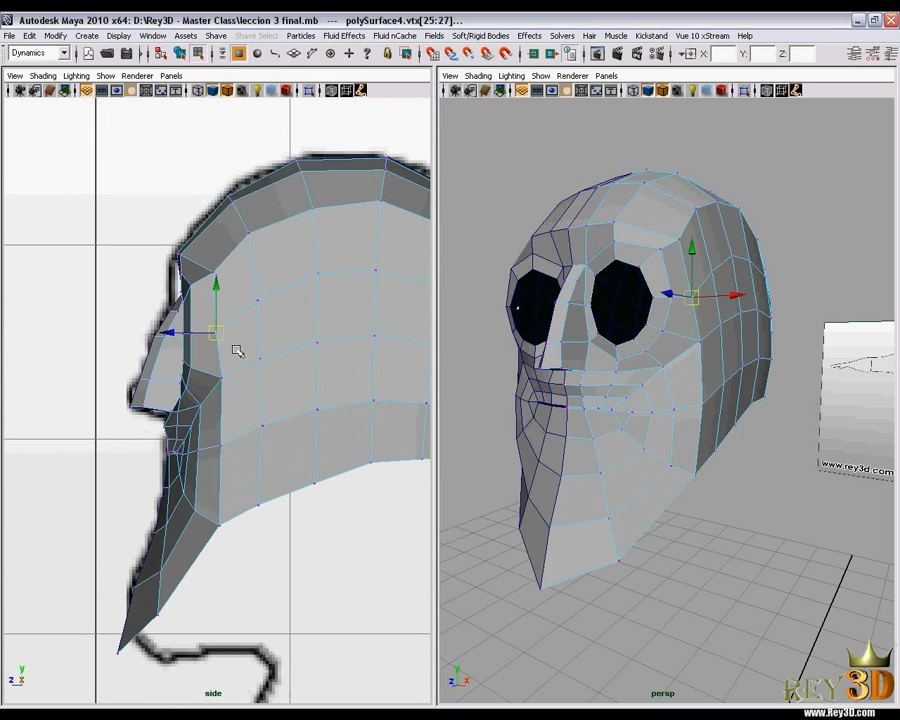
click(223, 376)
click(223, 446)
drag(225, 447, 226, 447)
click(220, 525)
drag(220, 525, 221, 526)
Refine the cheek and temple vertices of that column and move its brow vertex slightly forward and up
click(225, 446)
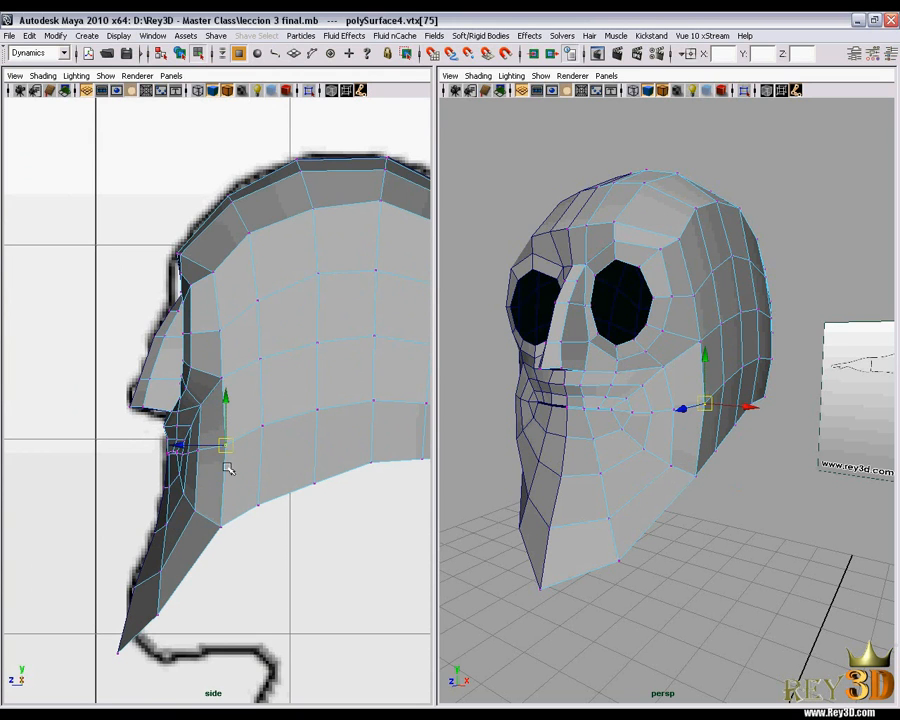
click(225, 381)
click(224, 326)
click(210, 265)
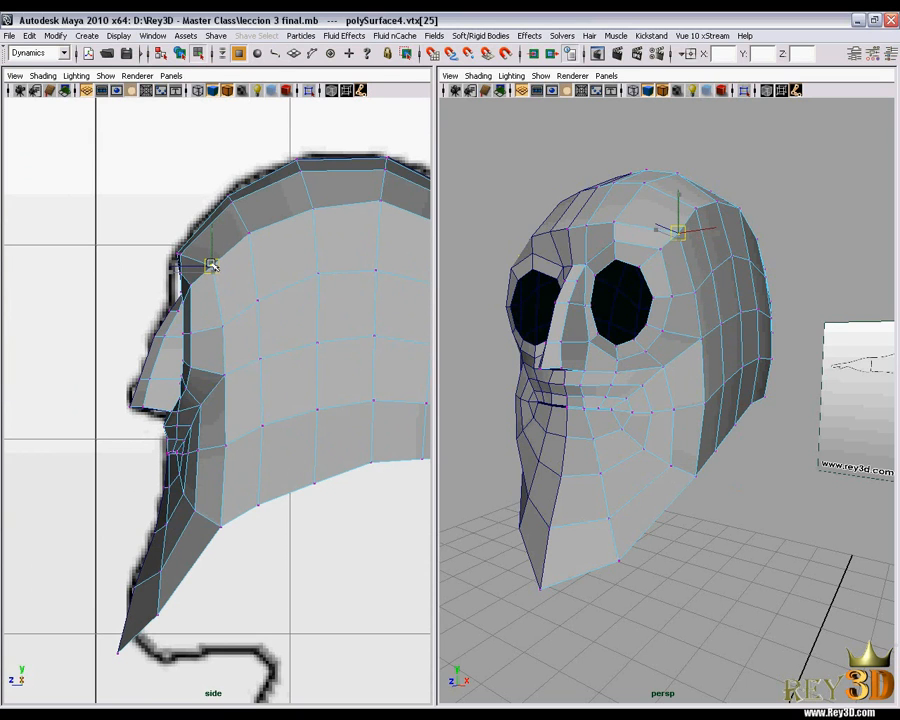
drag(210, 265, 208, 264)
Select the three vertices around the outer side of the eye and move them slightly backward in the side view
alt+drag(614, 283, 650, 350)
alt+drag(590, 330, 727, 325)
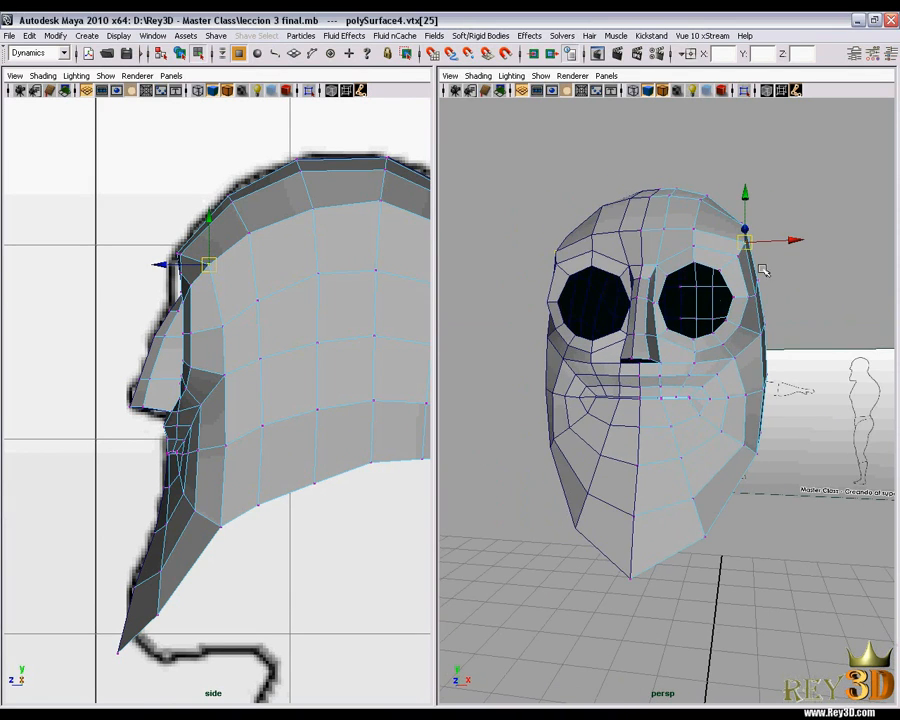
alt+drag(742, 360, 660, 360)
alt+drag(707, 338, 763, 315)
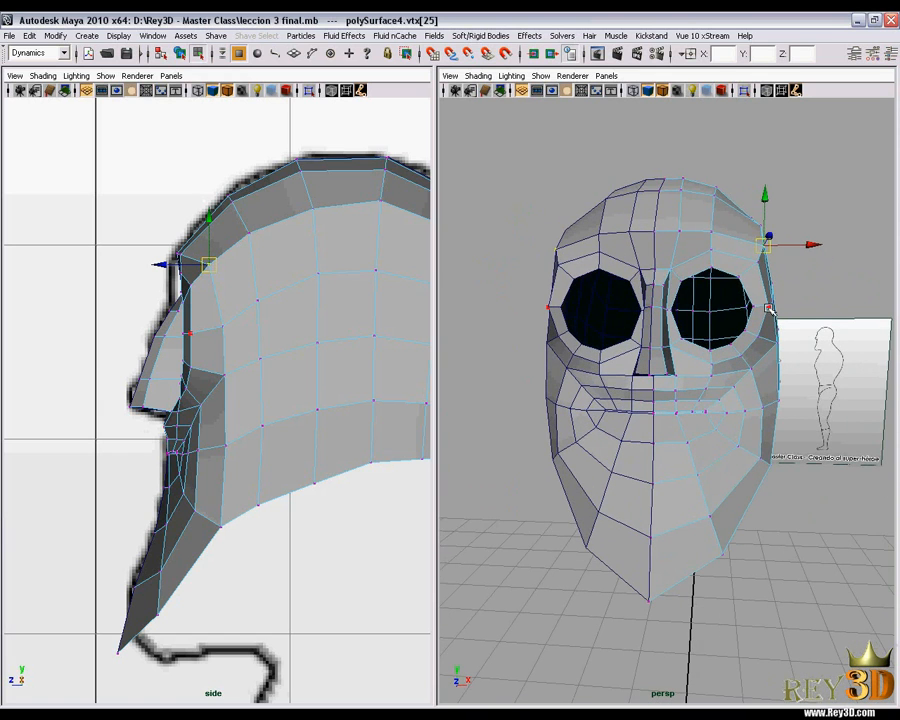
click(769, 309)
alt+middle_drag(236, 362, 266, 373)
alt+drag(783, 312, 596, 206)
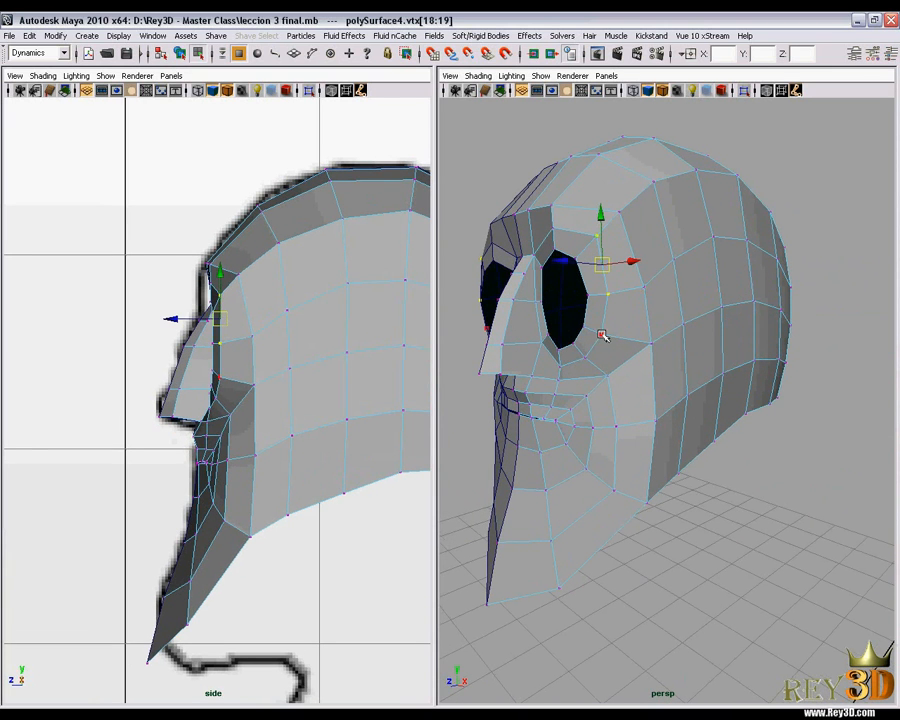
shift+click(603, 336)
alt+middle_drag(223, 354, 235, 356)
scroll(235, 356, up, 1)
drag(188, 331, 238, 328)
Adjust the vertex at the outer end of the brow above the eye in the side view
alt+right_drag(119, 273, 143, 273)
click(231, 266)
click(241, 267)
drag(241, 268, 241, 270)
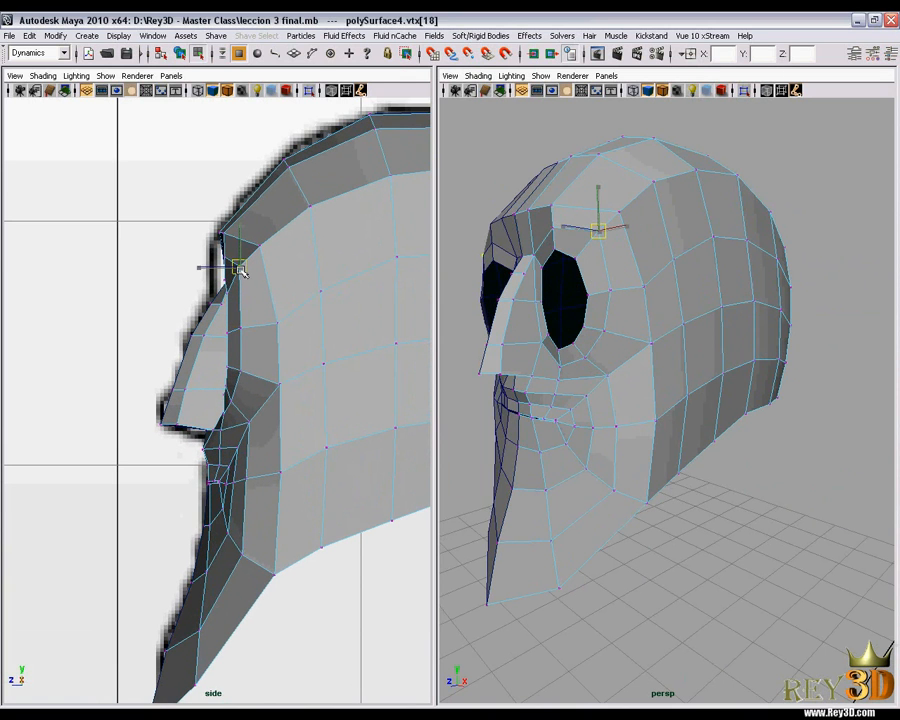
Move the vertex beside the eye's outer edge slightly backward and raise the temple vertex behind it in the side view
alt+middle_drag(241, 334, 224, 334)
click(227, 329)
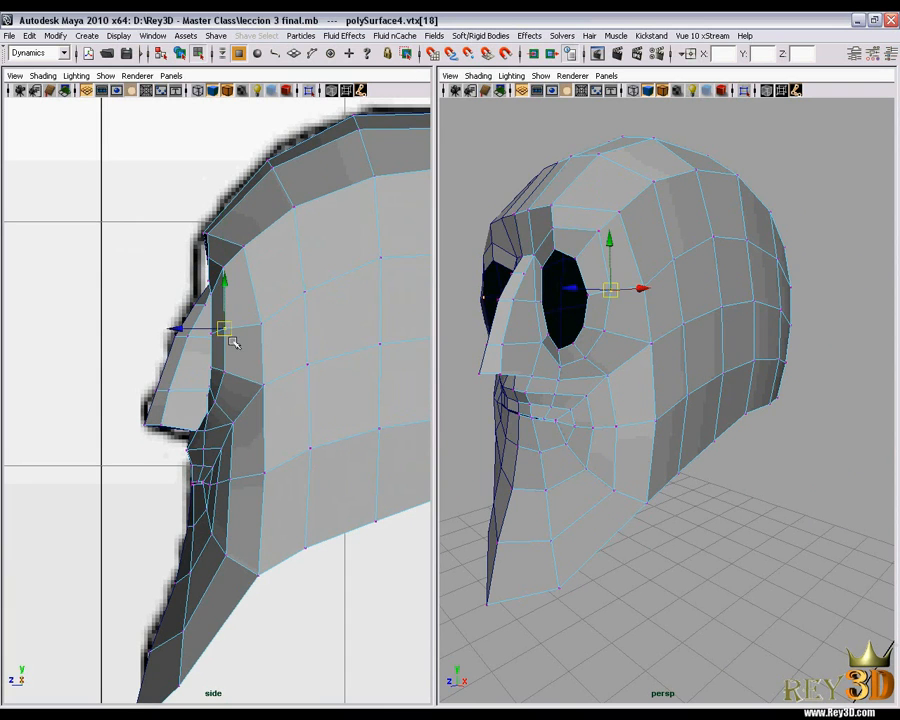
drag(229, 328, 233, 327)
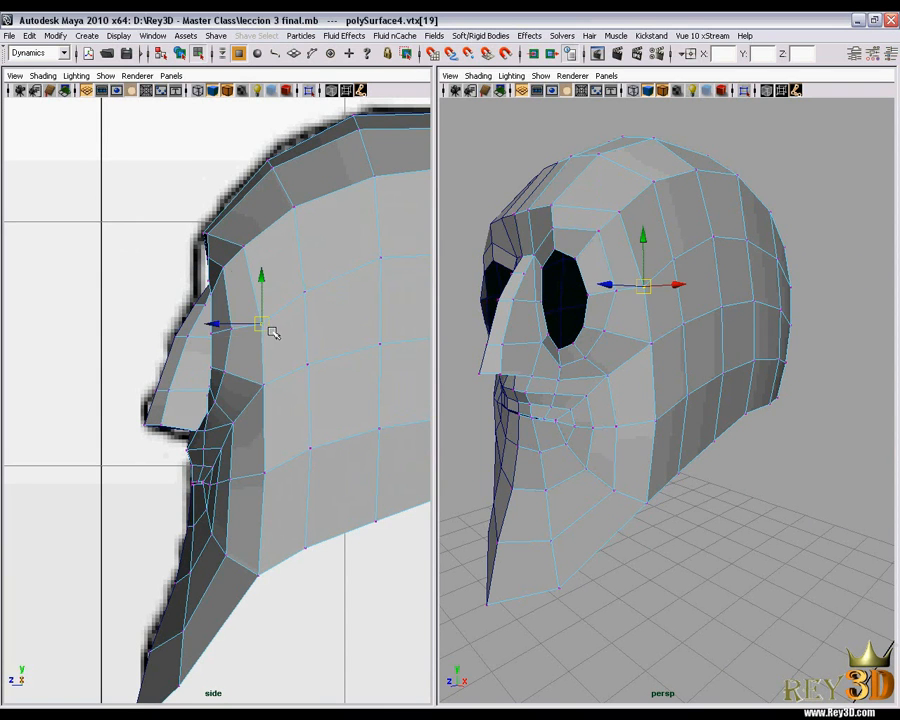
click(263, 312)
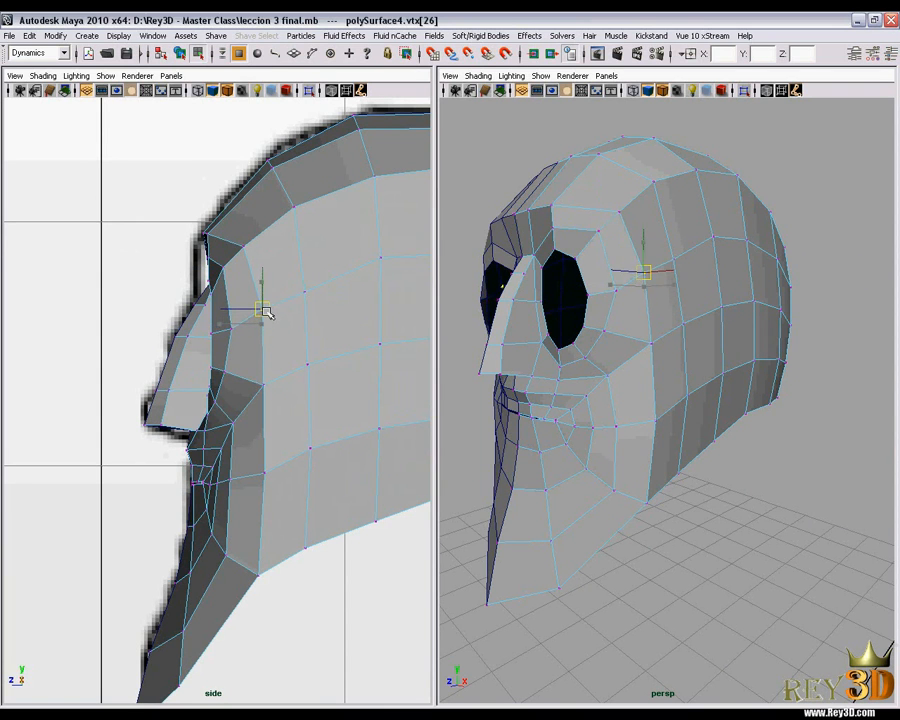
scroll(263, 312, down, 4)
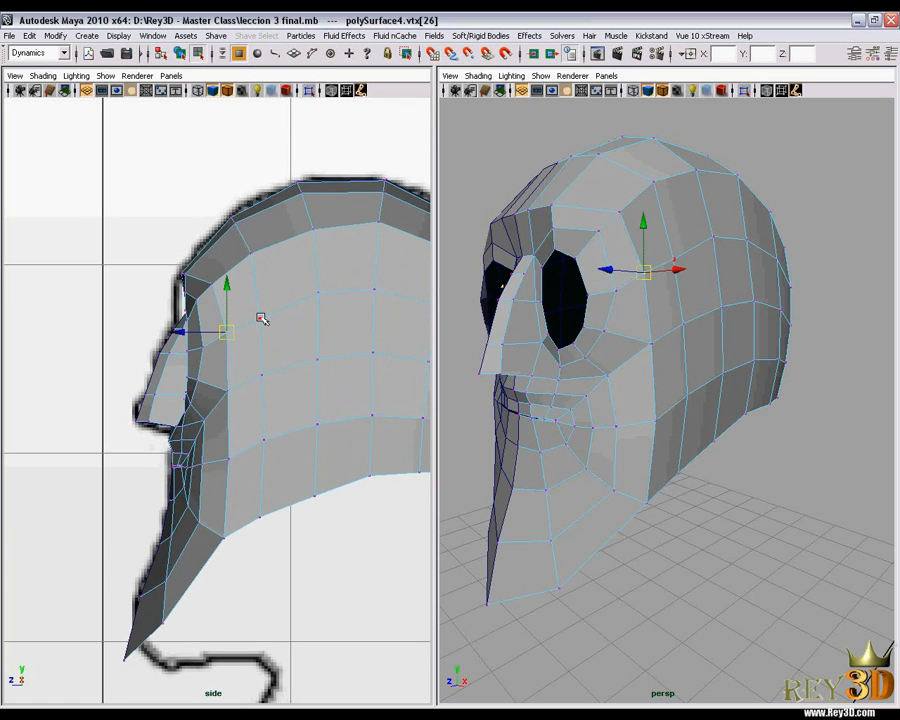
Shift the head-side vertex just behind the cheekbone slightly backward in the side view
click(261, 317)
alt+middle_drag(277, 309, 287, 345)
click(366, 316)
alt+middle_drag(265, 332, 327, 317)
alt+middle_drag(199, 313, 218, 312)
alt+right_drag(218, 312, 223, 311)
alt+middle_drag(213, 321, 235, 323)
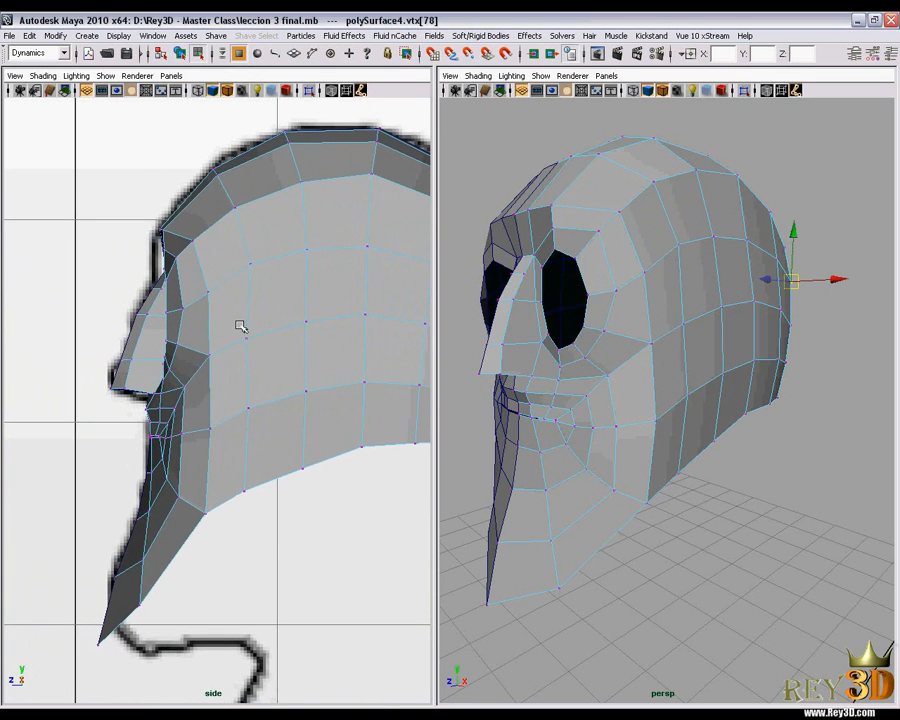
click(246, 337)
drag(252, 335, 253, 336)
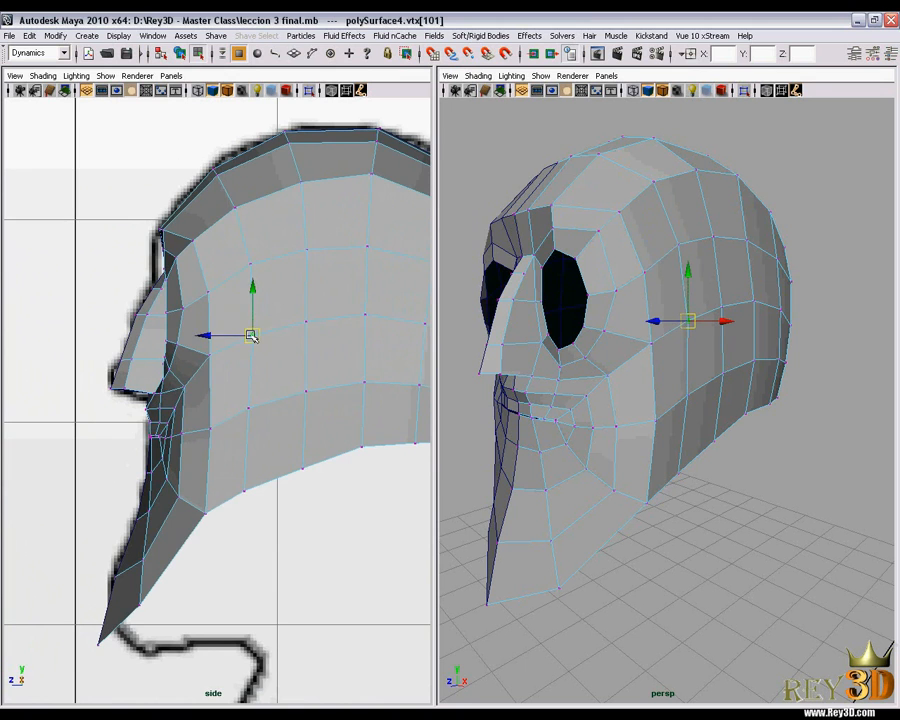
Raise the vertex beside the eye's outer edge and the temple vertex behind it a little more in the side view
alt+right_drag(196, 332, 209, 334)
alt+middle_drag(209, 334, 229, 342)
alt+right_drag(229, 342, 236, 340)
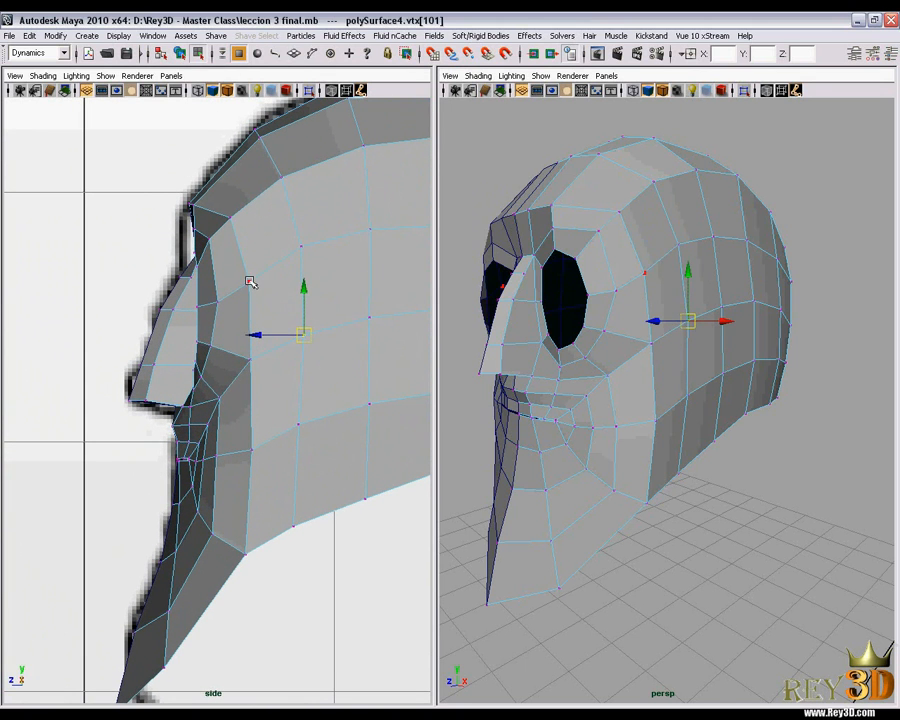
click(250, 280)
click(220, 293)
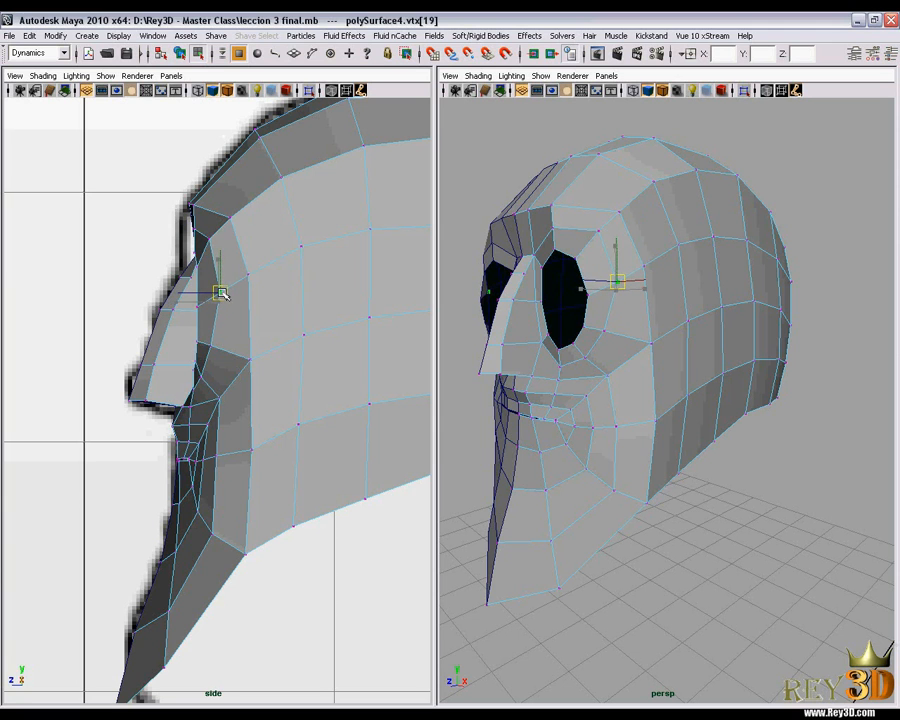
click(250, 271)
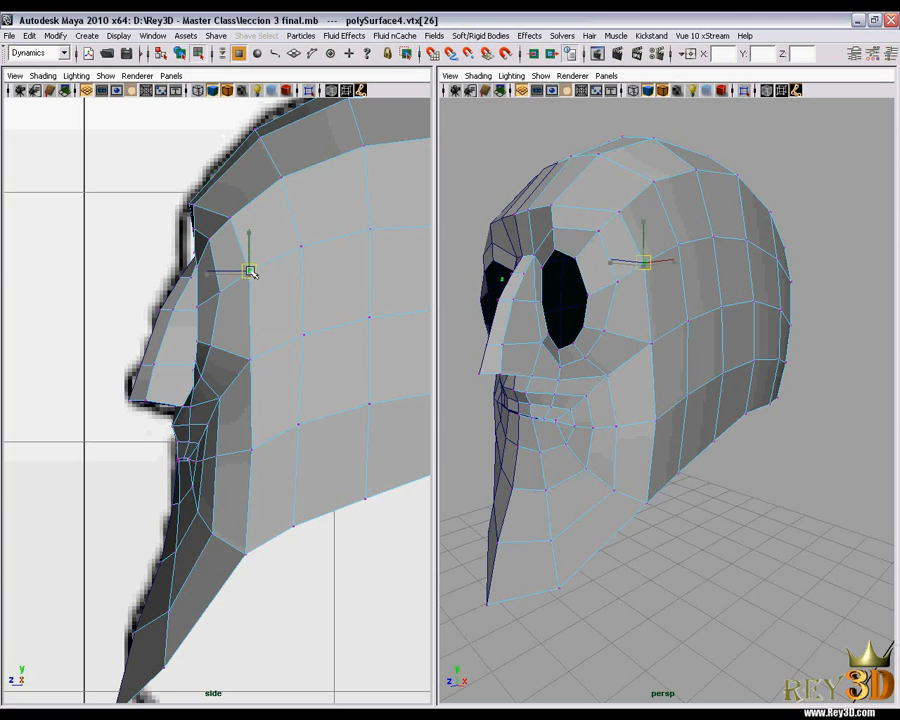
scroll(258, 292, down, 4)
scroll(268, 292, up, 3)
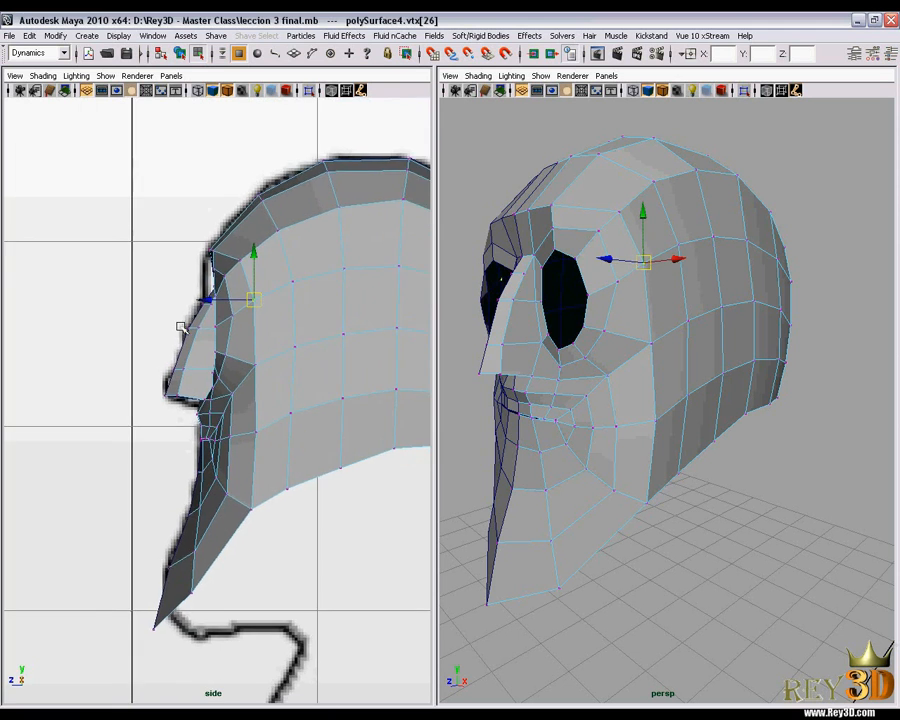
Move the cheekbone vertex below the eye slightly backward in the side view and slightly outward in the perspective view
click(228, 348)
scroll(248, 342, down, 3)
scroll(280, 352, up, 3)
scroll(357, 348, down, 2)
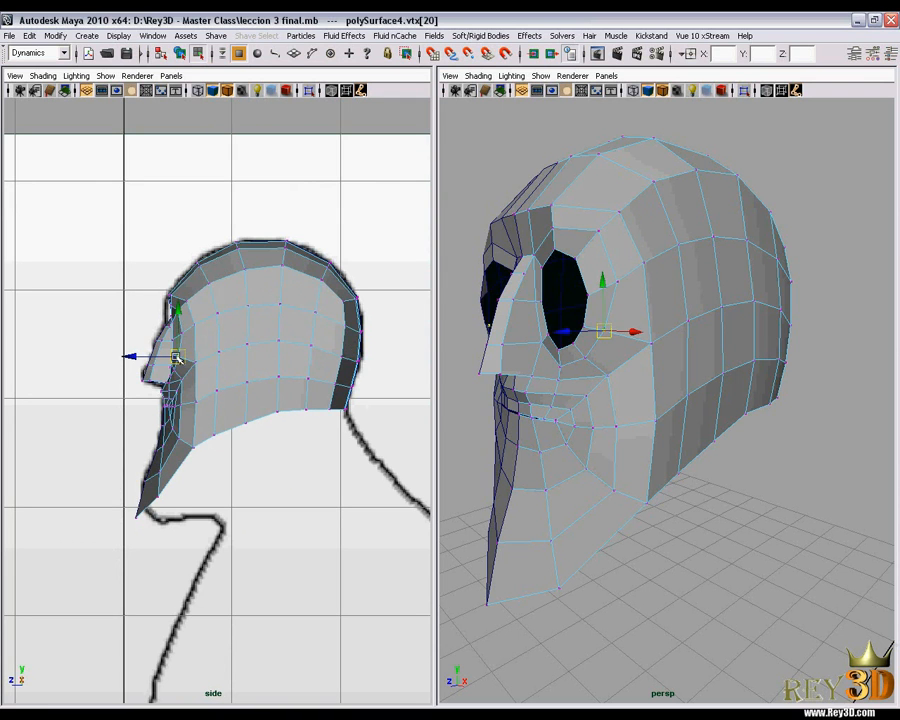
scroll(287, 363, up, 5)
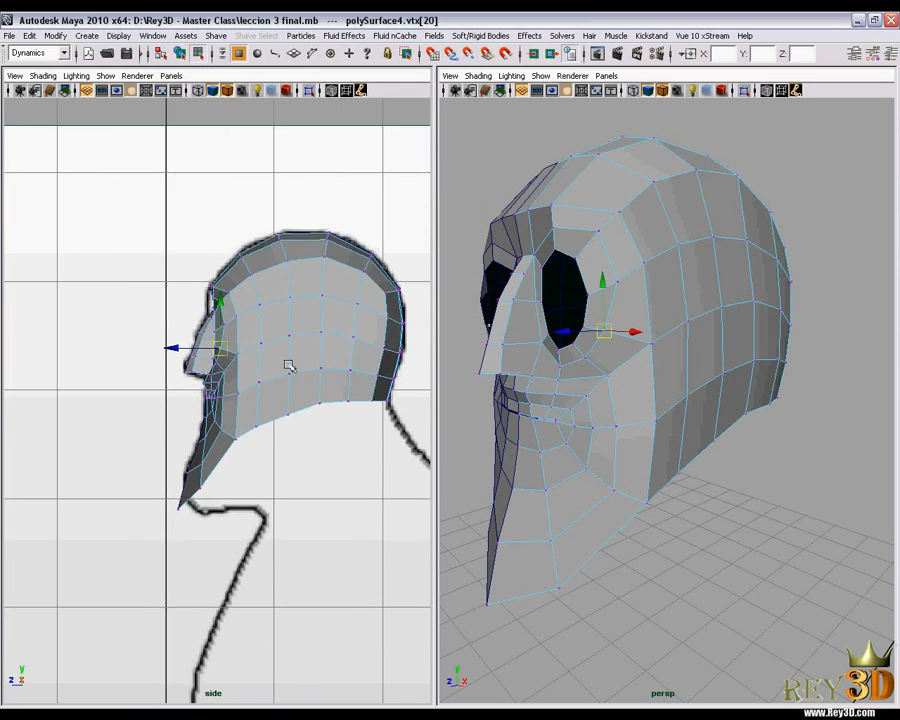
drag(199, 292, 208, 293)
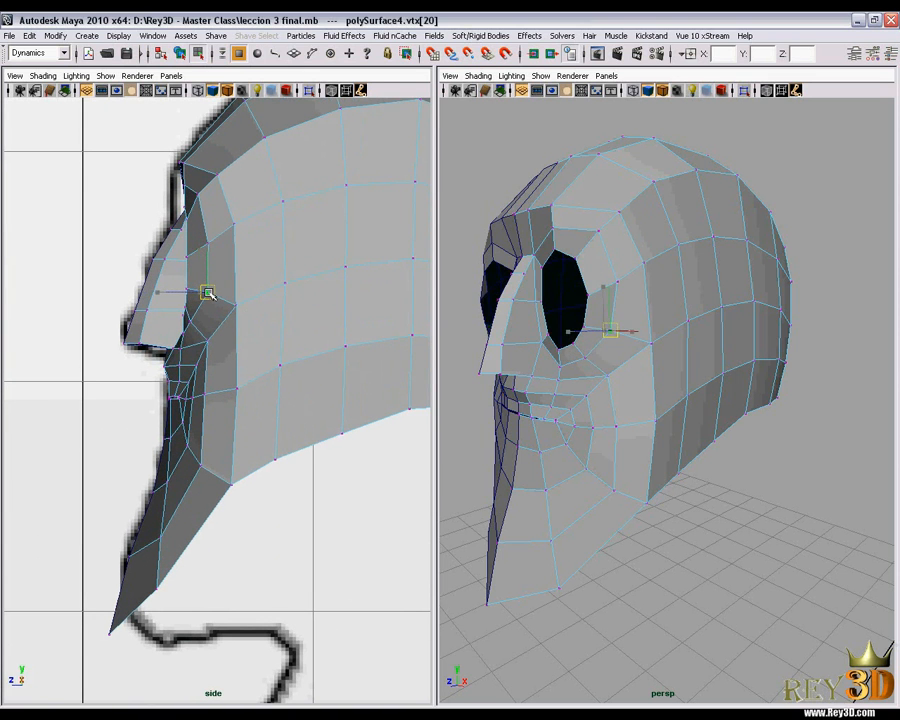
alt+drag(588, 333, 645, 330)
alt+drag(475, 328, 646, 301)
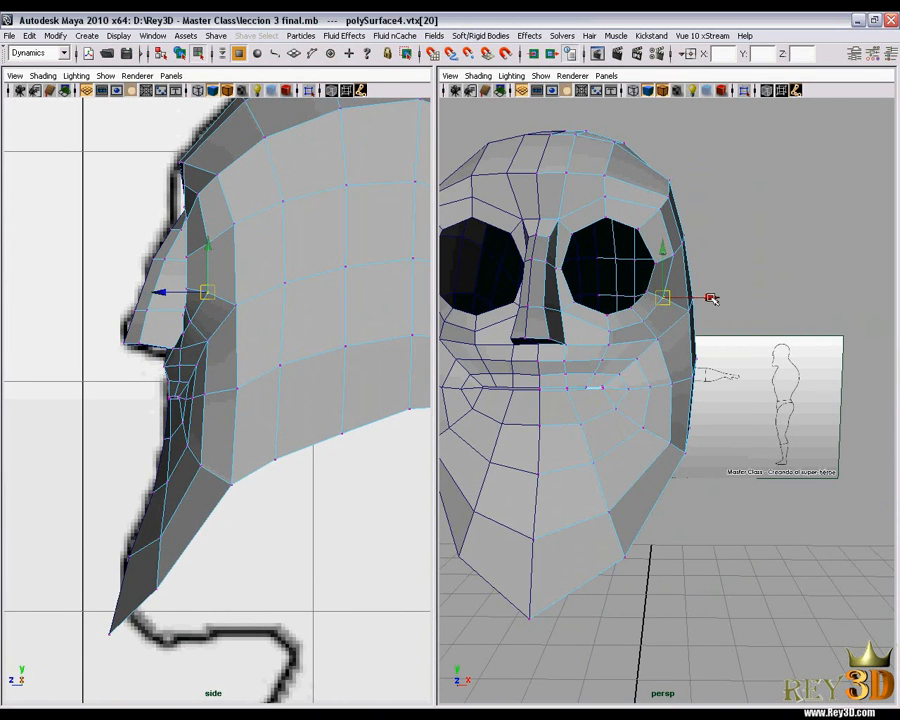
drag(700, 305, 711, 297)
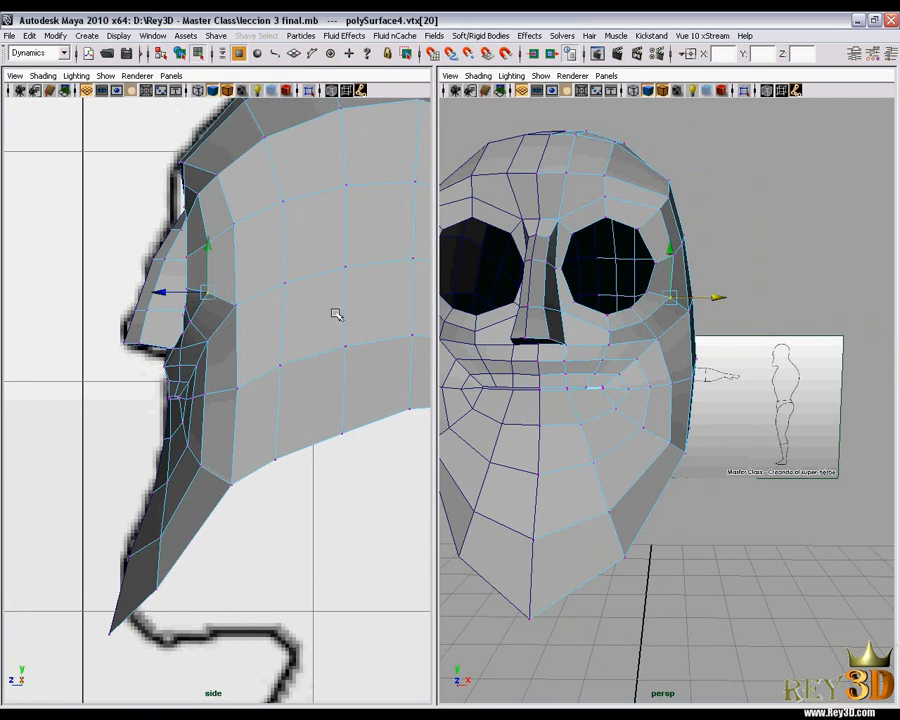
Raise the cheekbone-level vertex on the edge between face and head side slightly in the side view
alt+middle_drag(243, 315, 221, 314)
click(217, 300)
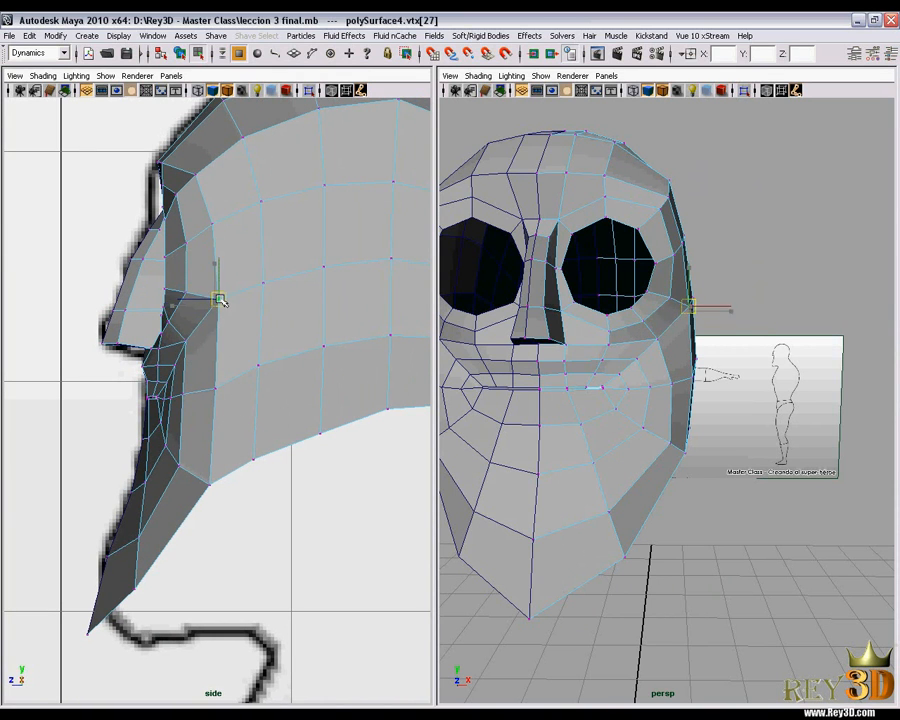
drag(220, 298, 218, 294)
alt+middle_drag(317, 301, 252, 306)
scroll(266, 303, down, 2)
key(Right)
Adjust the vertices along the cheekbone-level row one by one toward the back of the head to even their spacing
drag(206, 310, 207, 312)
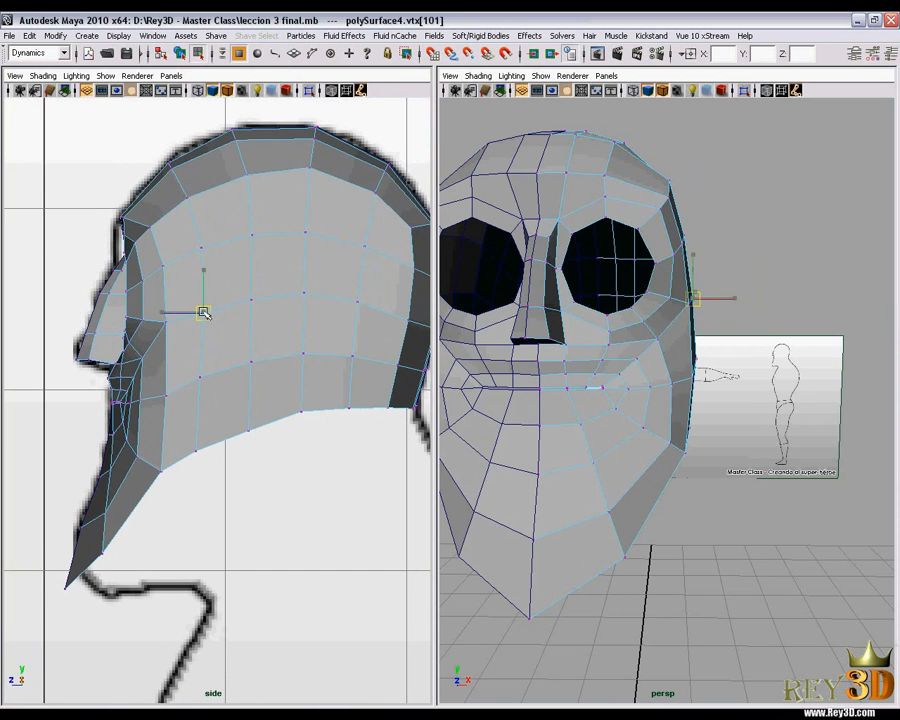
click(256, 300)
click(311, 298)
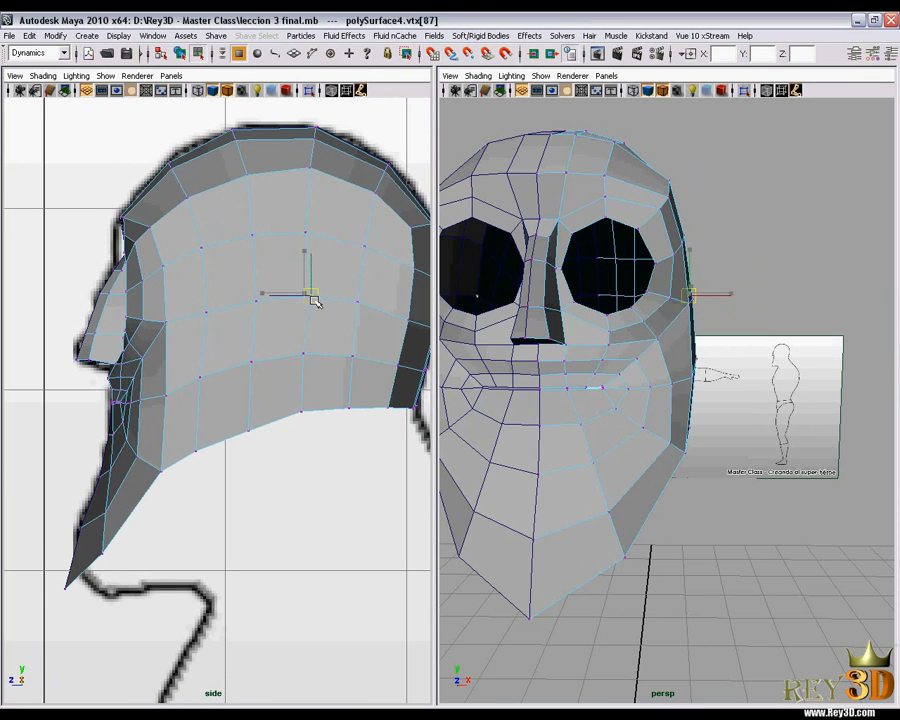
click(343, 311)
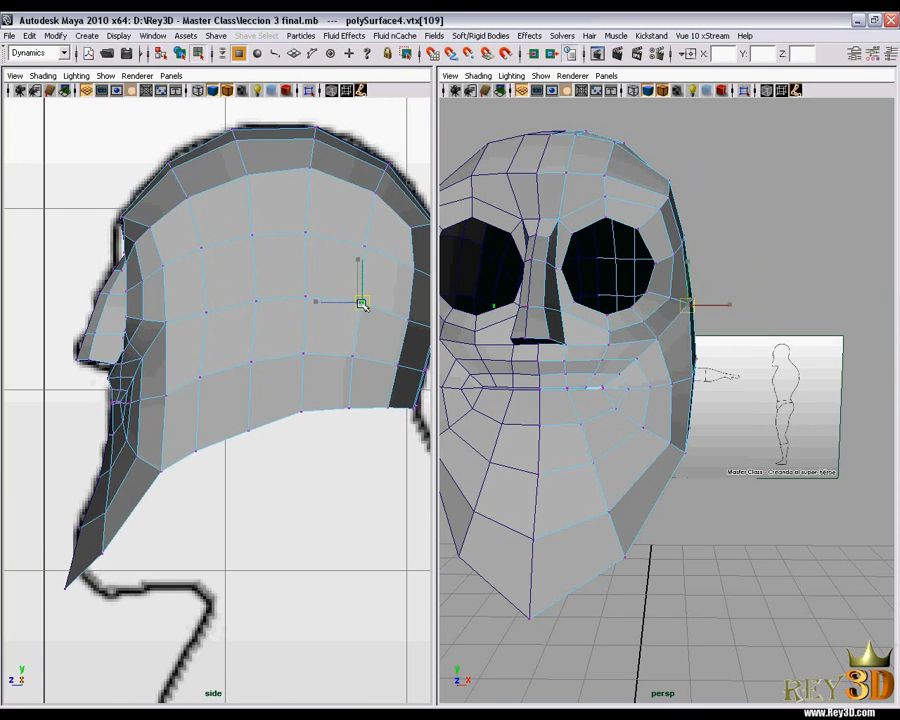
click(407, 320)
drag(407, 320, 407, 315)
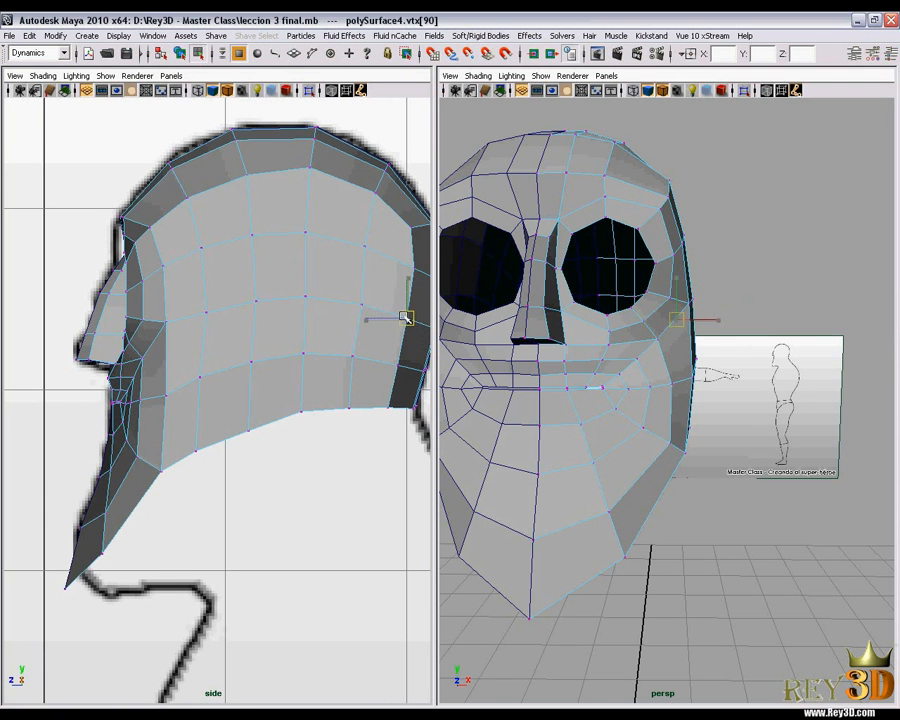
scroll(340, 325, down, 5)
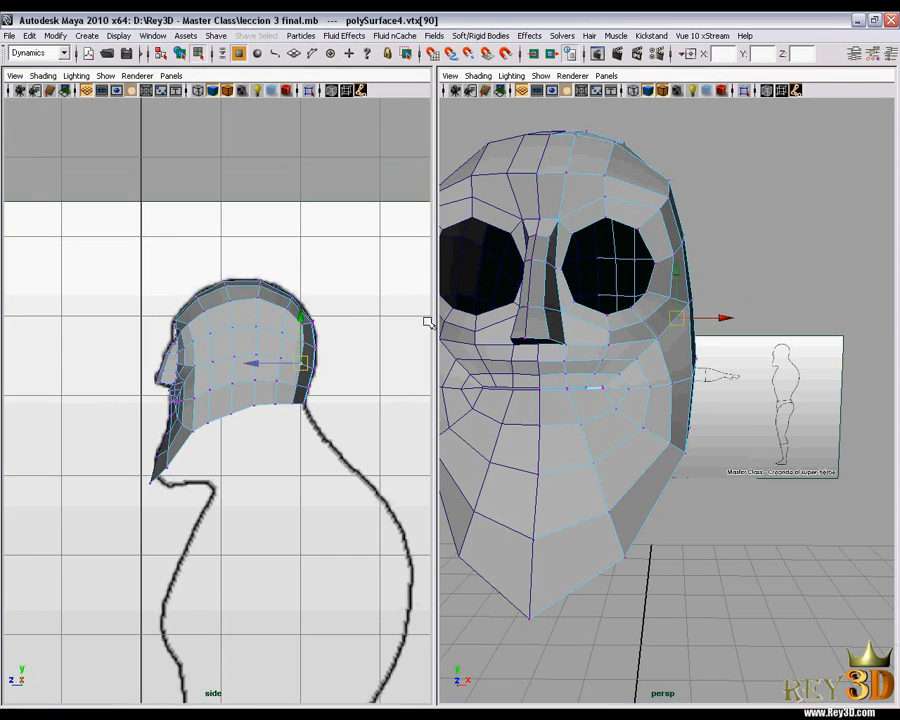
Examine the whole head from several angles in smooth preview without the wireframe overlay
key(space)
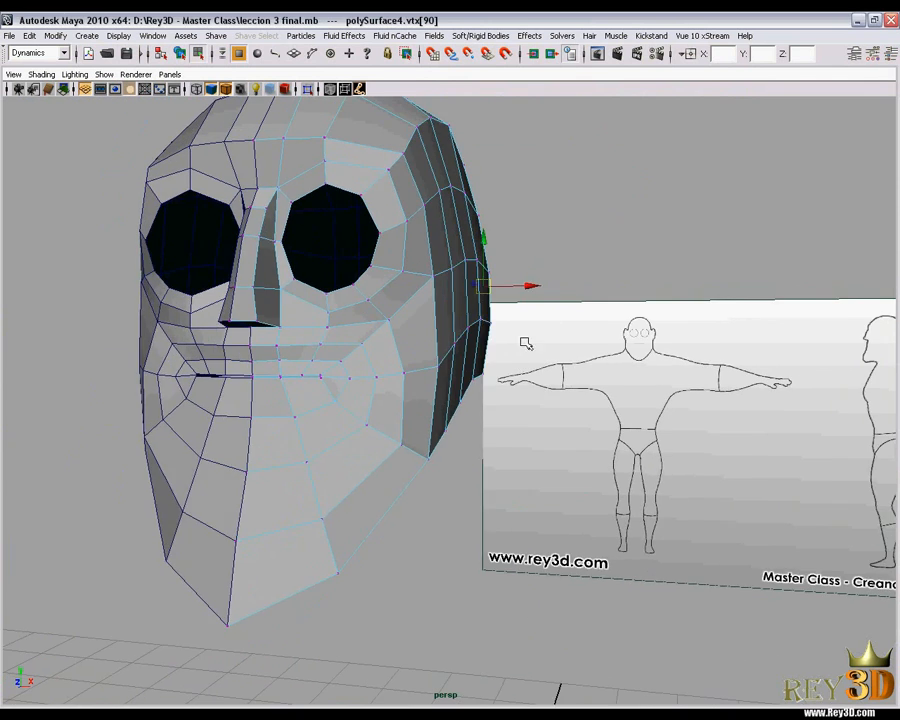
key(3)
alt+drag(526, 344, 611, 231)
click(520, 305)
alt+drag(520, 305, 436, 258)
click(225, 89)
mouse_move(480, 350)
alt+mouse_down()
mouse_move(600, 379)
mouse_move(621, 372)
mouse_move(450, 364)
mouse_move(567, 418)
mouse_move(550, 437)
mouse_move(578, 441)
alt+mouse_up()
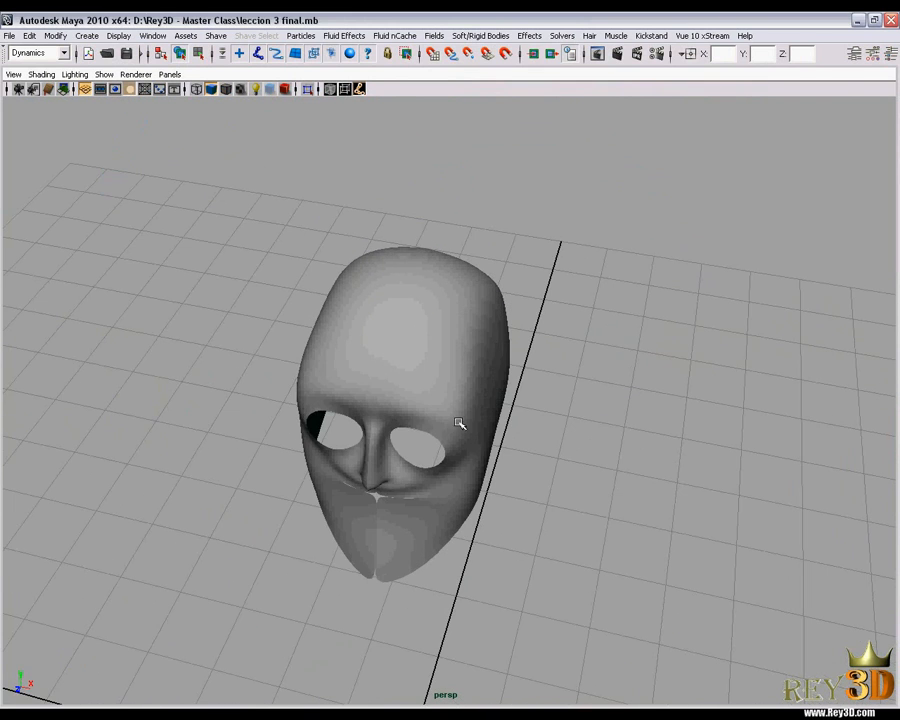
alt+drag(441, 483, 378, 393)
Select the half-head mesh, display its vertices and turn off its smooth preview, with the side and perspective views together
click(368, 408)
right_drag(377, 394, 361, 427)
alt+drag(362, 428, 437, 381)
key(1)
key(space)
scroll(262, 408, up, 3)
alt+middle_drag(270, 424, 317, 412)
alt+drag(668, 384, 643, 414)
scroll(281, 422, up, 3)
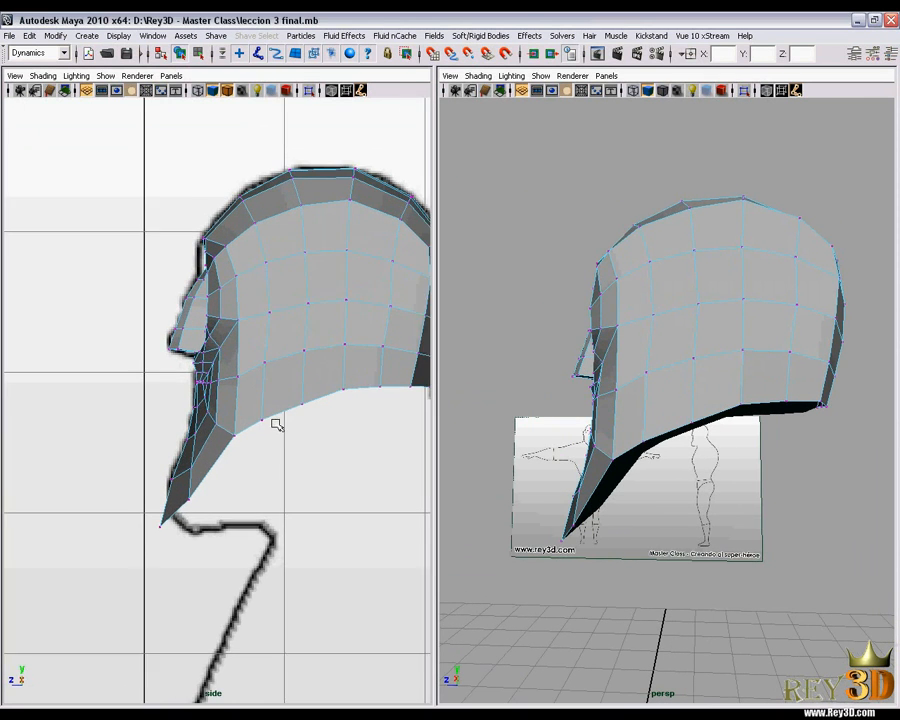
Check the half-head's smooth preview against the side reference profile and return it to the unsmoothed display
alt+middle_drag(281, 422, 273, 412)
right_drag(251, 359, 227, 375)
scroll(250, 387, up, 1)
alt+drag(660, 350, 636, 452)
key(3)
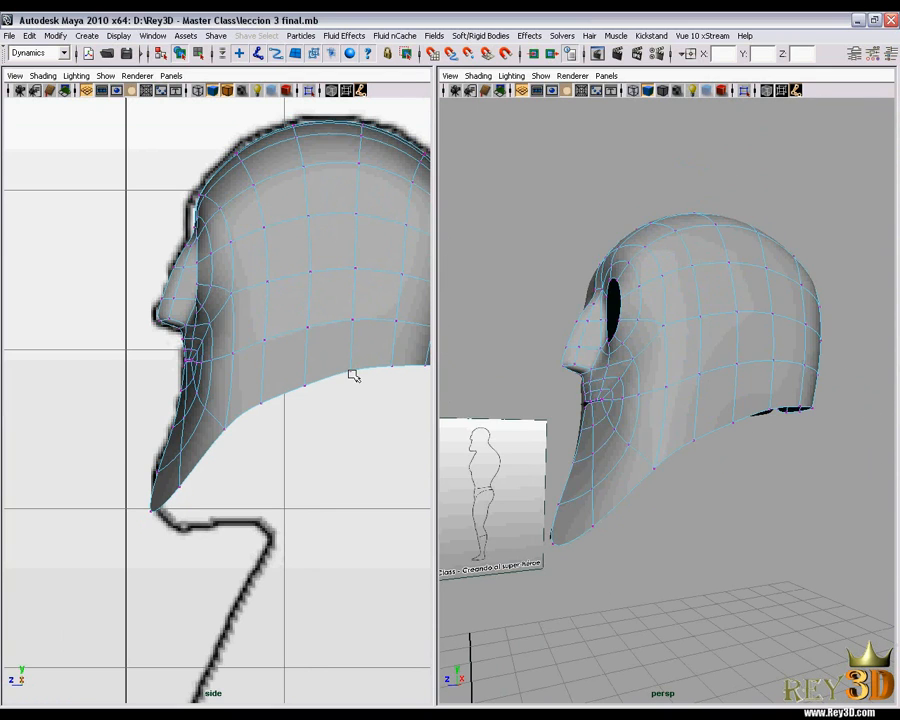
key(1)
Show the head in the front view instead of the side view and turn on X-ray shading there
key(space)
drag(292, 335, 298, 362)
alt+middle_drag(318, 383, 318, 345)
right_drag(316, 328, 281, 327)
alt+middle_drag(346, 314, 357, 308)
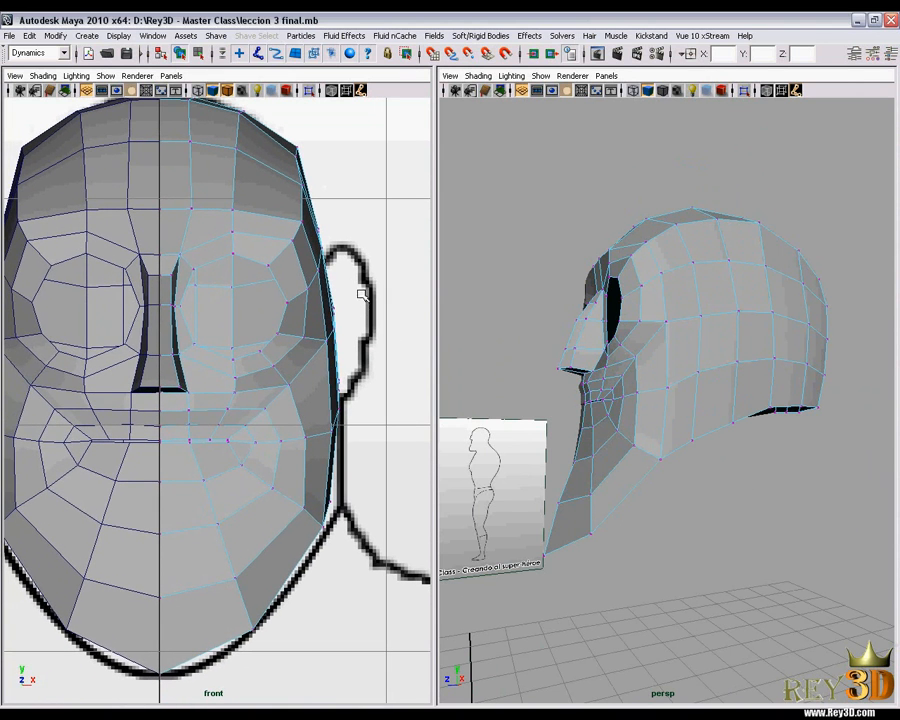
click(331, 91)
Adjust the cheekbone-level and mouth-level rows of head-side vertices sideways in the front view, narrowing the head slightly
drag(373, 301, 305, 376)
alt+middle_drag(338, 339, 348, 341)
drag(365, 322, 355, 322)
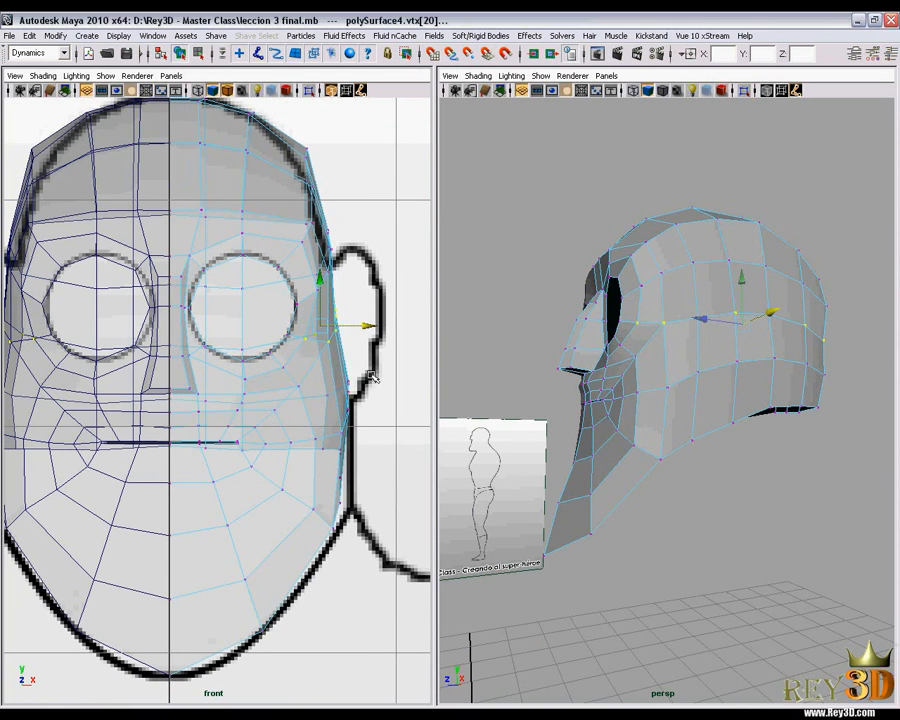
drag(307, 498, 372, 426)
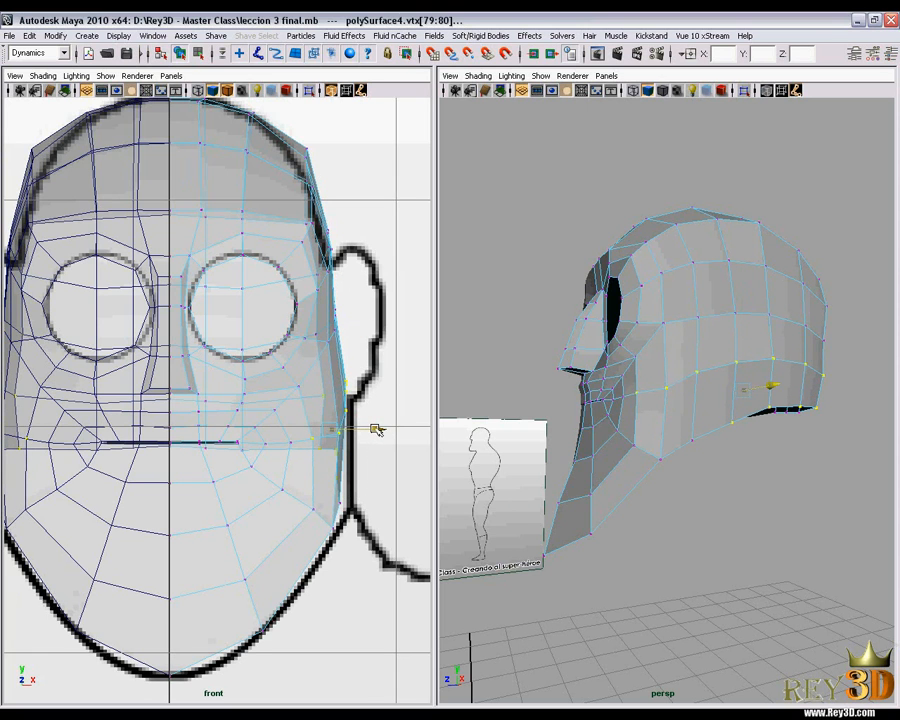
drag(323, 345, 303, 364)
drag(362, 325, 367, 325)
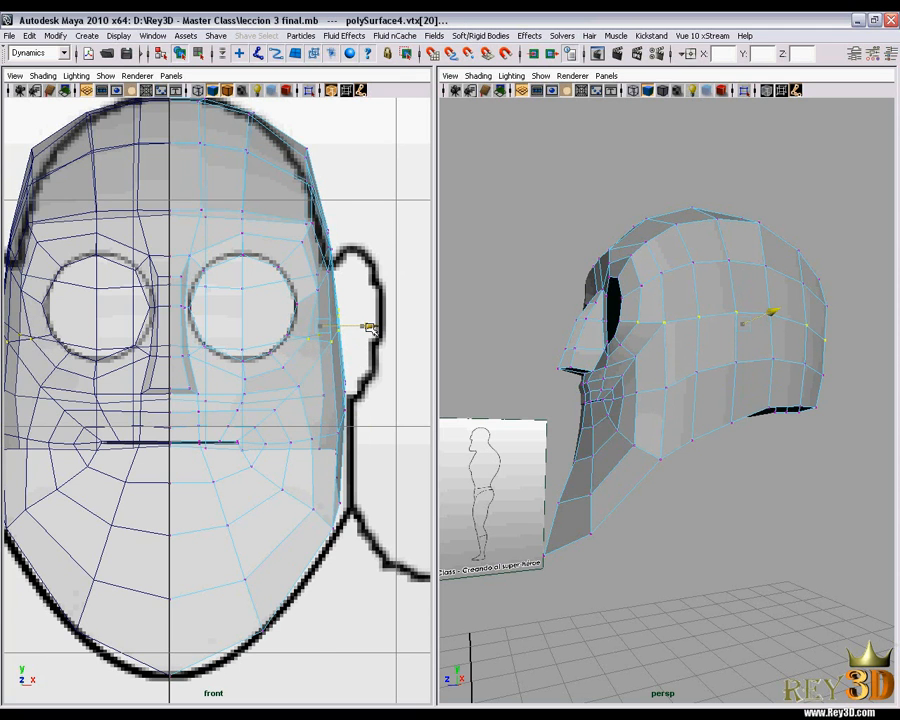
Move the temple-level and forehead-level side vertices inward in the front view to follow the reference head outline
alt+middle_drag(327, 203, 361, 288)
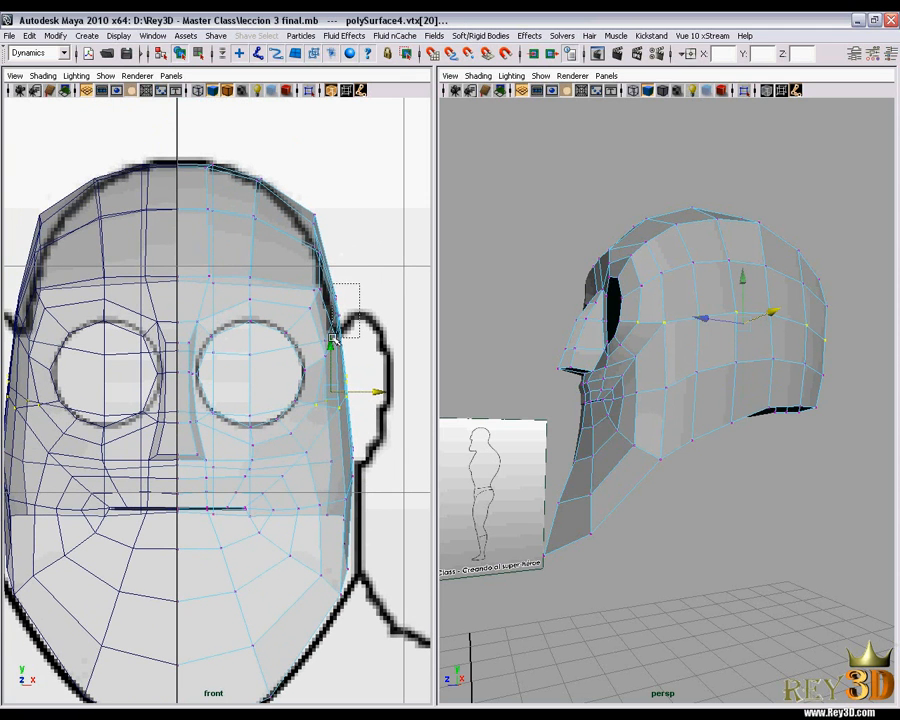
drag(333, 337, 318, 351)
drag(373, 318, 365, 317)
drag(335, 202, 322, 334)
drag(361, 262, 350, 263)
drag(318, 207, 302, 223)
scroll(323, 356, down, 1)
Move the two upper vertices of the outer column on the back of the head inward in the perspective view
alt+middle_drag(323, 356, 327, 332)
alt+drag(742, 308, 676, 341)
key(space)
alt+right_drag(538, 365, 435, 335)
alt+middle_drag(435, 335, 416, 283)
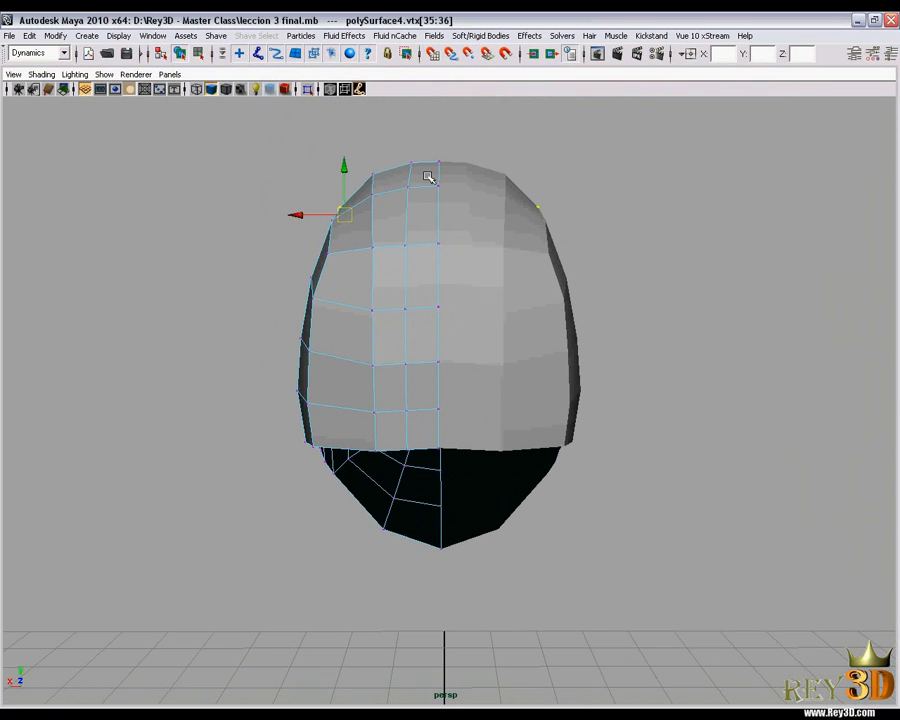
alt+drag(320, 341, 330, 292)
click(315, 256)
drag(261, 259, 274, 257)
drag(323, 221, 289, 257)
click(286, 310)
drag(242, 311, 262, 312)
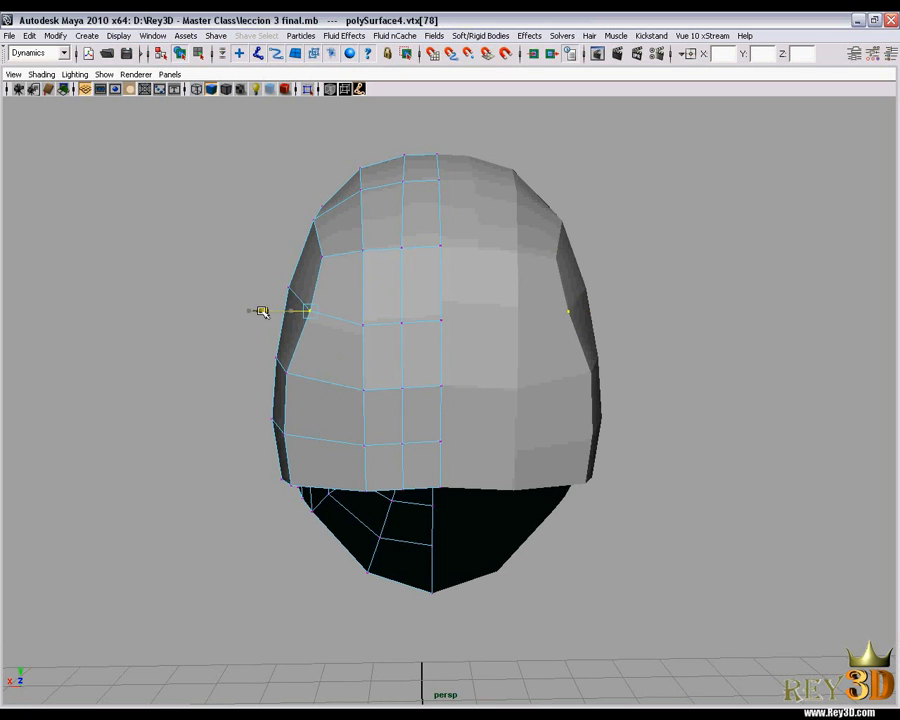
Move the three lower vertices of the same column inward, down to the open bottom edge
click(286, 373)
drag(243, 373, 257, 373)
click(284, 434)
middle_drag(253, 436, 236, 474)
drag(242, 487, 258, 487)
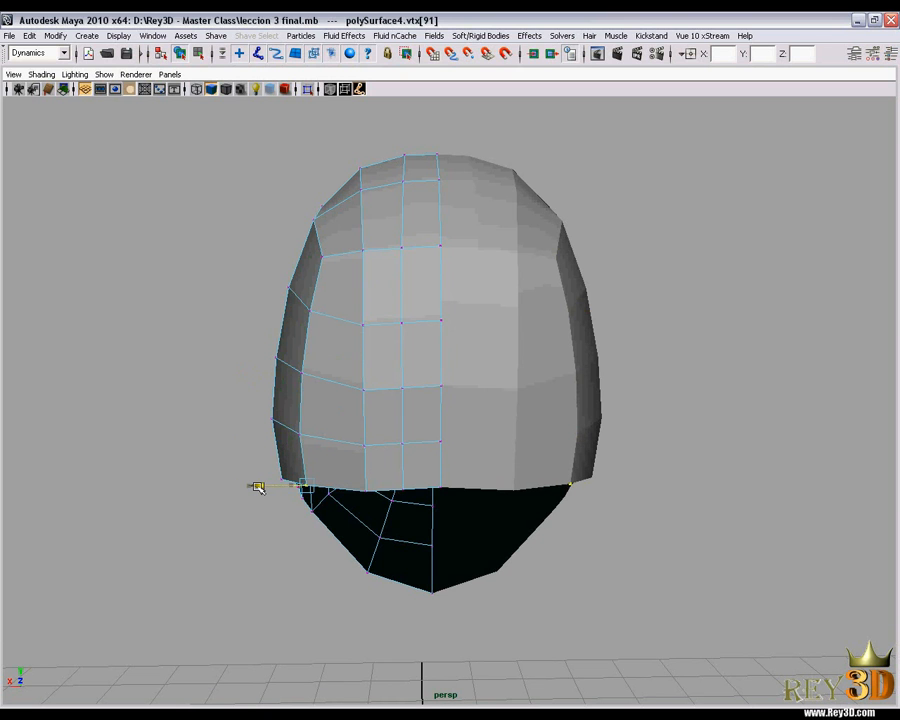
Lower the top vertex of the outer column on the back of the head slightly
alt+drag(346, 333, 441, 229)
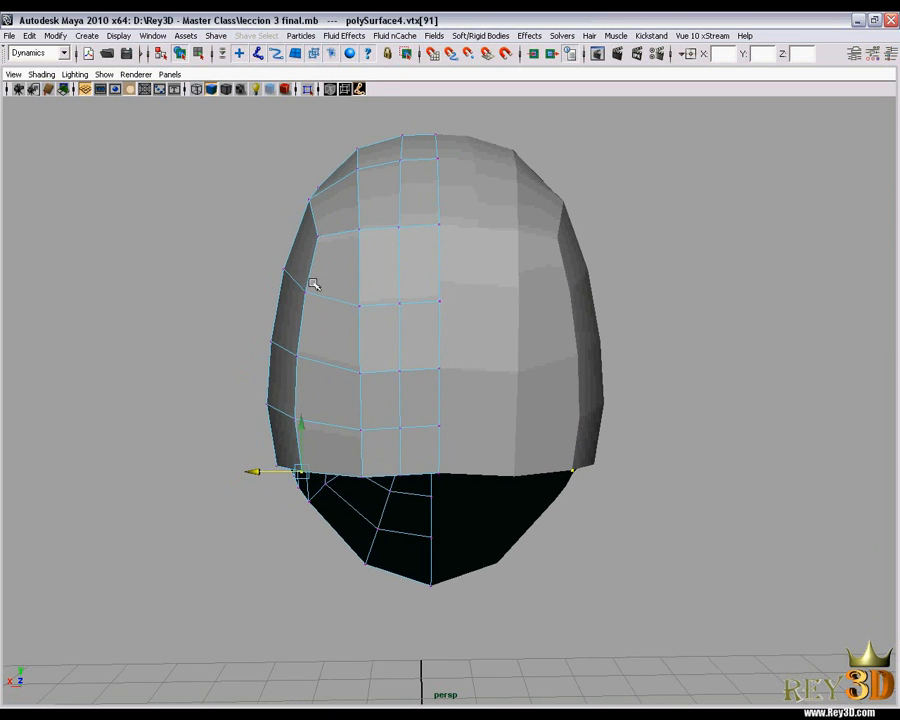
click(317, 232)
drag(319, 192, 319, 204)
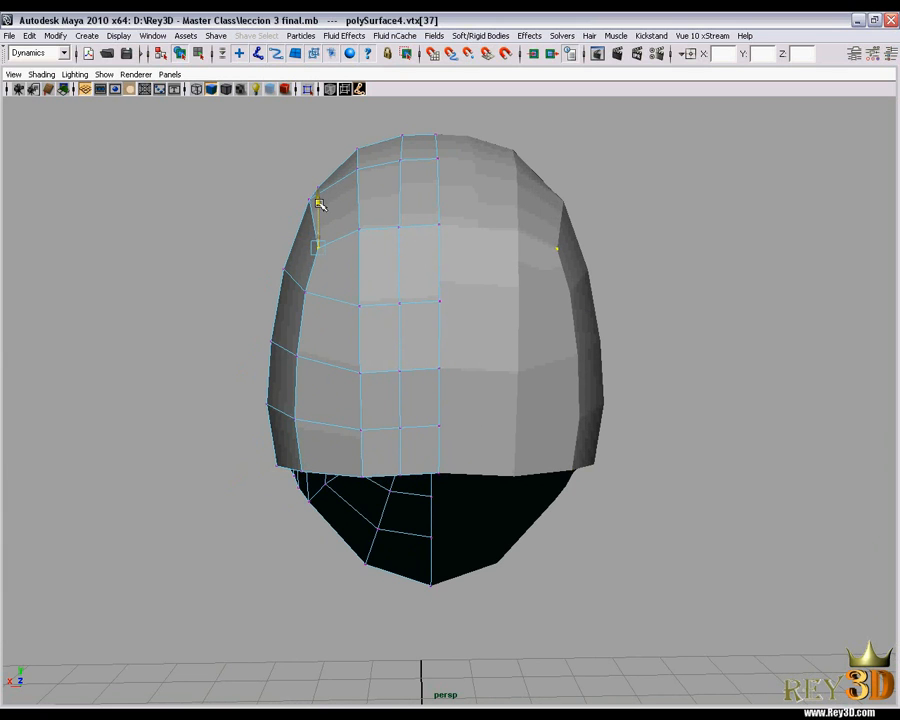
Nudge the top vertex of the back's outer column inward and move the adjacent inner column's upper vertex outward and slightly up
drag(278, 251, 280, 251)
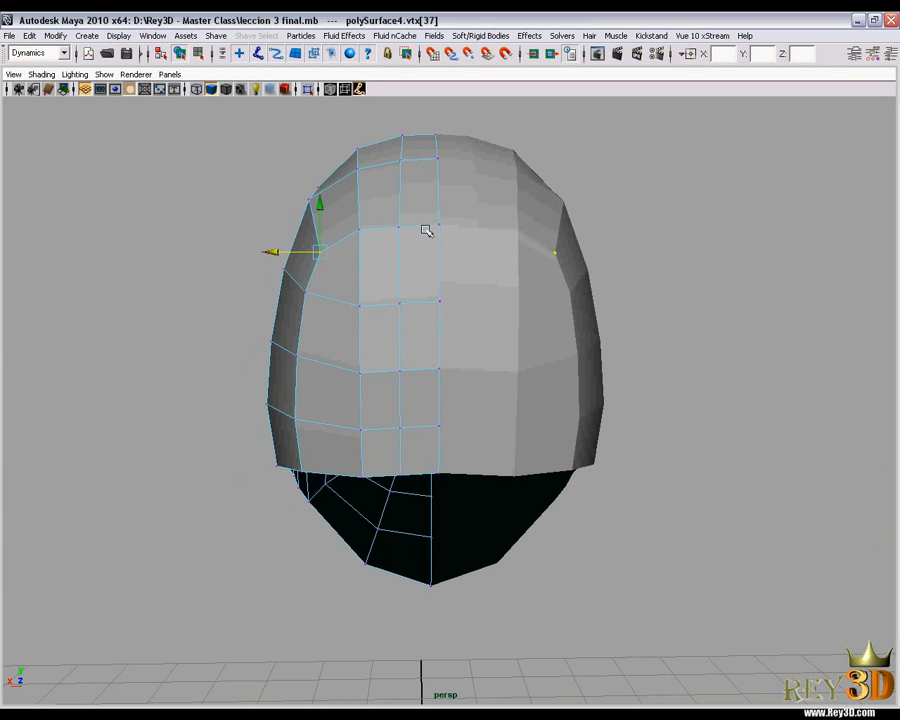
alt+drag(334, 355, 347, 346)
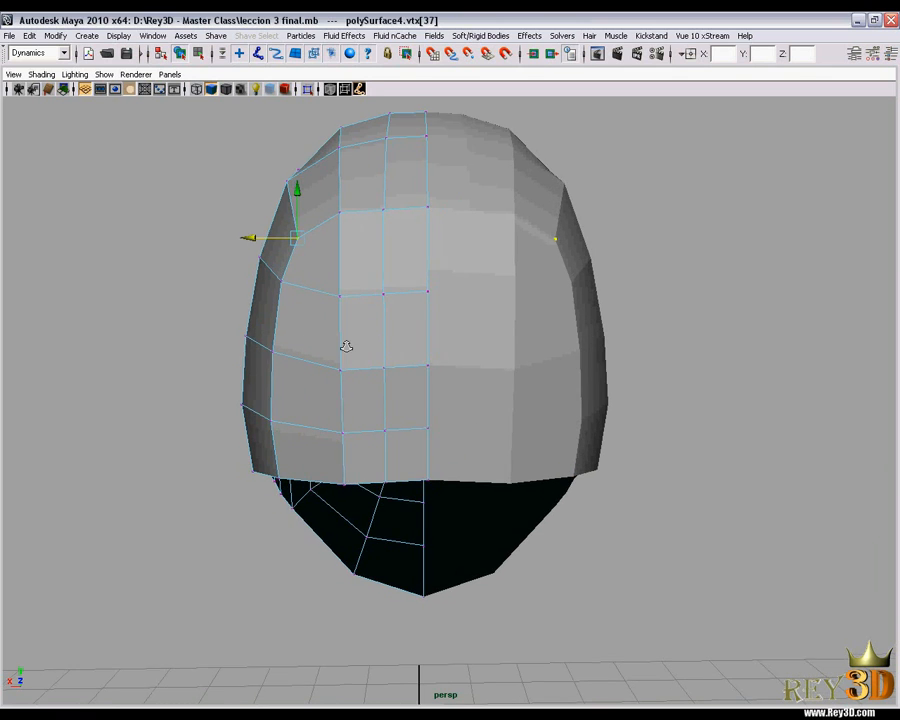
click(341, 296)
alt+middle_drag(353, 313, 365, 313)
drag(309, 297, 293, 297)
drag(336, 259, 337, 253)
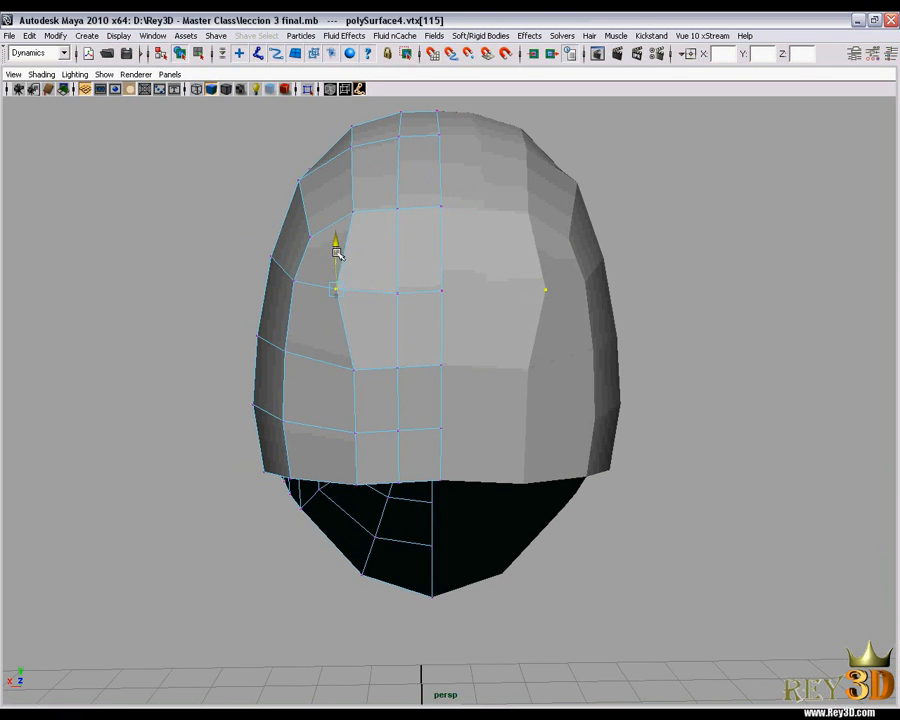
Move the next two vertices down that inner column outward and slightly upward to continue the column's curve
click(355, 371)
drag(306, 371, 288, 370)
drag(336, 328, 337, 324)
click(355, 431)
drag(306, 430, 285, 434)
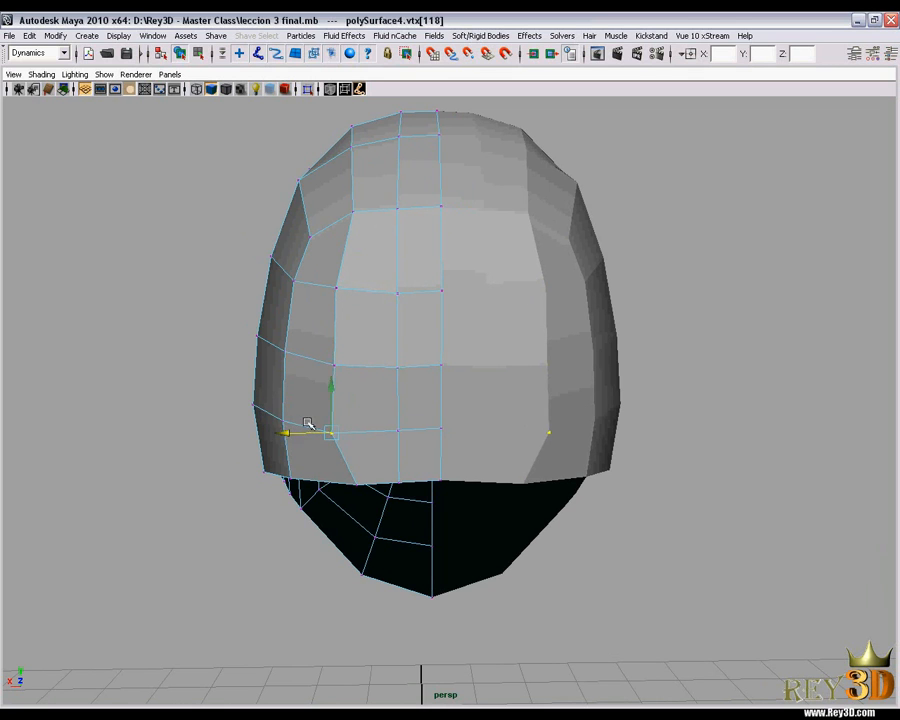
drag(333, 388, 333, 381)
alt+drag(333, 380, 320, 378)
Move the three mid-height vertices of the column beside the centre line outward to even out the column spacing
click(382, 430)
drag(337, 431, 325, 431)
click(381, 368)
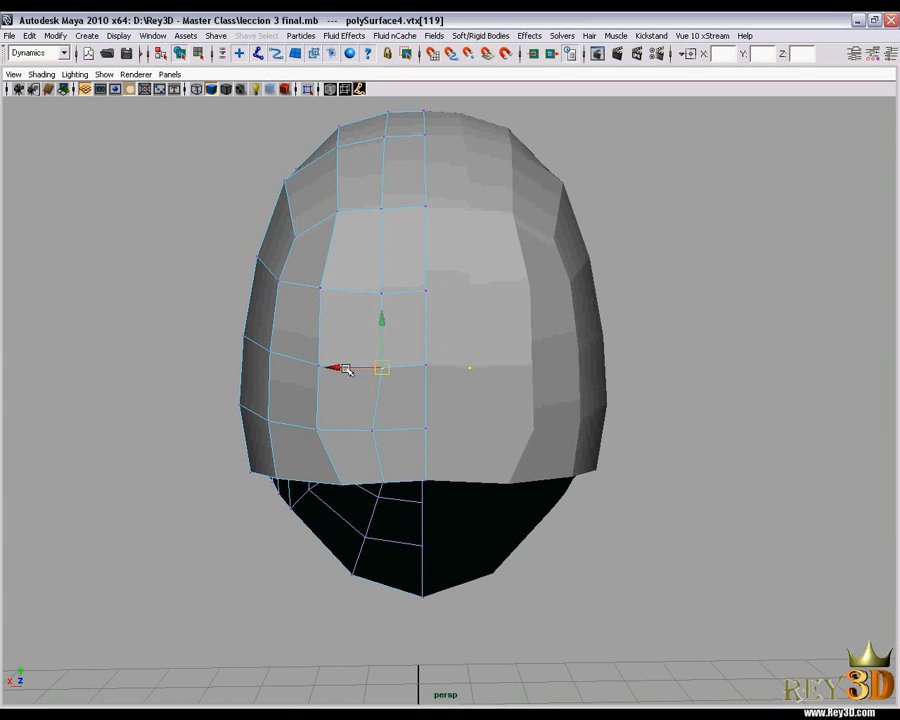
click(379, 292)
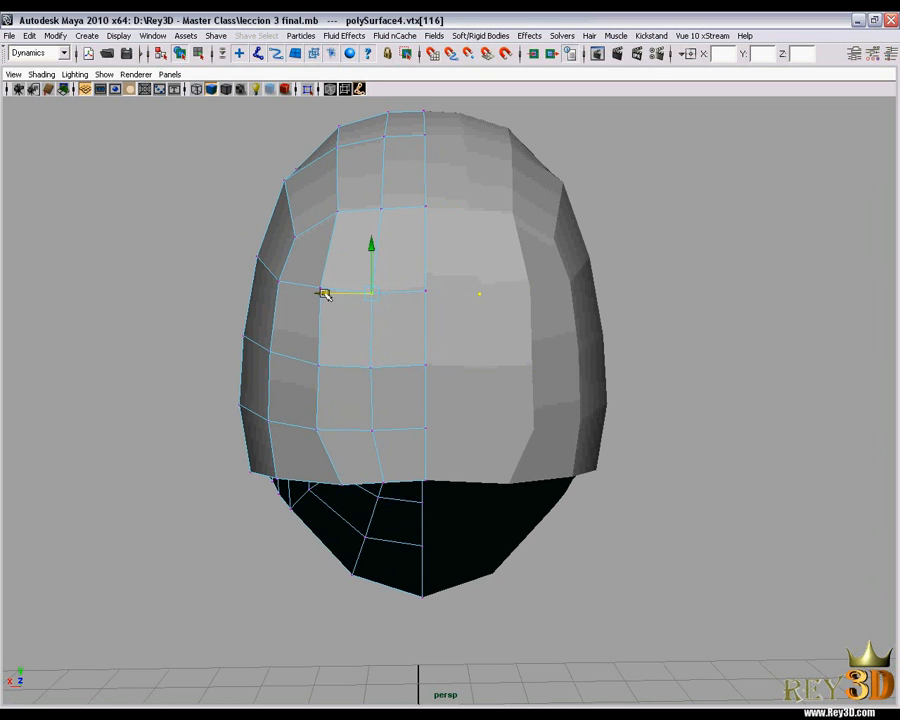
Raise the three centre-side vertices of the upper mid-back row, nudging the third one slightly inward
click(425, 290)
click(426, 248)
click(375, 287)
click(321, 289)
drag(279, 284, 284, 284)
drag(323, 243, 324, 242)
Raise the three centre-side vertices of the next row down on the back of the head
click(319, 366)
drag(319, 323, 319, 313)
click(371, 367)
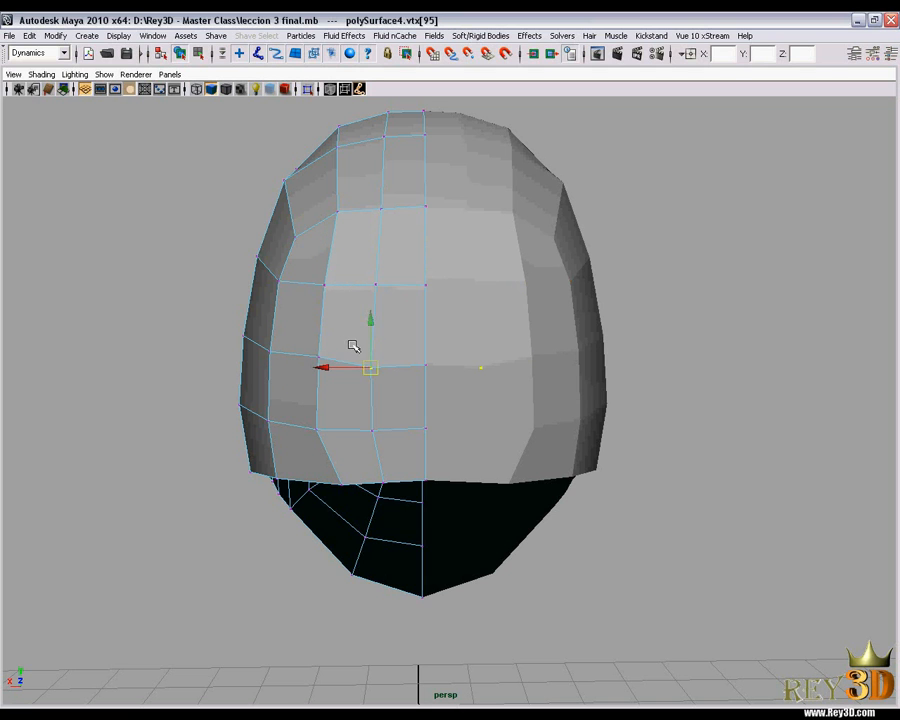
click(425, 364)
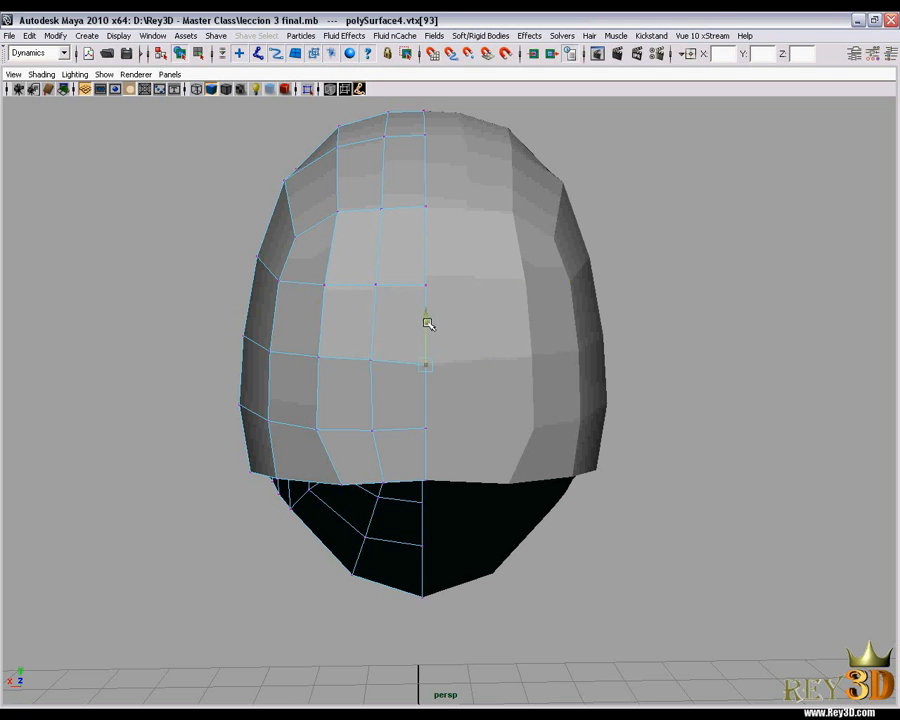
click(372, 361)
click(318, 356)
Raise the outer column's vertex on the same row slightly and recheck the neighbouring vertex so the row flows evenly
click(269, 351)
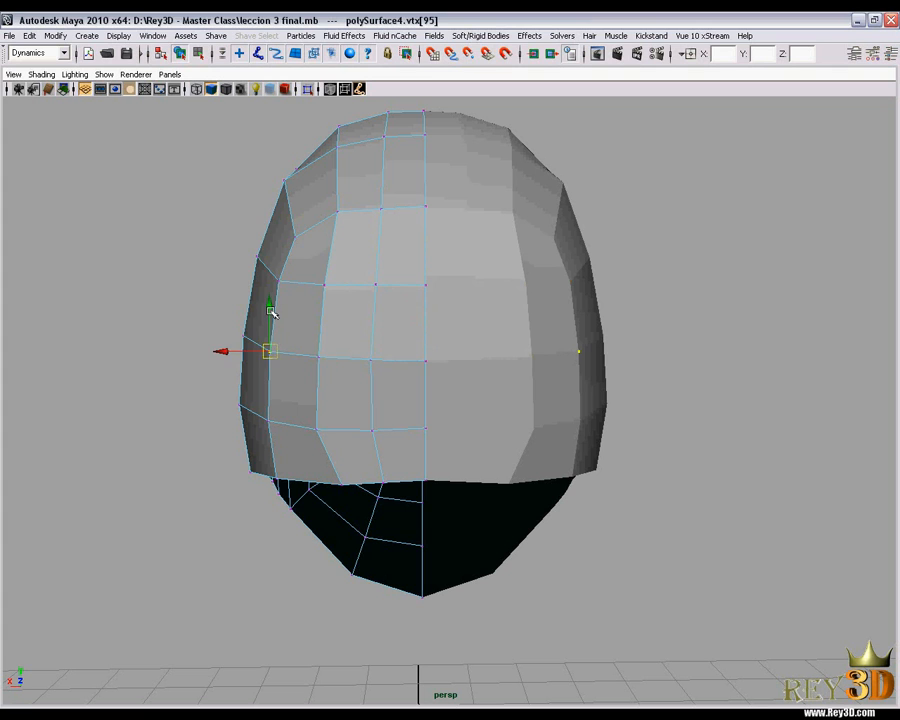
click(269, 304)
click(318, 357)
click(316, 430)
click(318, 355)
click(269, 349)
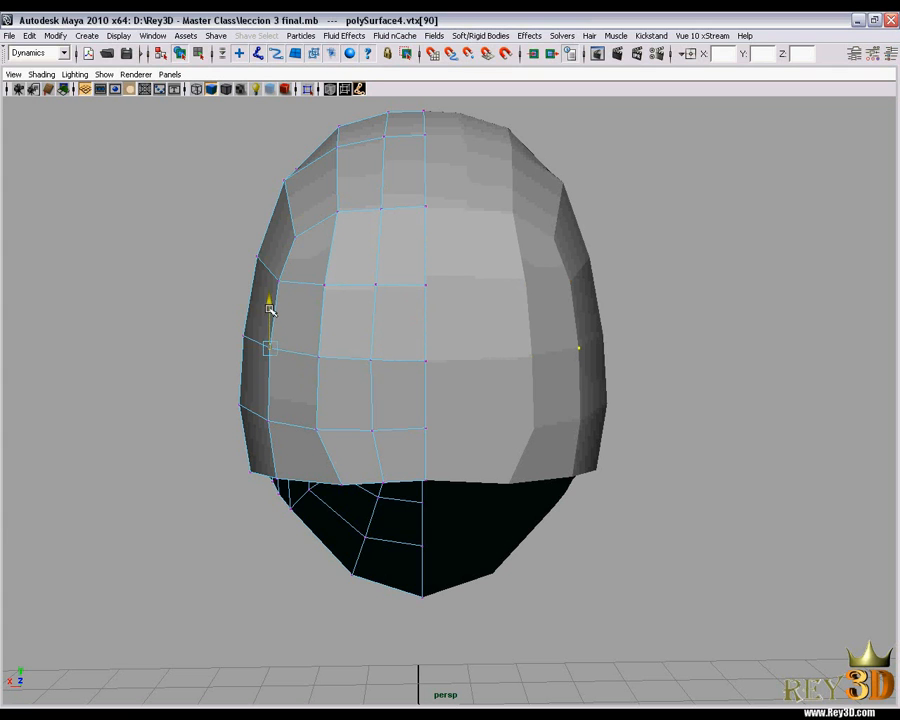
Raise the two outer vertices of the row above the open bottom edge, nudging the inner one toward the centre
key(Left)
key(Right)
key(Down)
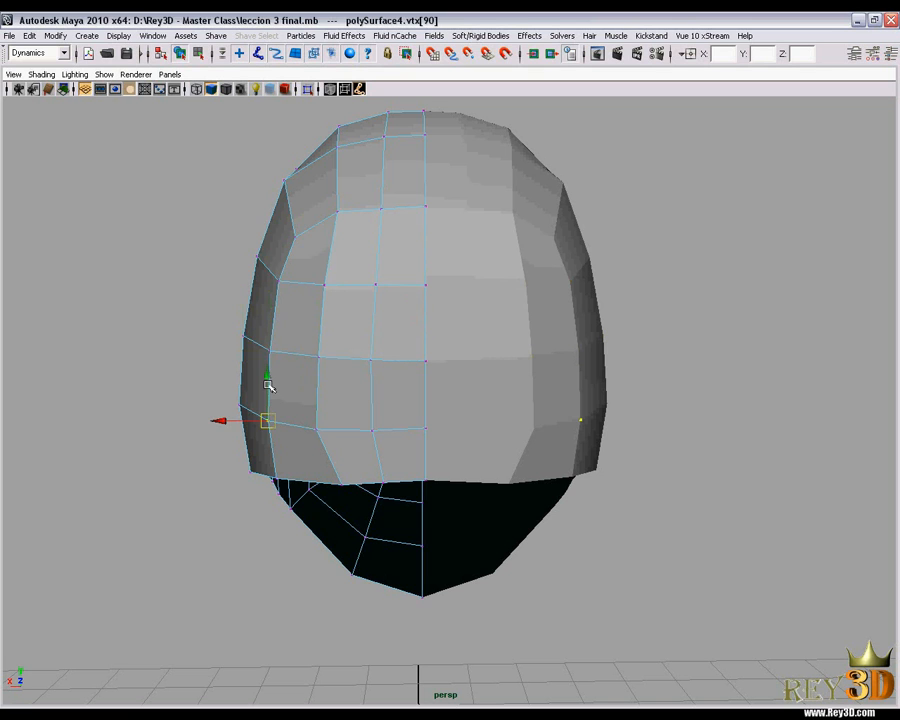
click(268, 372)
click(315, 424)
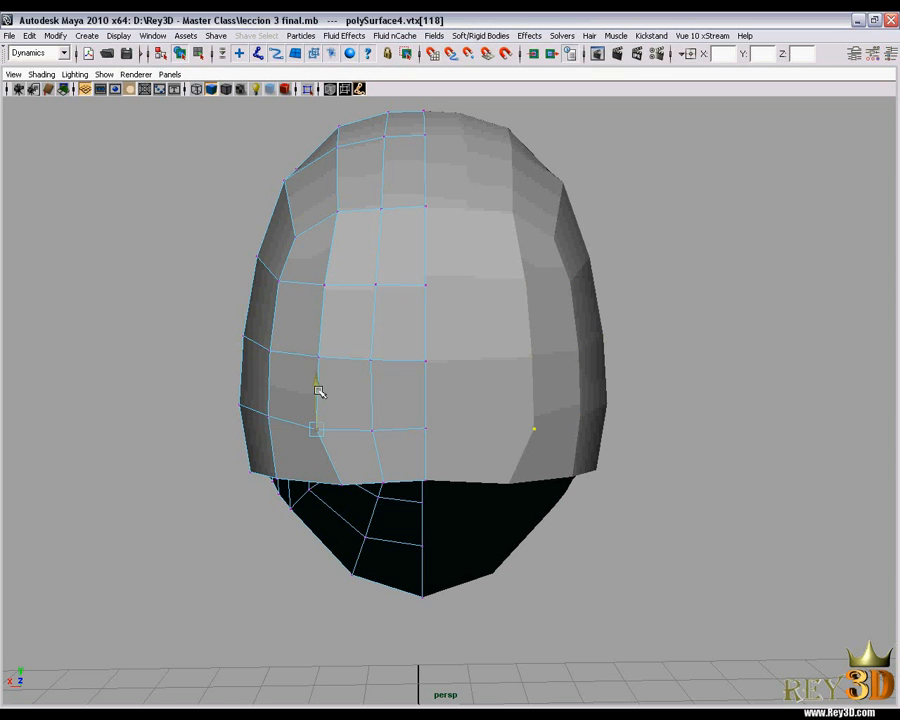
drag(320, 388, 320, 386)
drag(266, 424, 269, 426)
Raise the centre-line vertex and its neighbour on the row above the open bottom edge
key(Right)
drag(338, 428, 334, 428)
drag(376, 386, 376, 382)
key(Right)
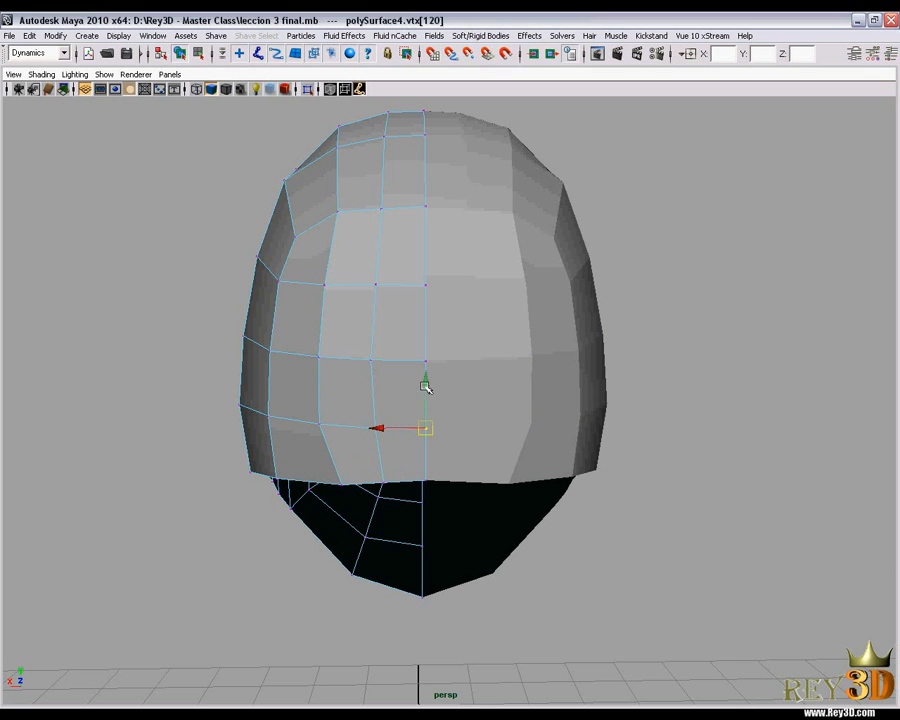
Move the two open-edge vertices nearest the centre line outward to align with the columns above
click(342, 485)
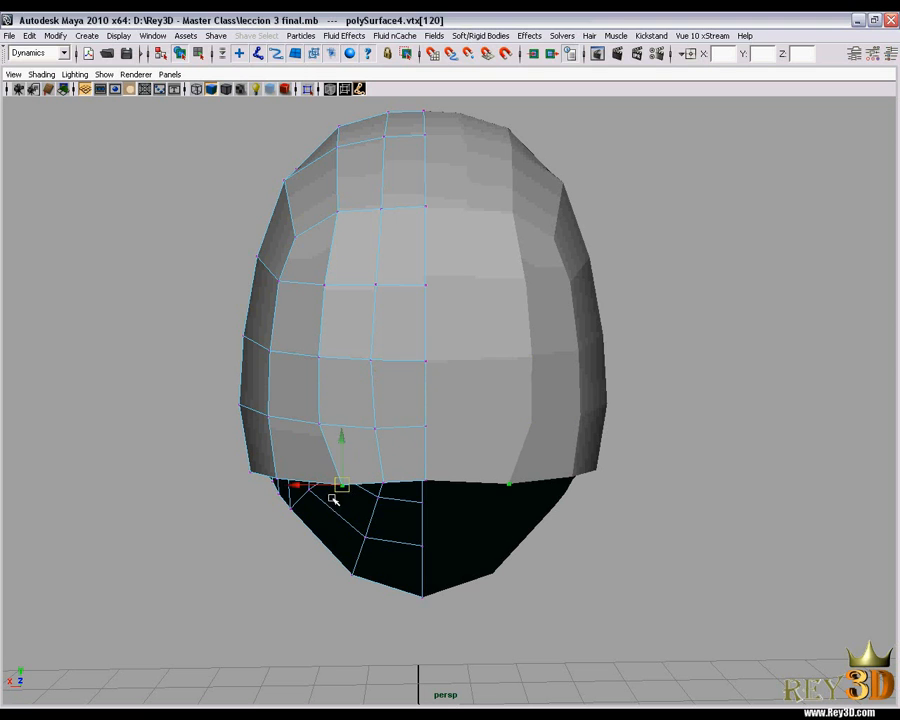
drag(298, 486, 283, 487)
click(330, 437)
click(384, 484)
drag(338, 484, 332, 484)
Nudge the lower vertex of the column beside the centre line and the third column's open-edge vertex outward
click(376, 429)
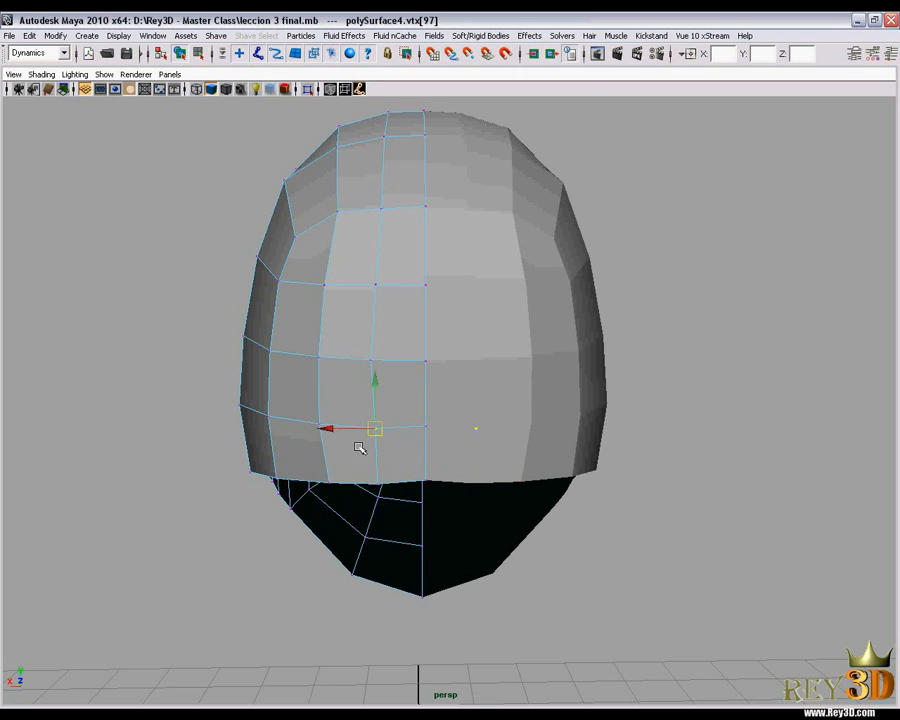
click(376, 485)
click(325, 483)
click(324, 484)
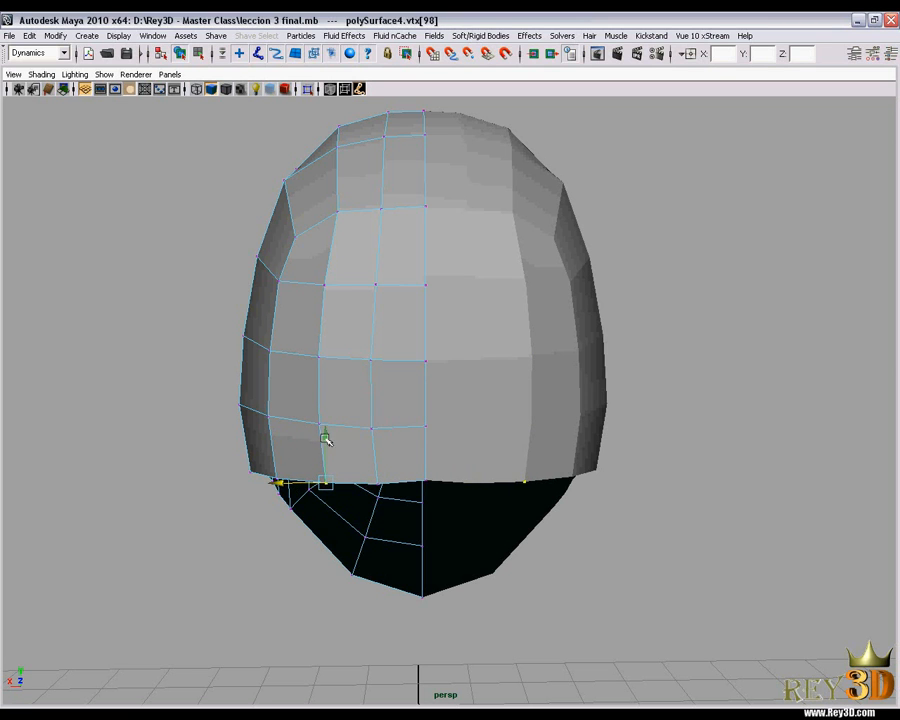
Lower the centre-line vertex of the open bottom edge and adjust its neighbours to smooth the edge
click(378, 474)
click(420, 474)
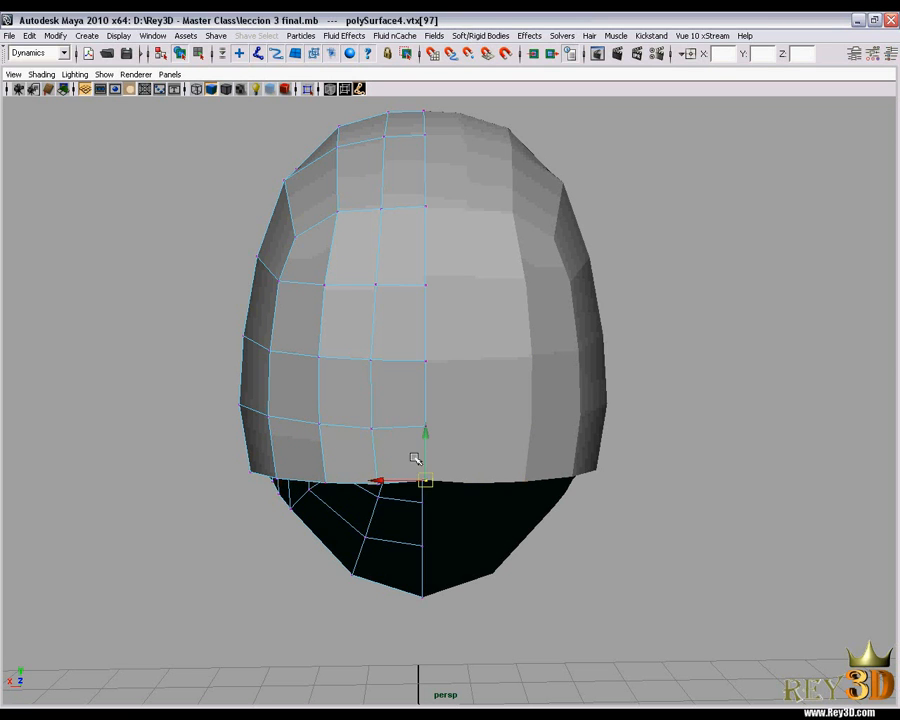
click(378, 470)
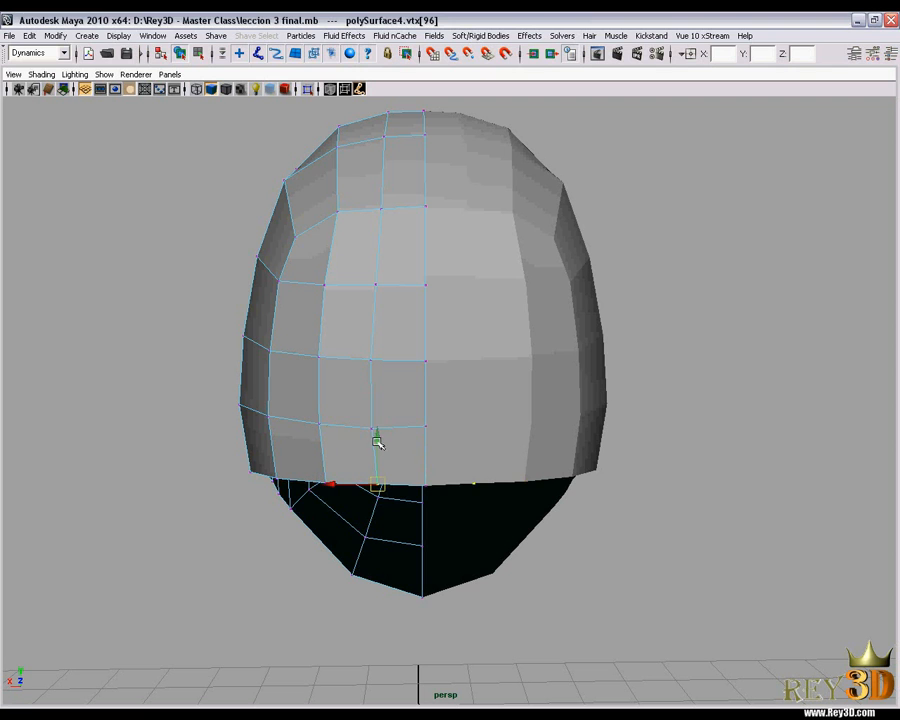
click(333, 472)
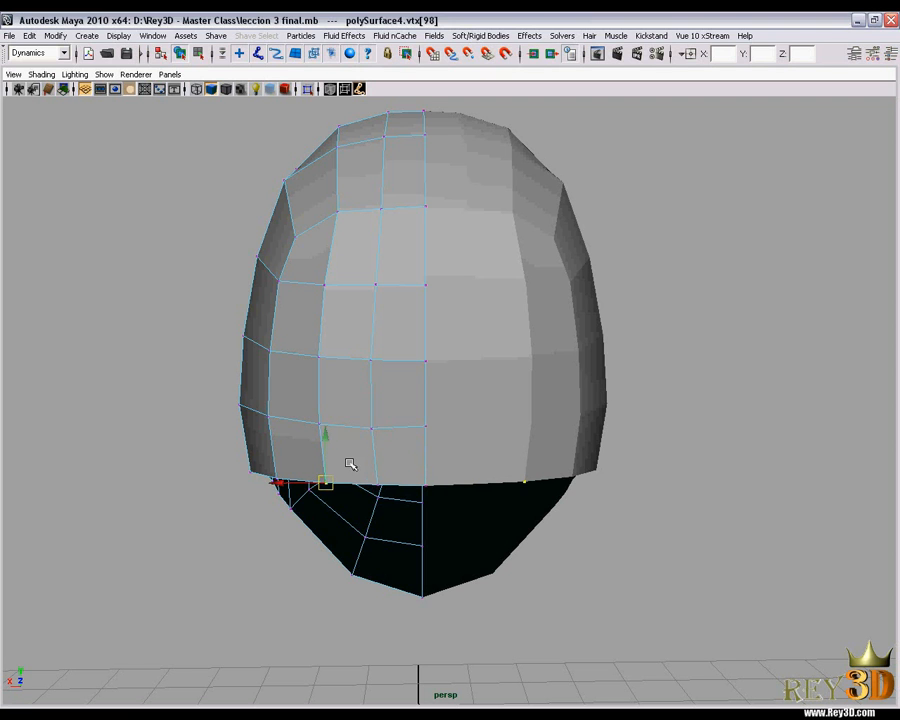
Move the upper side vertex on the head's silhouette inward
alt+drag(380, 306, 374, 309)
click(283, 185)
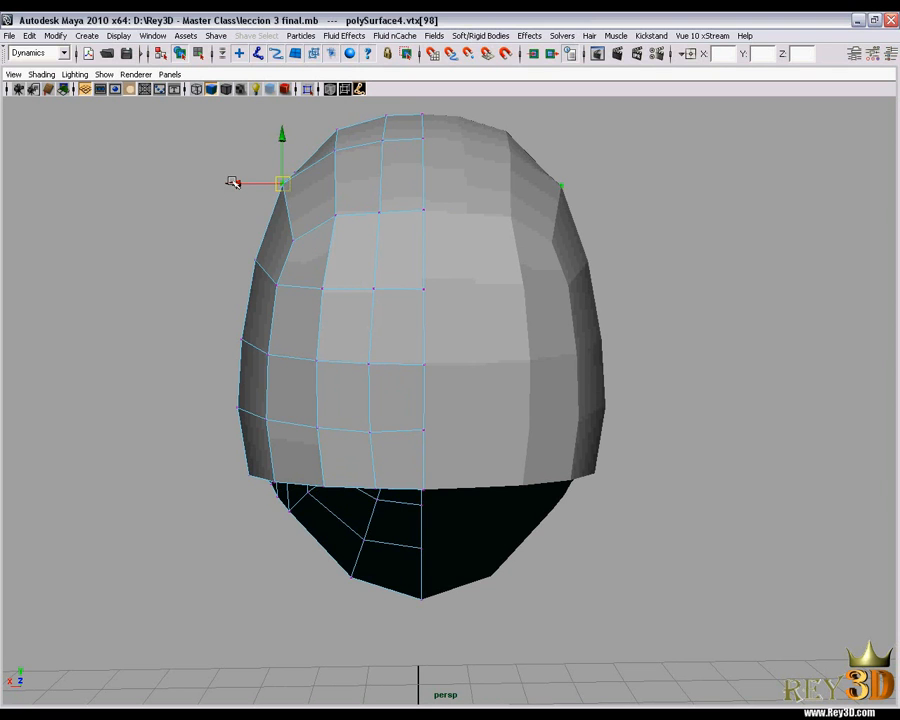
drag(237, 181, 245, 183)
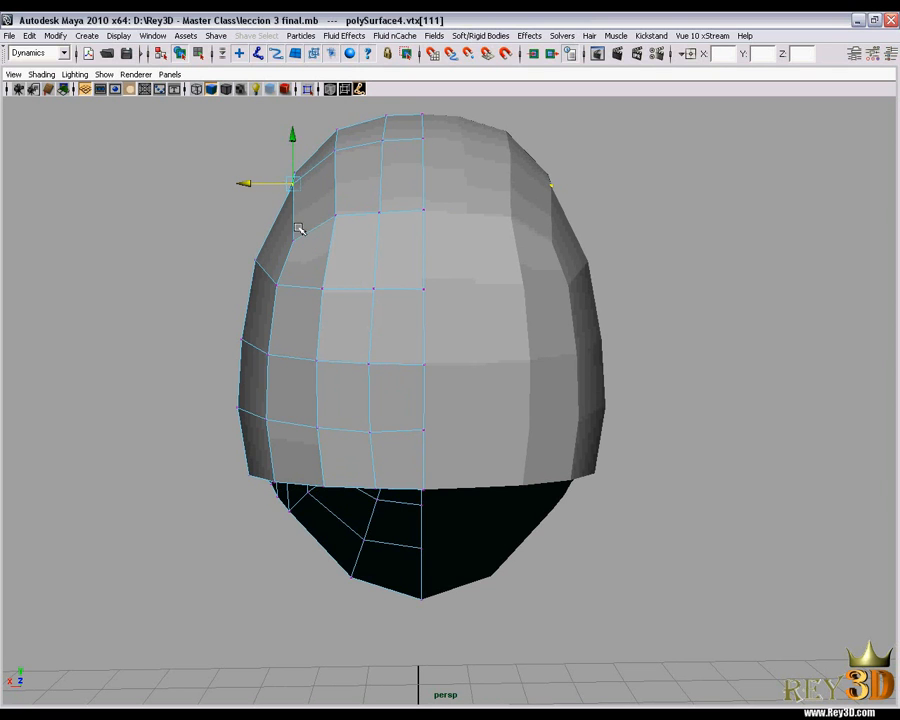
Select the four vertices down the side silhouette to the open edge and move them slightly inward together
click(255, 261)
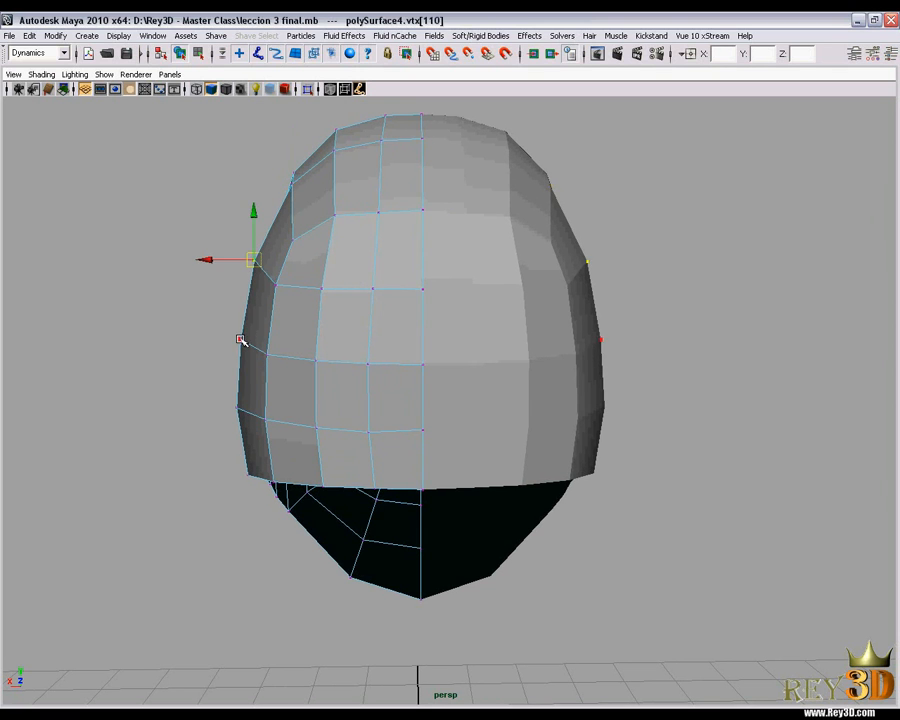
shift+click(241, 339)
shift+click(237, 407)
shift+click(248, 475)
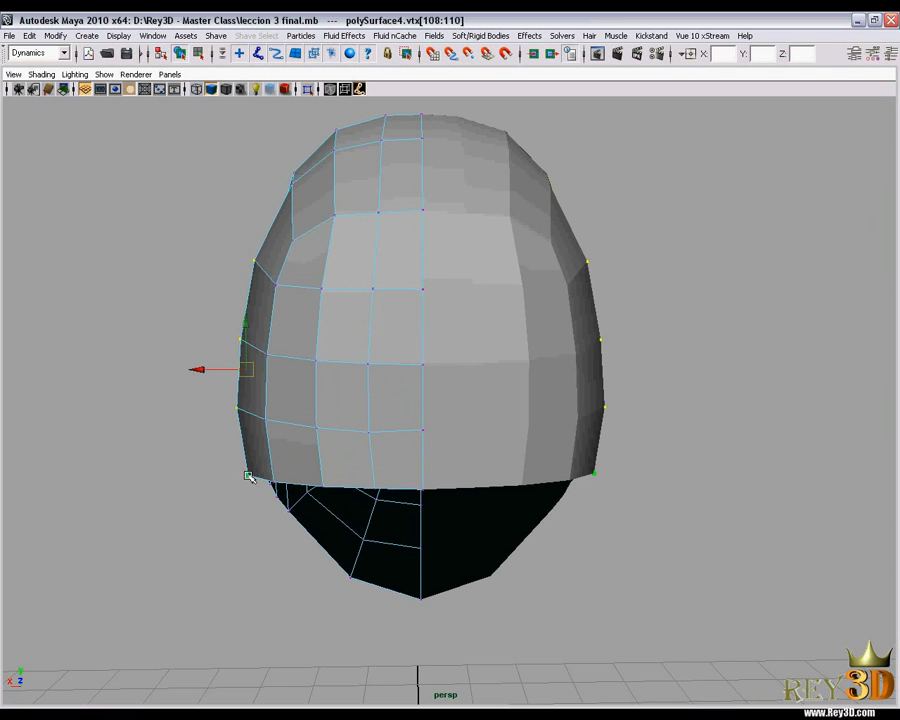
alt+drag(336, 299, 283, 318)
drag(192, 369, 197, 370)
Raise the three centre-side vertices of the upper back row and adjust the outer column's top vertex horizontally
alt+drag(316, 223, 325, 199)
alt+right_drag(349, 221, 367, 227)
click(367, 225)
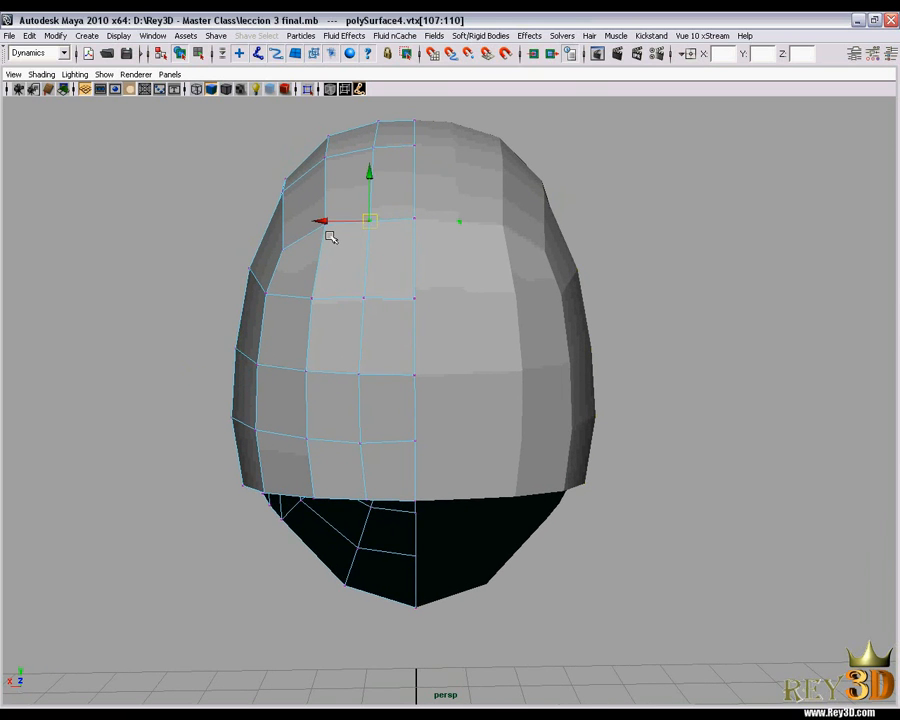
alt+drag(325, 230, 333, 242)
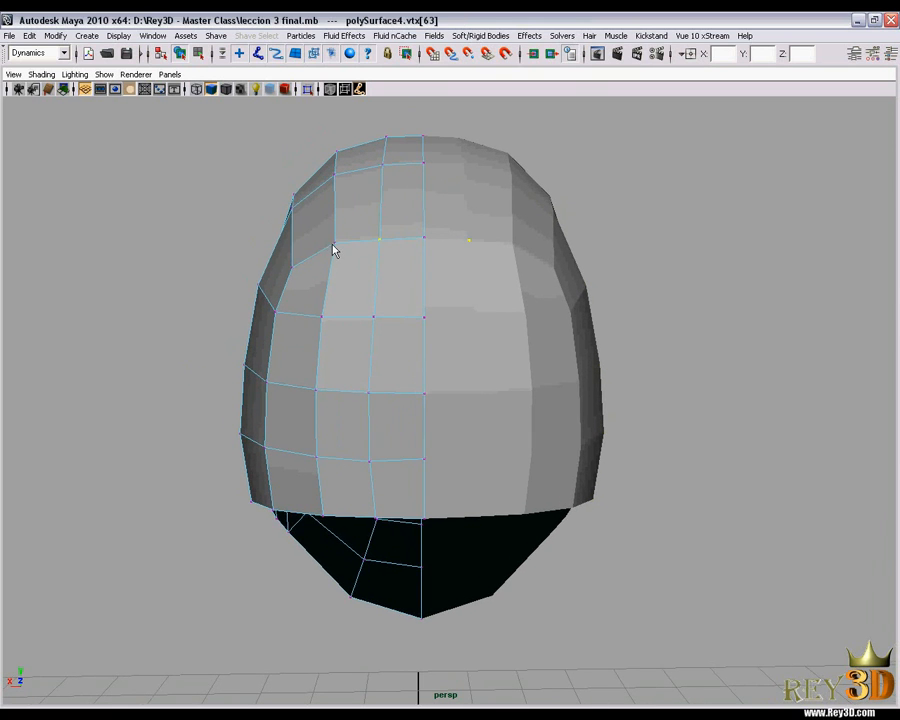
shift+click(379, 240)
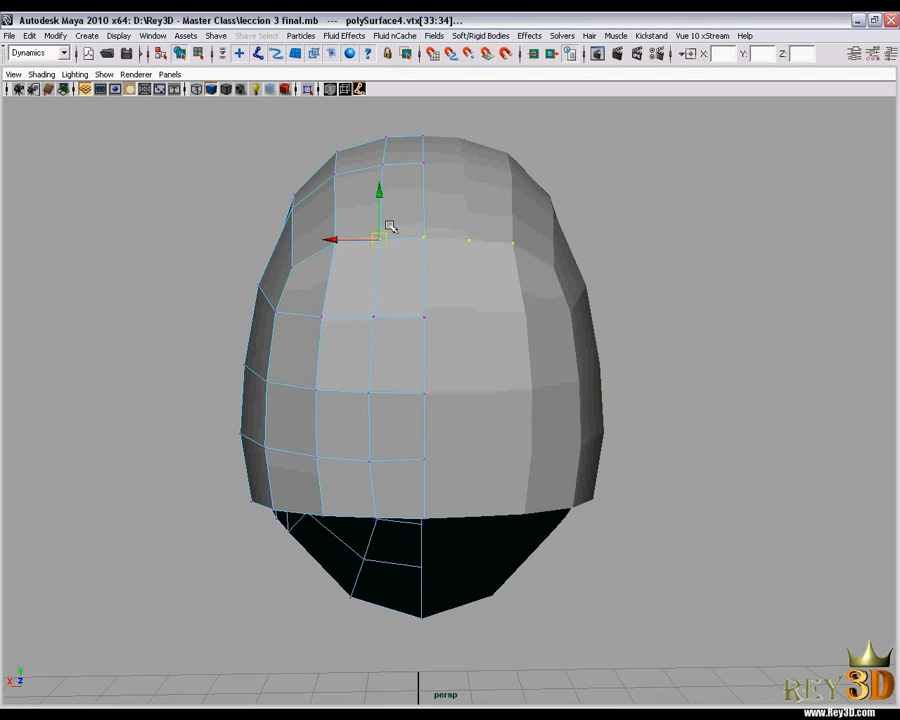
drag(379, 197, 380, 190)
click(291, 250)
click(250, 249)
alt+drag(340, 257, 372, 266)
In the top view, move the centre-side vertices of the row just inside the back edge of the head toward the face
key(space)
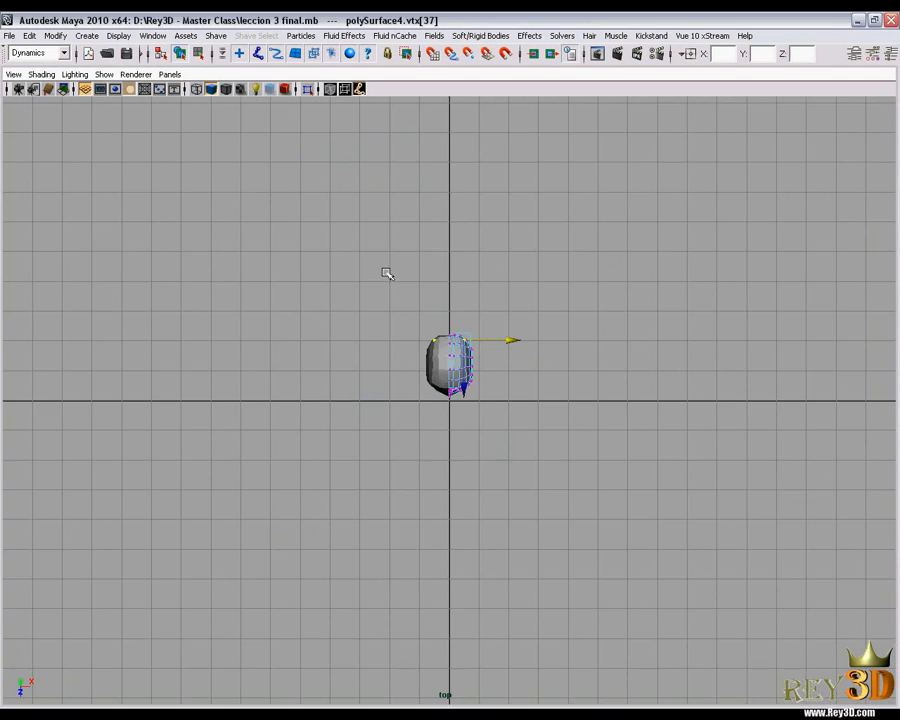
scroll(494, 352, up, 5)
scroll(494, 352, up, 3)
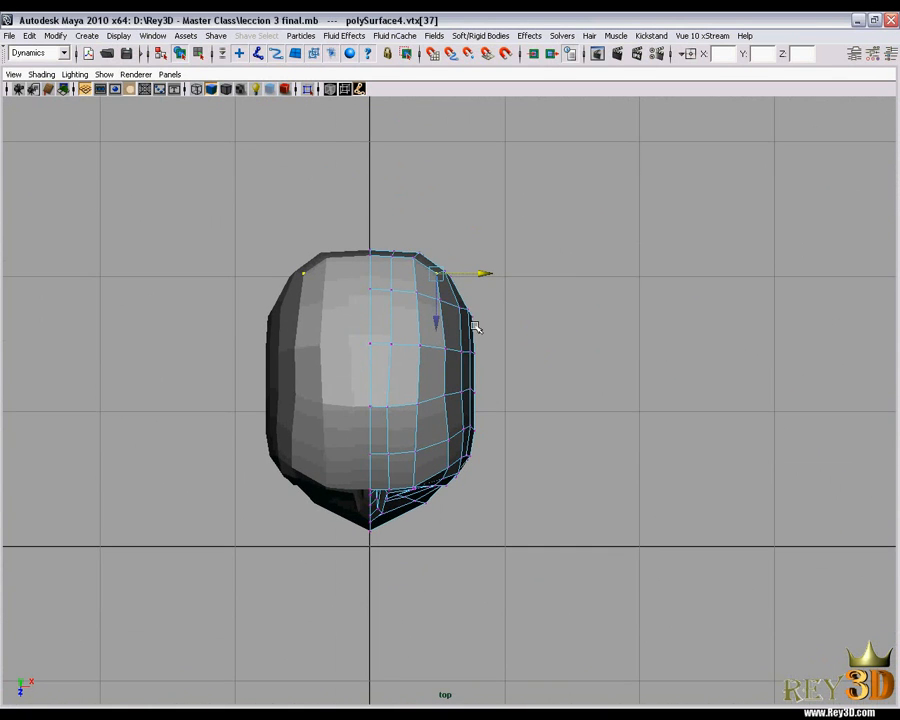
alt+right_drag(475, 327, 443, 273)
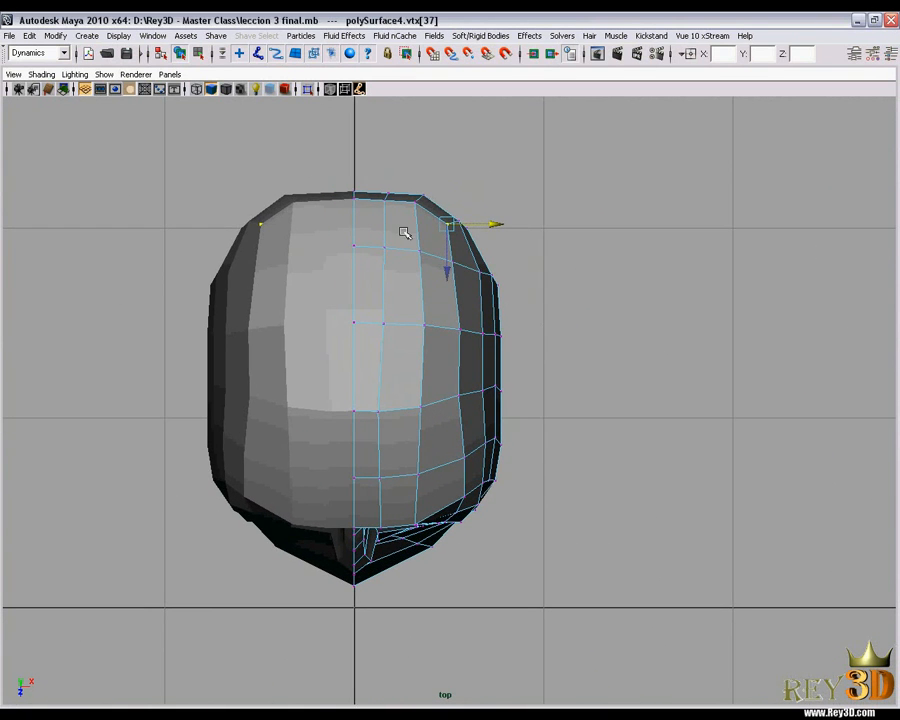
alt+right_drag(457, 342, 488, 311)
alt+middle_drag(488, 311, 488, 335)
click(346, 204)
scroll(381, 199, up, 1)
alt+middle_drag(403, 147, 412, 173)
key(q)
shift+click(381, 212)
key(w)
click(445, 197)
Move the third vertex of that row outward and toward the face, aligning the two centre-side vertices with it
click(418, 224)
drag(456, 226, 466, 226)
drag(421, 273, 345, 276)
click(383, 225)
click(347, 223)
click(382, 226)
Move the outermost vertex of that row toward the face to round the back corner of the skull
click(458, 243)
drag(454, 287, 457, 296)
click(470, 240)
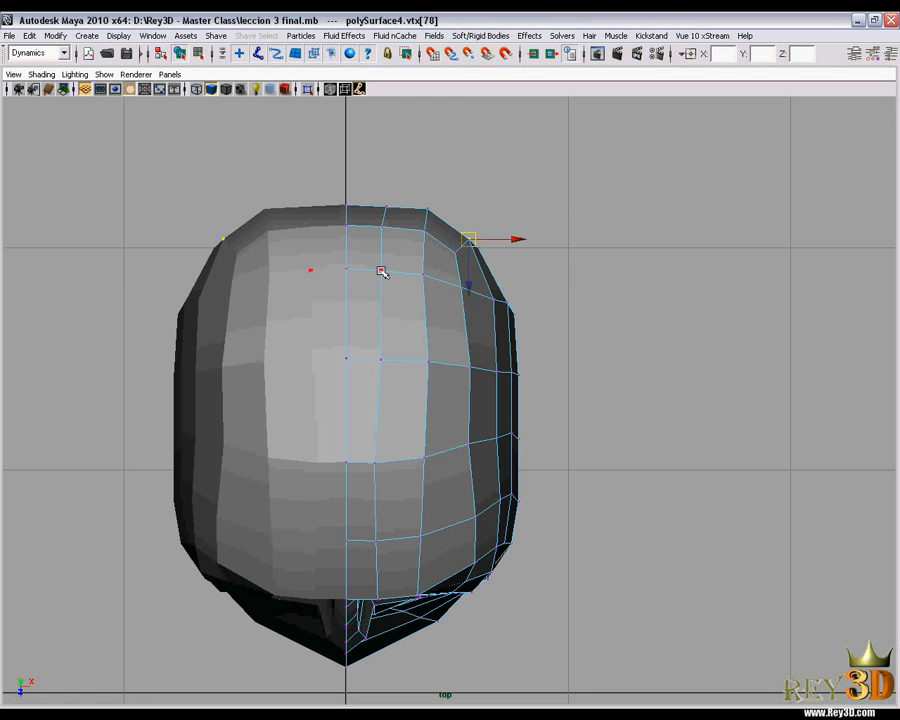
Move the next row's four vertices toward the face from the centre line outward, nudging the outermost one outward
click(348, 270)
drag(346, 317, 462, 338)
click(381, 271)
click(423, 274)
click(461, 288)
drag(511, 292, 513, 292)
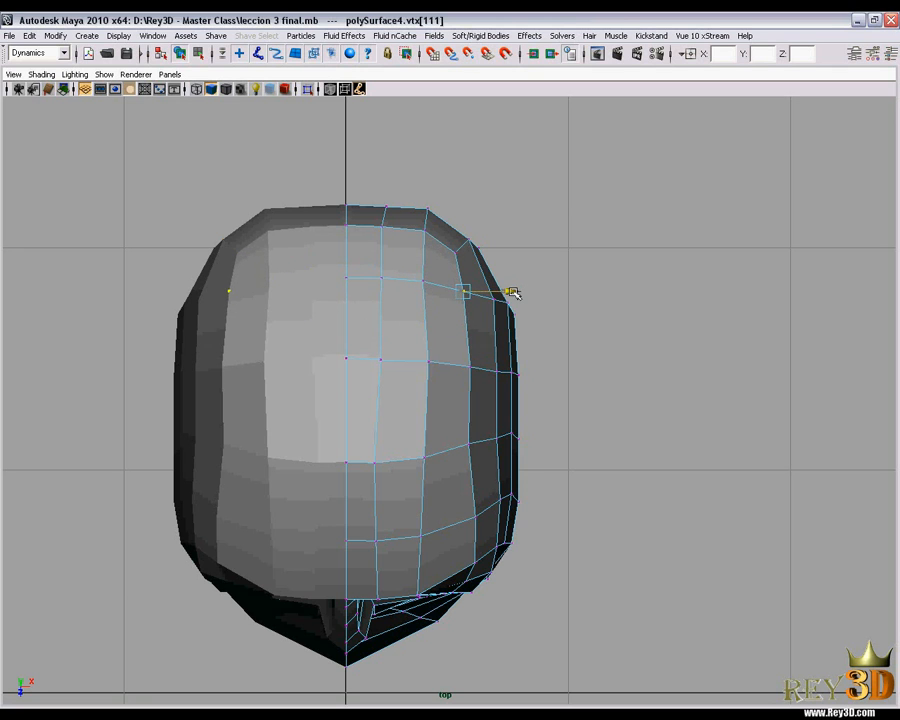
Even out the crown row by moving its two outer vertices inward and the vertex beside the centre line outward
click(470, 367)
drag(518, 368, 431, 360)
click(428, 362)
click(381, 361)
Move the three front vertices of the column beside the centre line outward to straighten that column
click(375, 463)
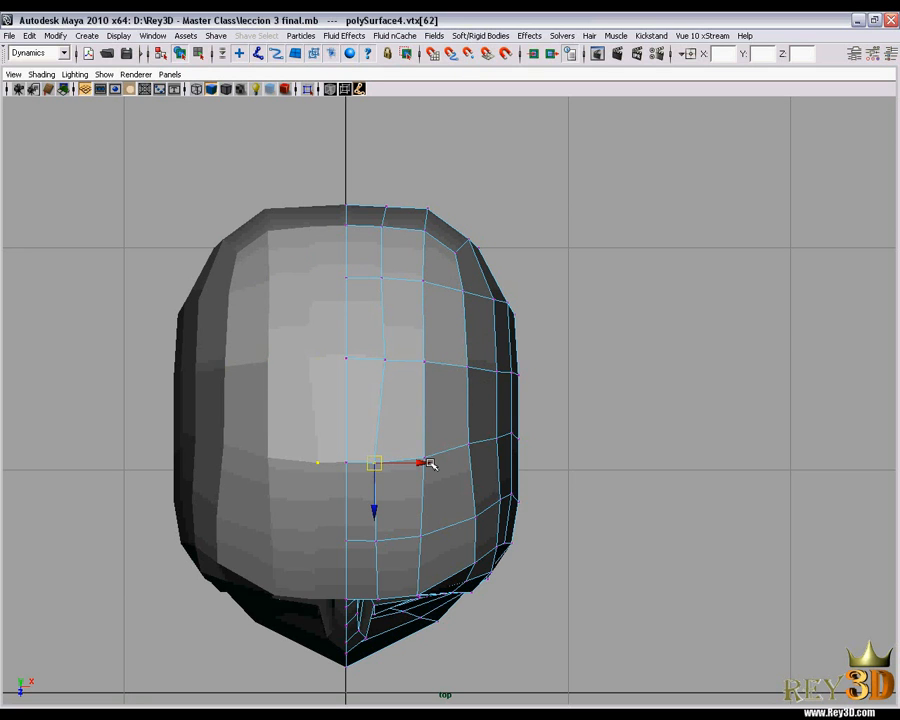
drag(421, 463, 434, 463)
click(377, 541)
drag(424, 541, 432, 540)
click(378, 599)
drag(424, 600, 429, 600)
key(Up)
key(Up)
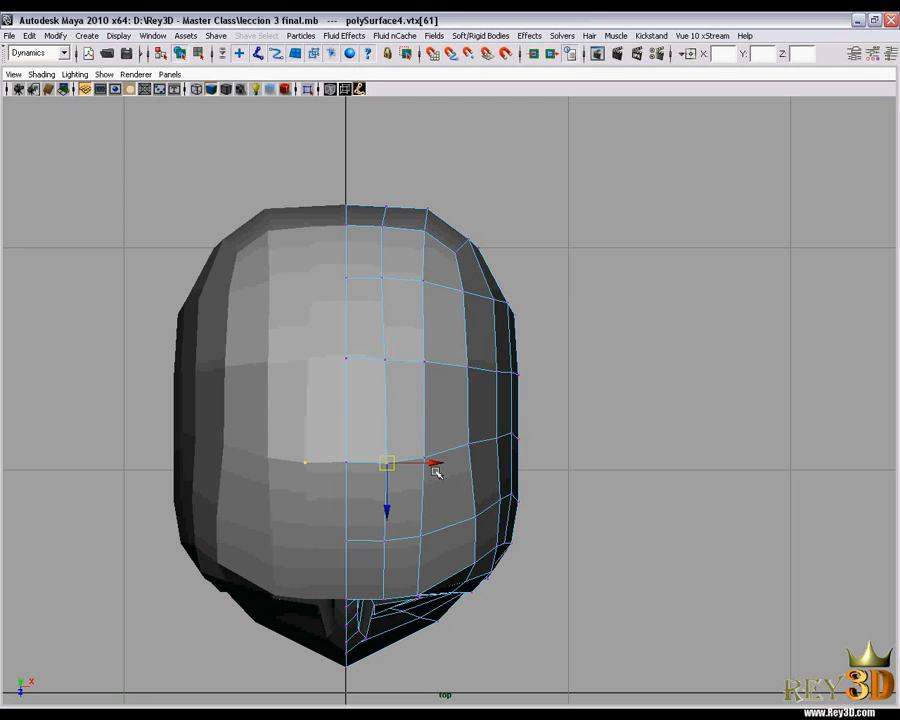
key(Up)
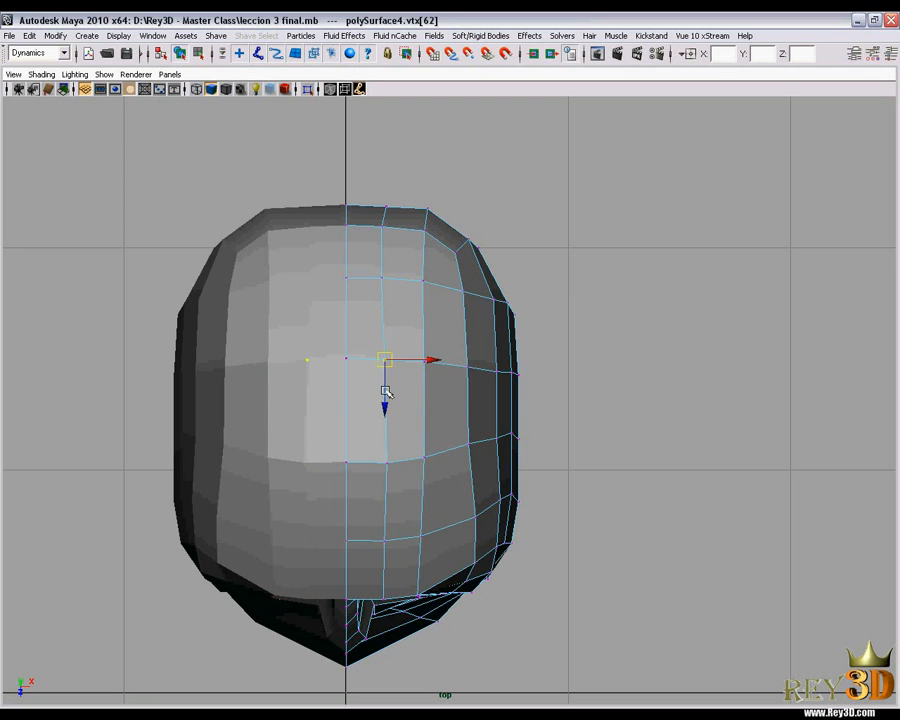
Move the vertices of the row in front of the crown outward, shifting the outer one slightly toward the face
key(Right)
key(Down)
click(469, 443)
drag(506, 443, 511, 443)
drag(474, 486, 482, 459)
click(424, 460)
drag(435, 501, 434, 462)
click(387, 463)
Move the crown row's second and third vertices from the centre line outward
click(385, 360)
click(424, 361)
mouse_move(458, 361)
mouse_down()
mouse_move(476, 362)
mouse_move(441, 361)
mouse_up()
click(385, 360)
Move the third vertex of the row behind the crown outward and toward the face
click(381, 277)
click(426, 279)
drag(468, 278, 472, 281)
drag(428, 325, 430, 332)
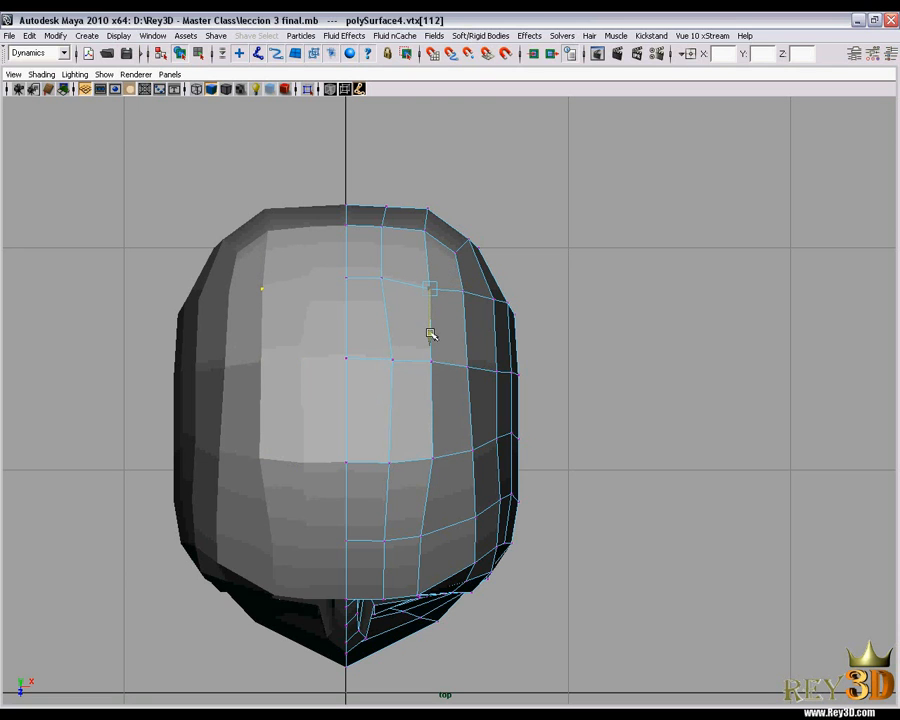
Move the second vertex of the row behind the crown outward and toward the face, and level the centre vertex with it
click(381, 277)
drag(386, 334, 390, 338)
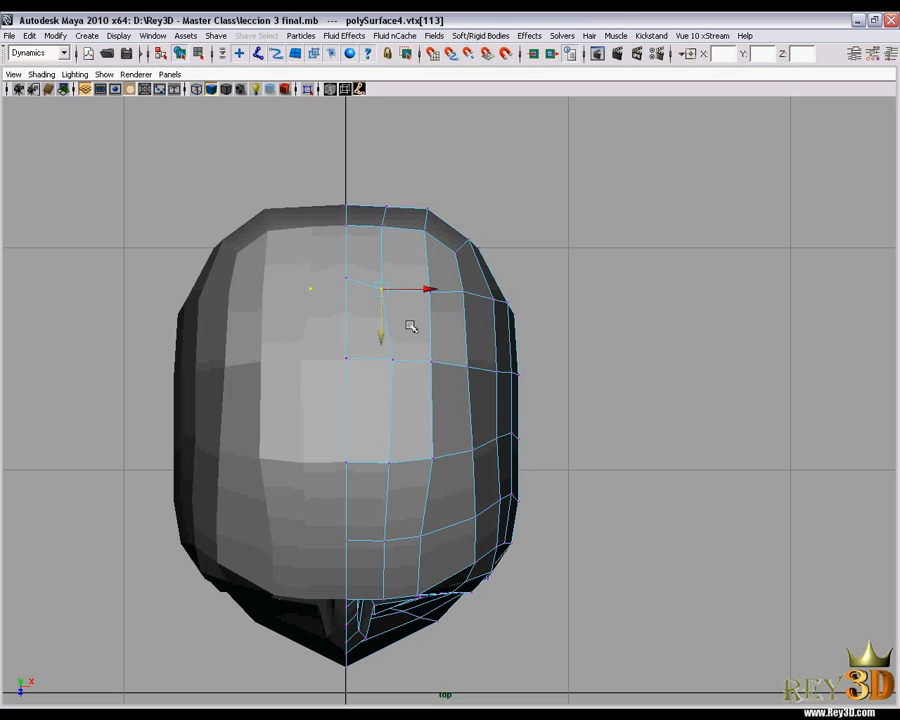
drag(427, 288, 437, 287)
click(347, 279)
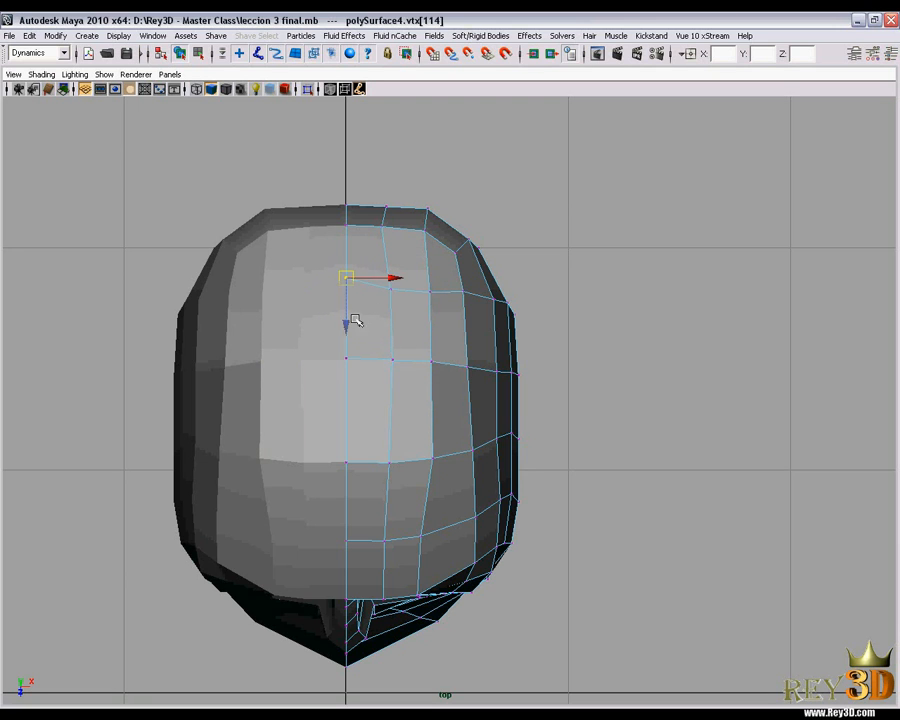
drag(347, 325, 347, 271)
Move the rearmost row's second vertex outward and the fourth vertex of the row behind the crown slightly toward the face
click(387, 224)
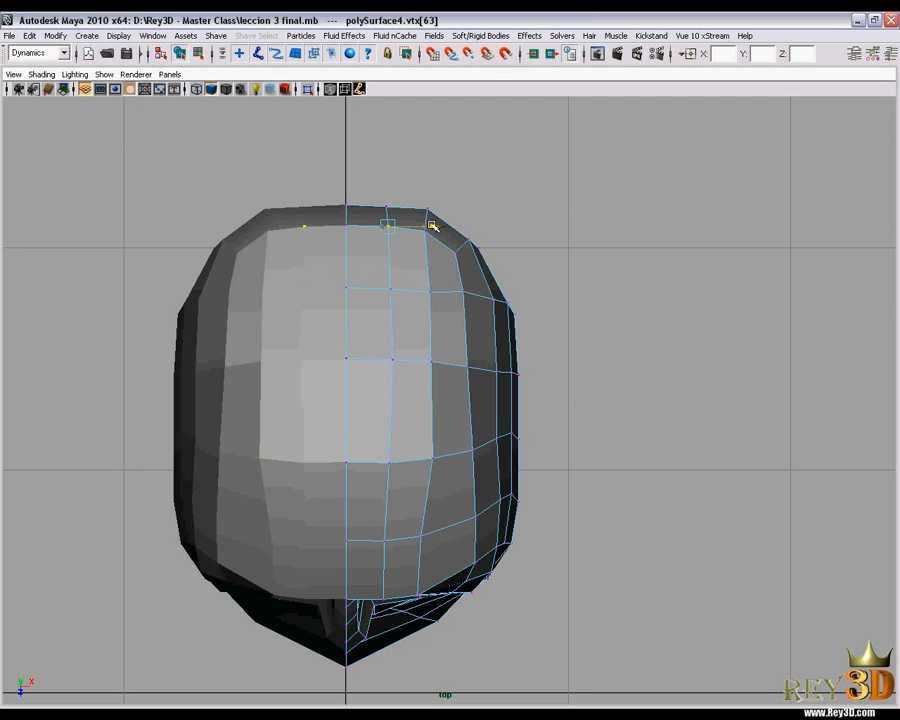
click(425, 231)
click(455, 253)
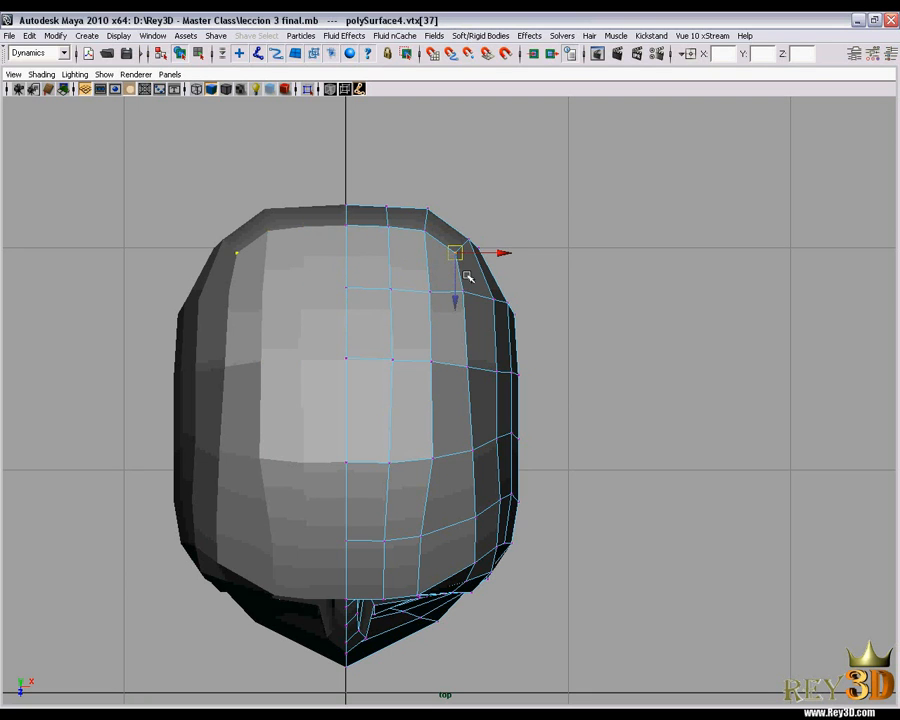
click(463, 298)
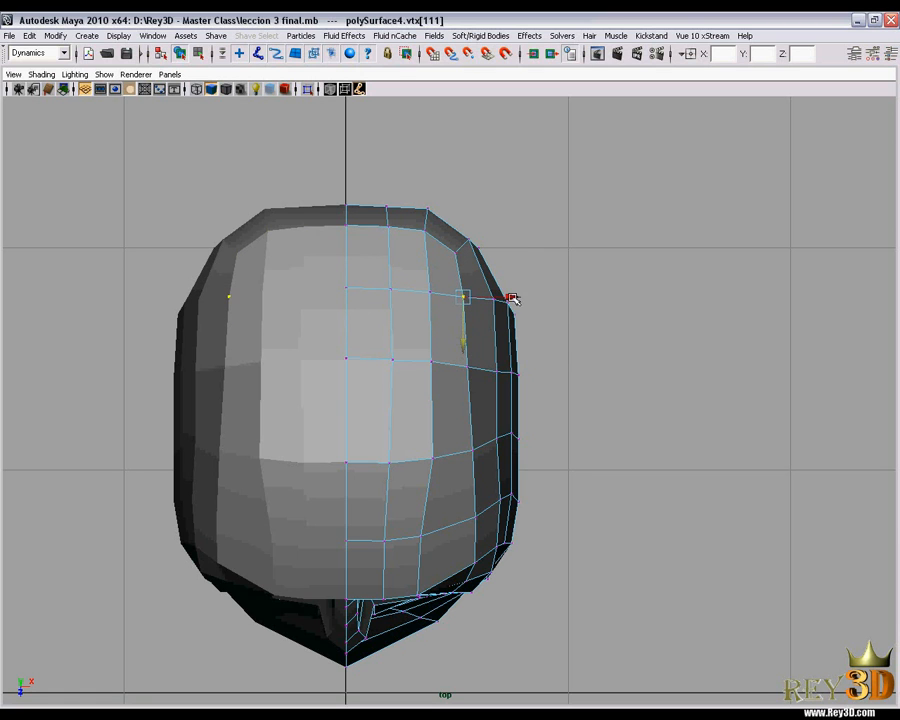
alt+middle_drag(491, 333, 471, 296)
alt+right_drag(471, 296, 488, 329)
alt+middle_drag(488, 329, 495, 317)
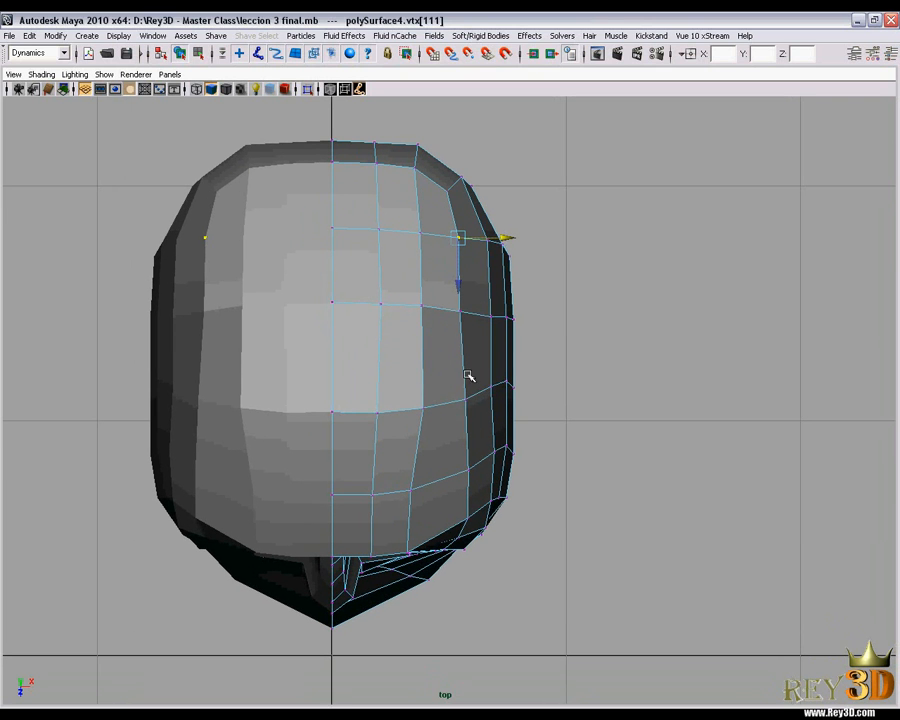
Move the first three vertices of the row in front of the crown backward, keeping the third in line with its column
alt+middle_drag(377, 407, 382, 422)
click(383, 423)
click(337, 422)
drag(338, 464, 338, 455)
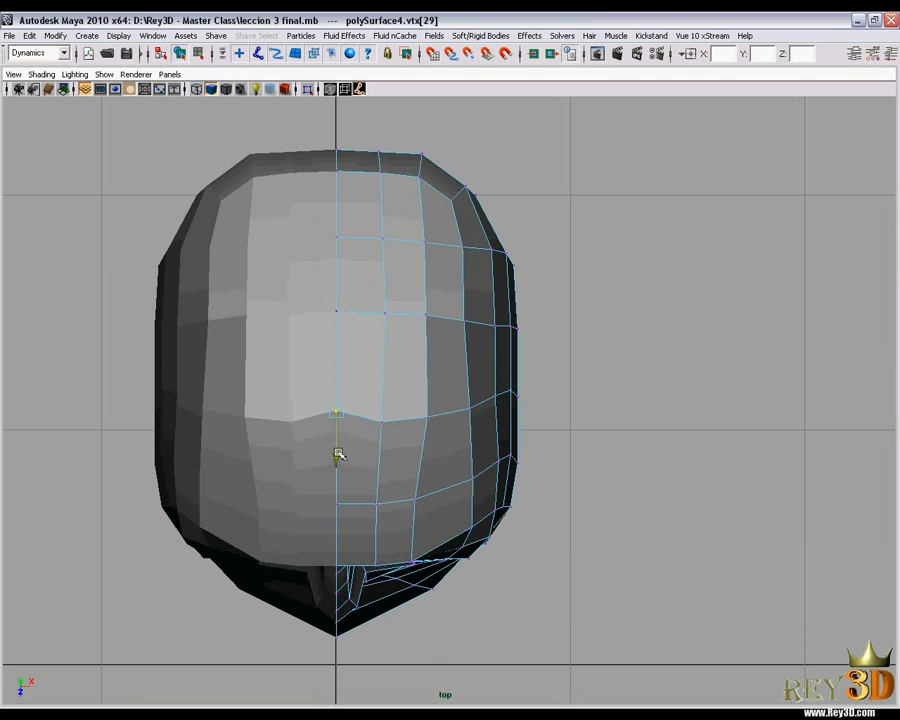
click(381, 423)
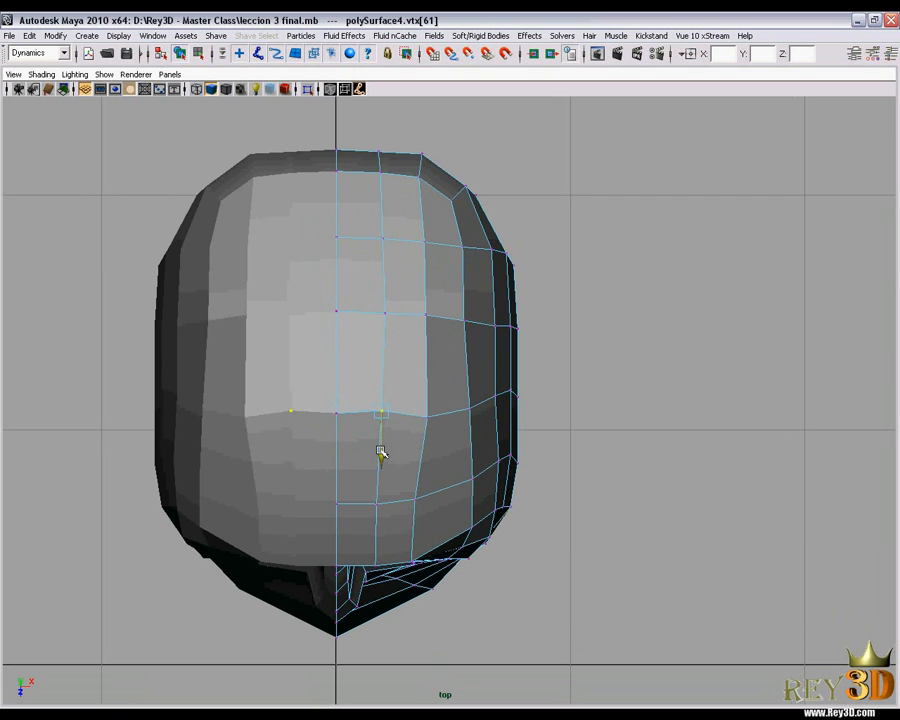
drag(402, 424, 473, 418)
drag(433, 463, 434, 457)
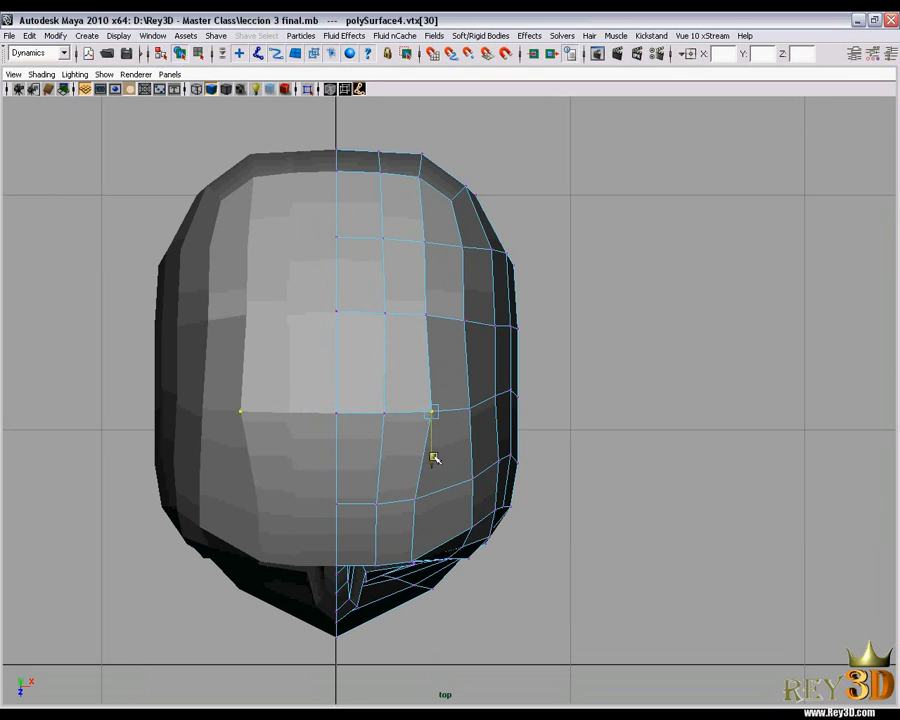
click(469, 408)
key(ctrl+z)
drag(471, 411, 468, 411)
Move the third vertex of the second row in front of the crown outward and slightly backward to straighten its column
click(415, 499)
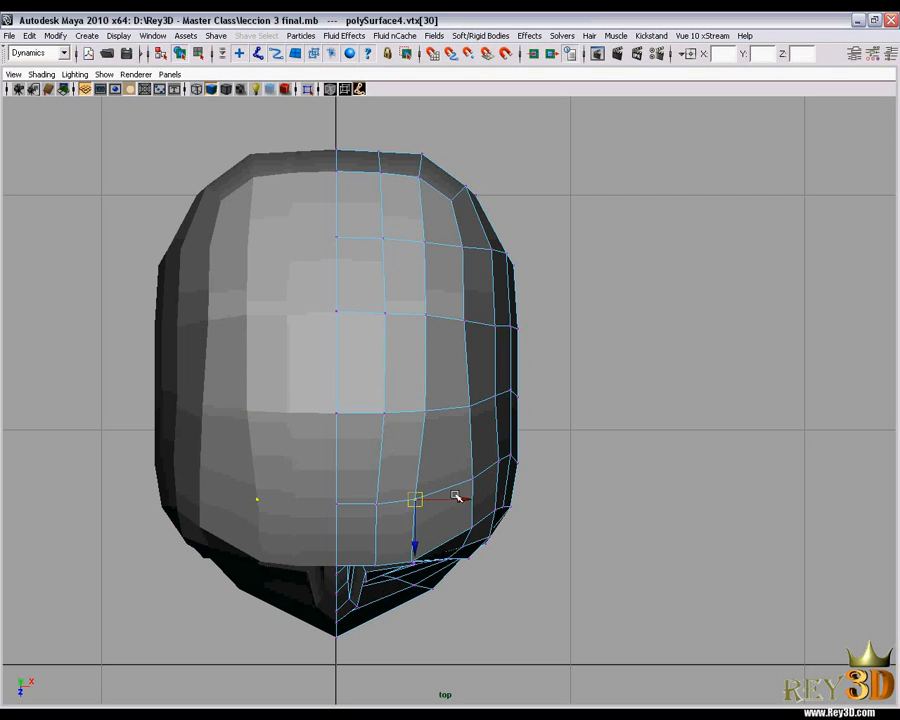
drag(461, 499, 468, 499)
click(424, 537)
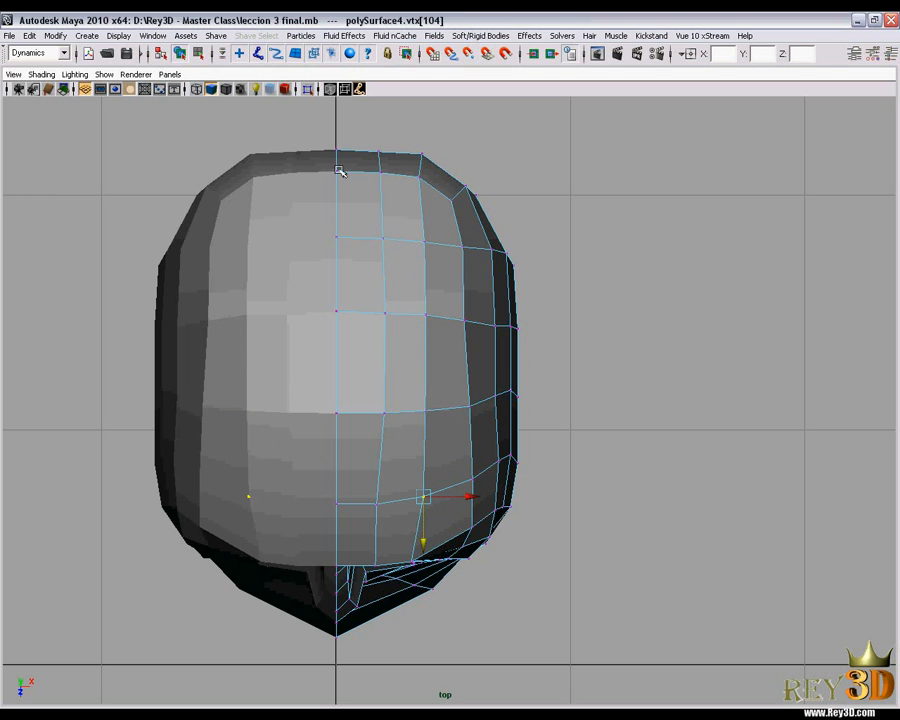
Move the fourth vertices of the crown row and the row in front of it slightly outward
click(465, 320)
click(512, 319)
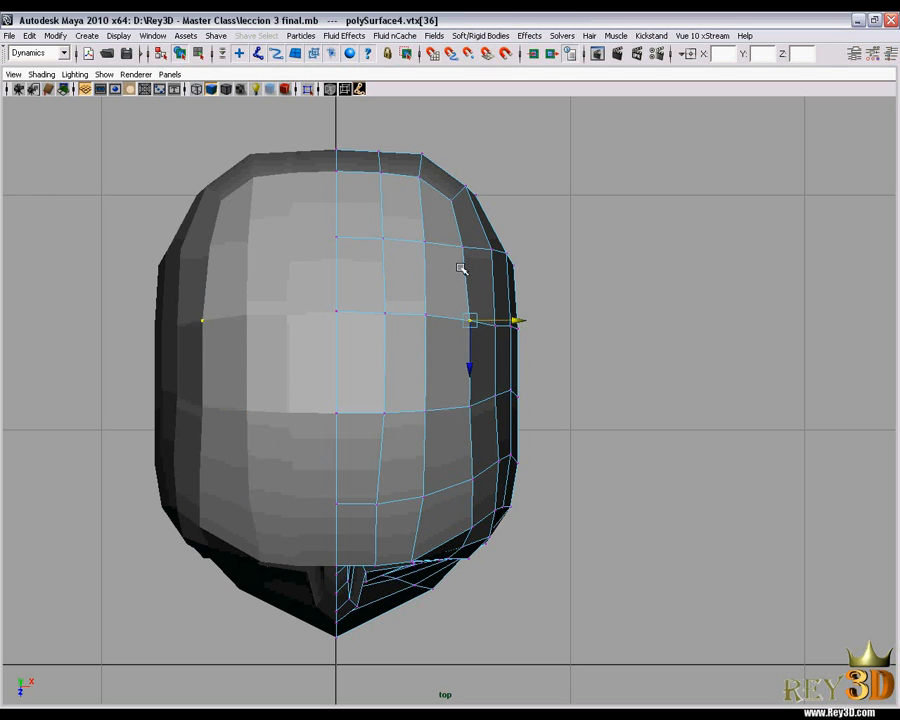
click(470, 409)
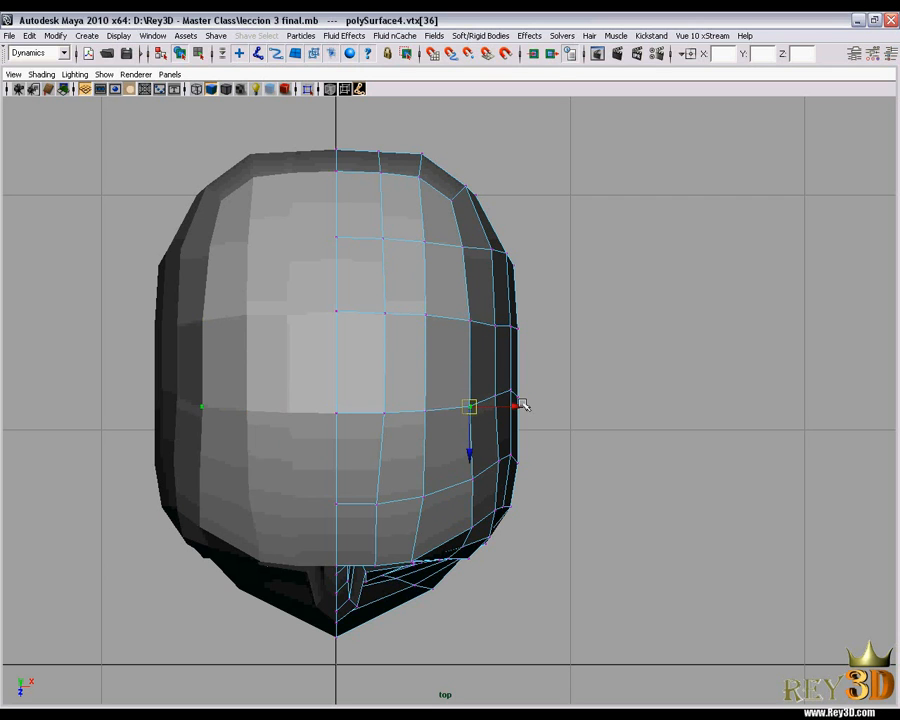
drag(519, 405, 522, 406)
Move the two front vertices of the fourth column inward, shifting the frontmost one slightly toward the face
click(470, 479)
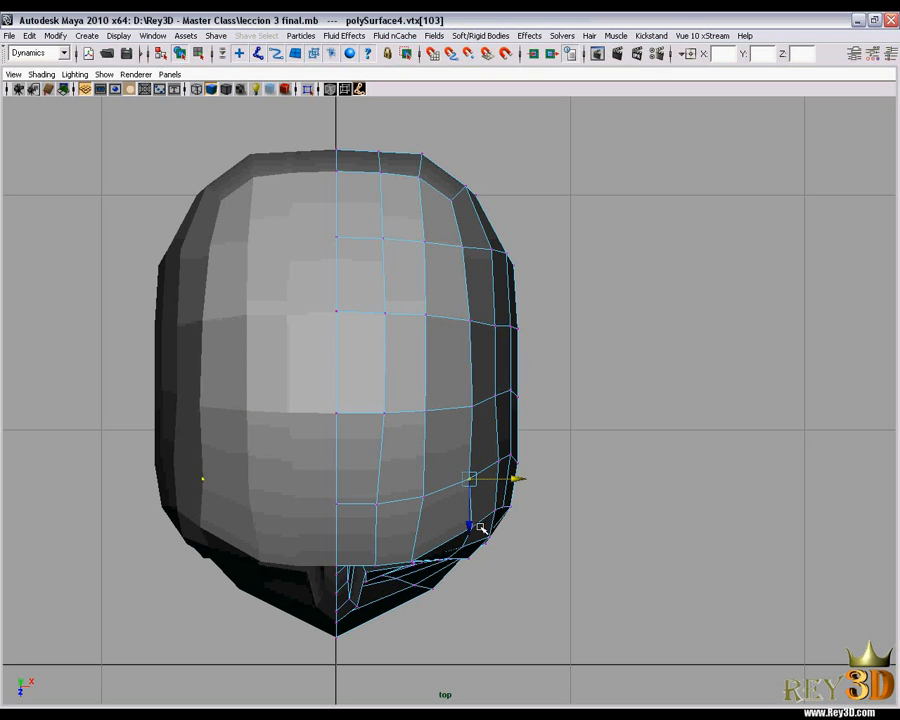
click(587, 498)
click(473, 526)
drag(518, 527, 508, 528)
drag(463, 575, 457, 555)
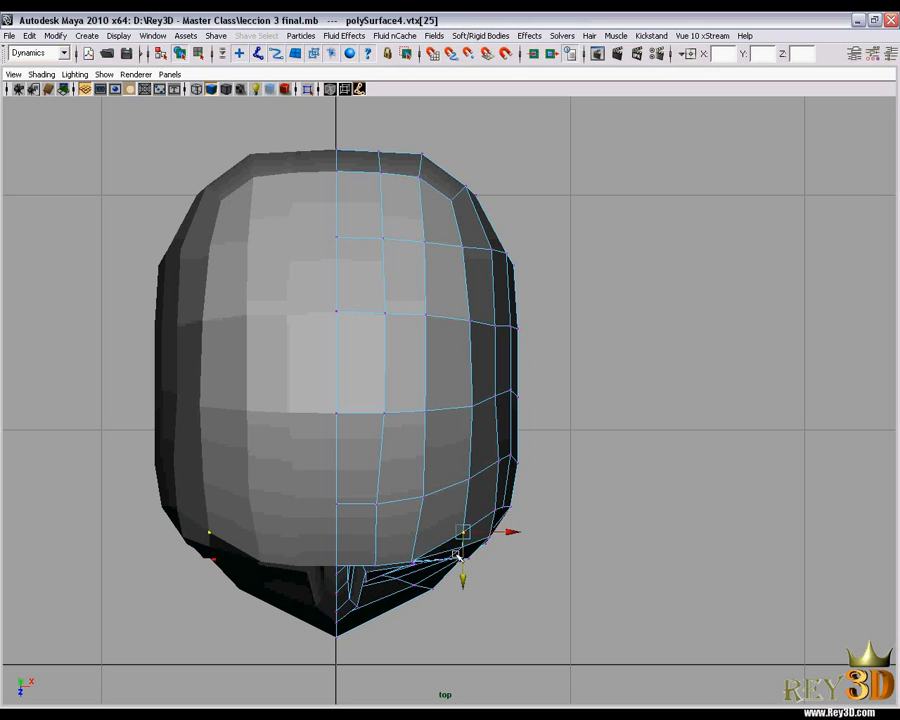
Move the first three vertices of the second row in front of the crown backward, shifting the second and third outward
click(379, 502)
click(424, 494)
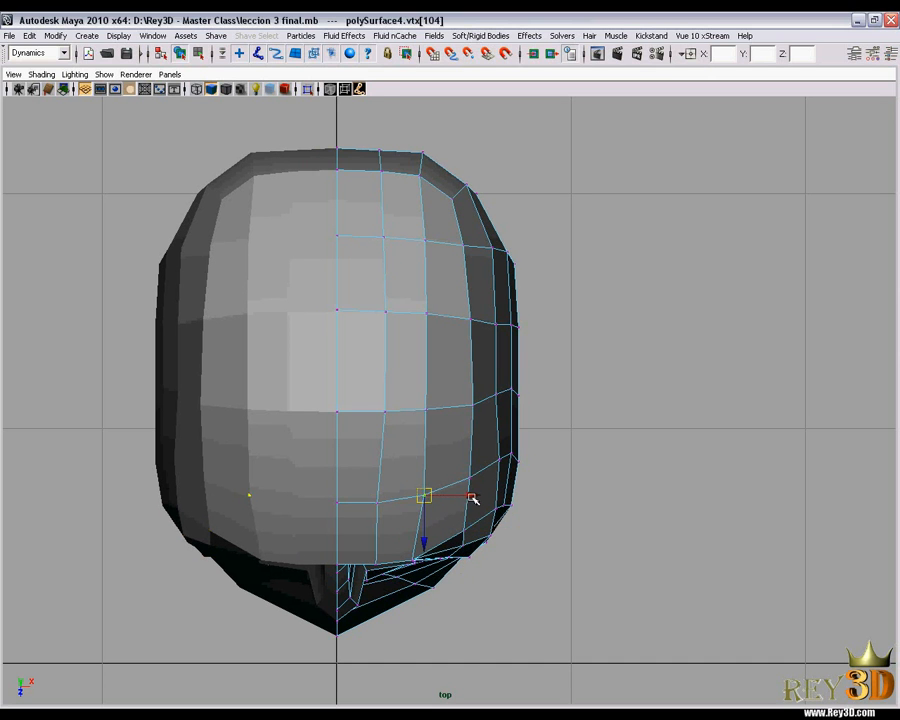
drag(476, 497, 474, 486)
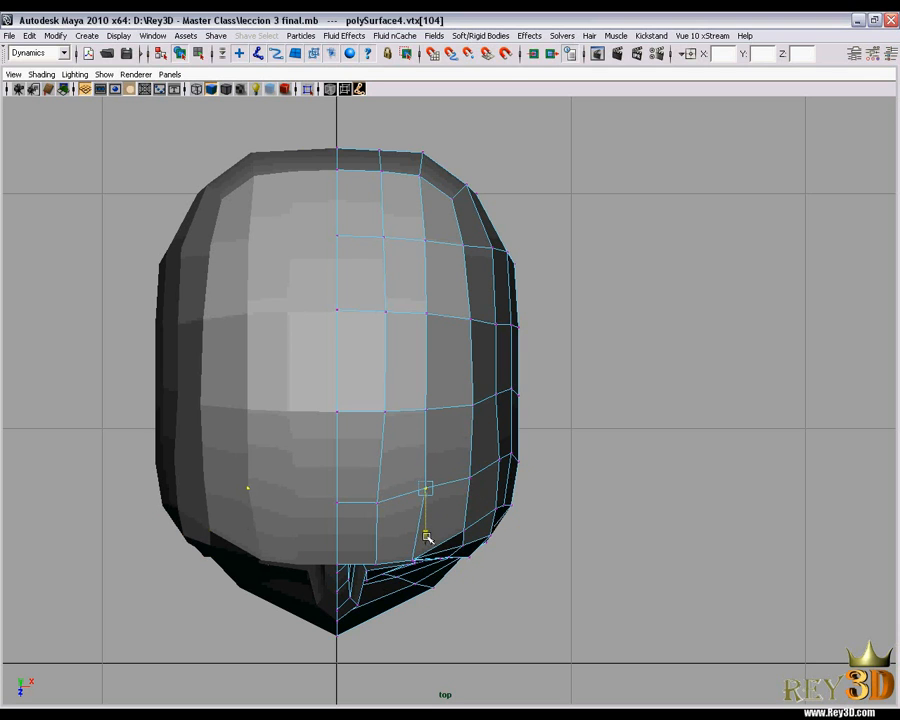
click(378, 499)
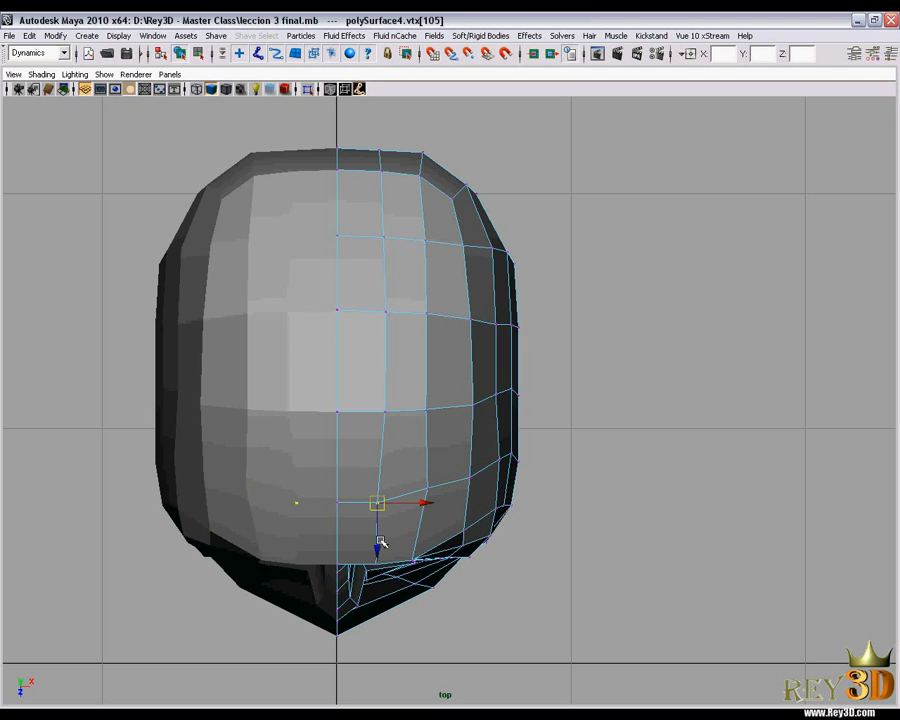
drag(381, 540, 376, 532)
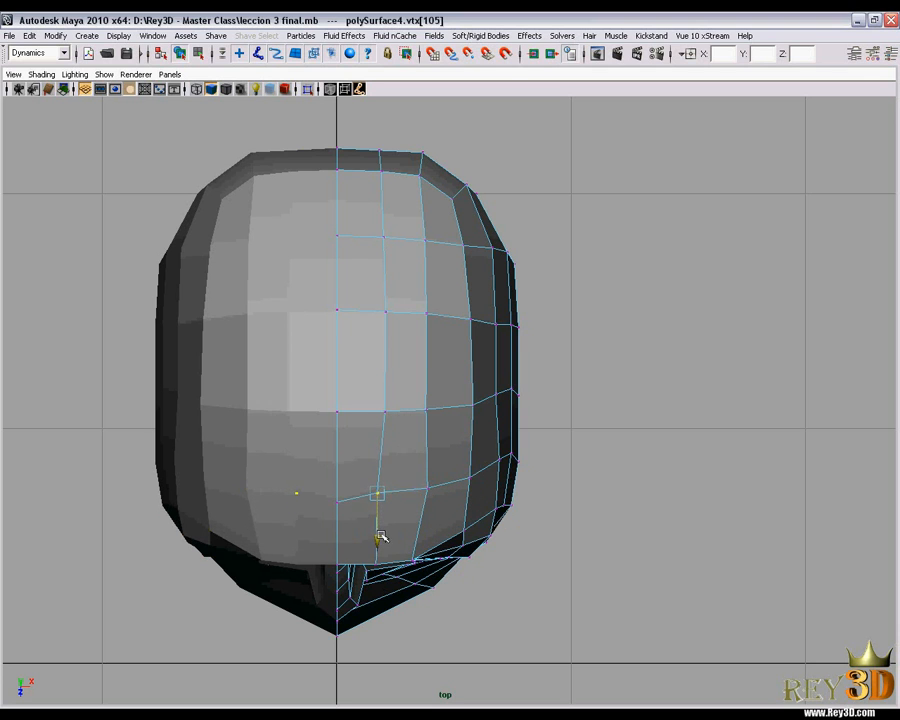
drag(423, 488, 428, 485)
drag(326, 491, 339, 530)
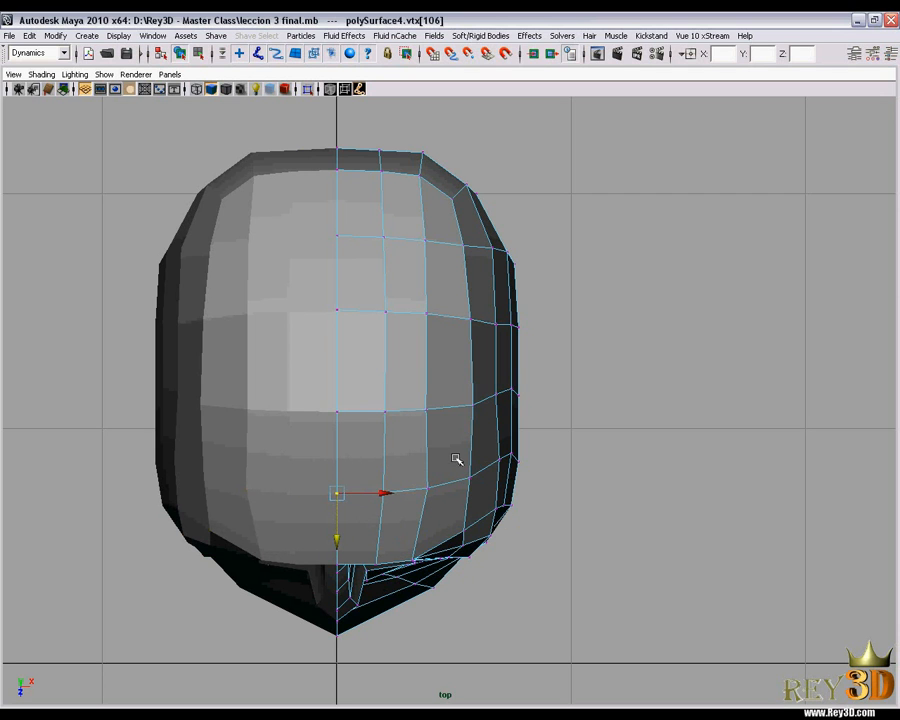
Smooth the fifth column by moving its rear and two front vertices inward and its middle vertex slightly toward the face
alt+middle_drag(486, 439, 432, 400)
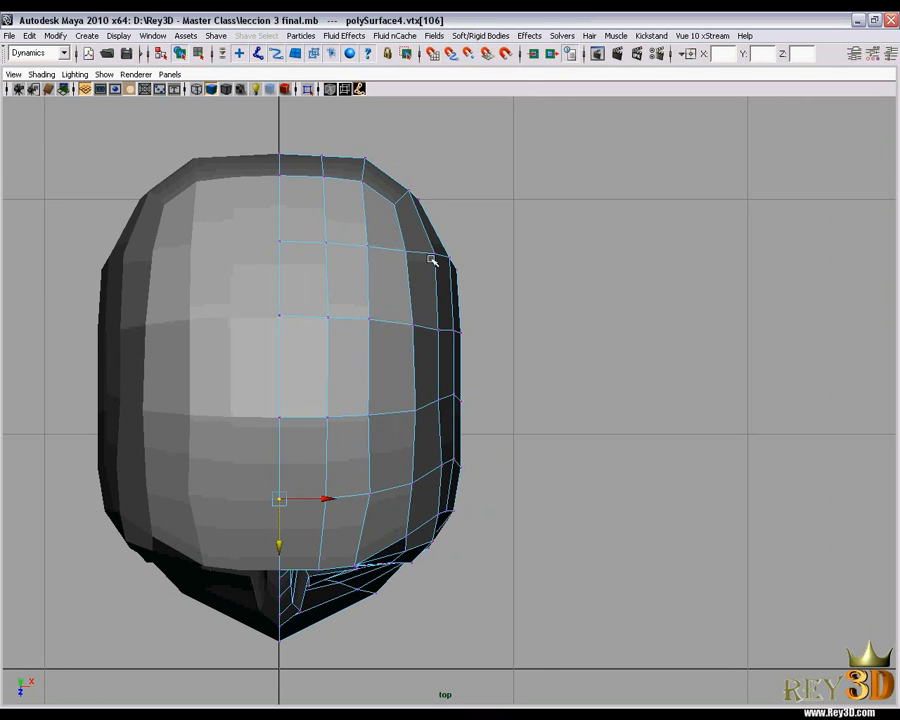
alt+middle_drag(419, 189, 428, 207)
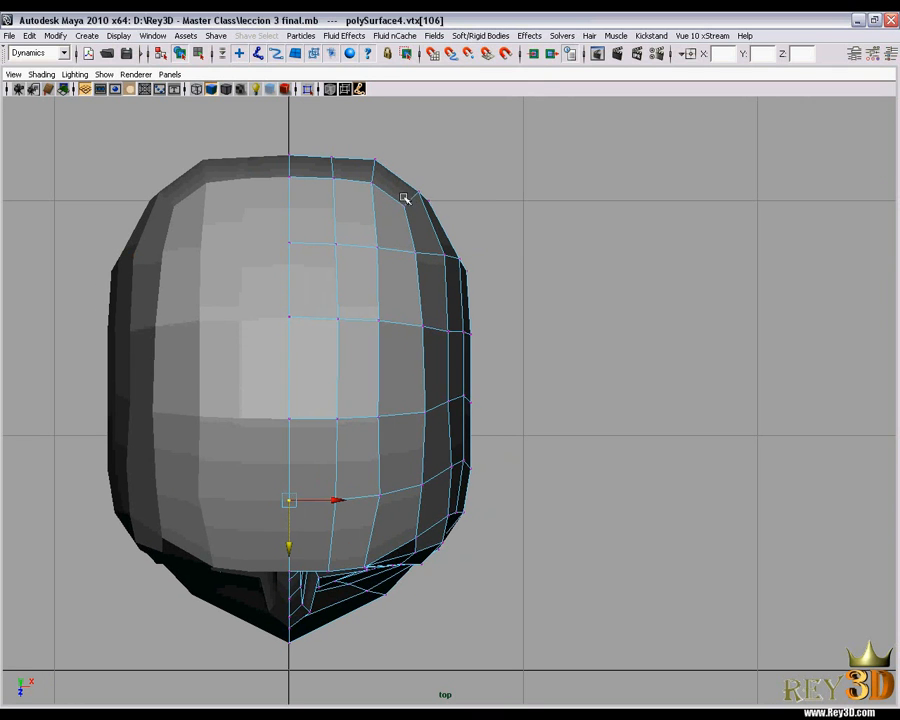
click(449, 331)
click(449, 259)
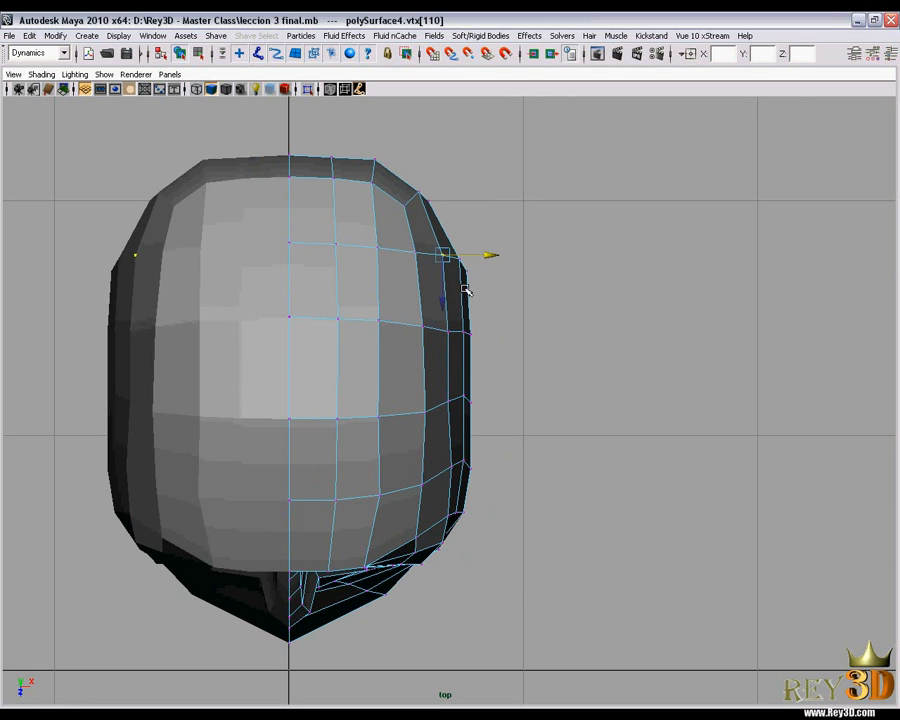
click(449, 401)
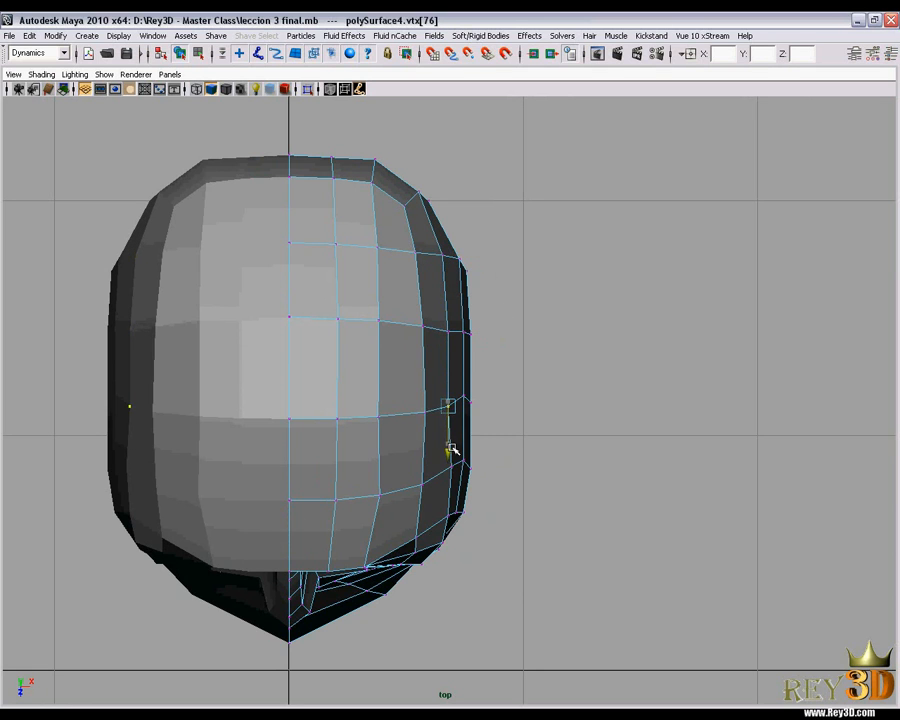
drag(455, 470, 450, 514)
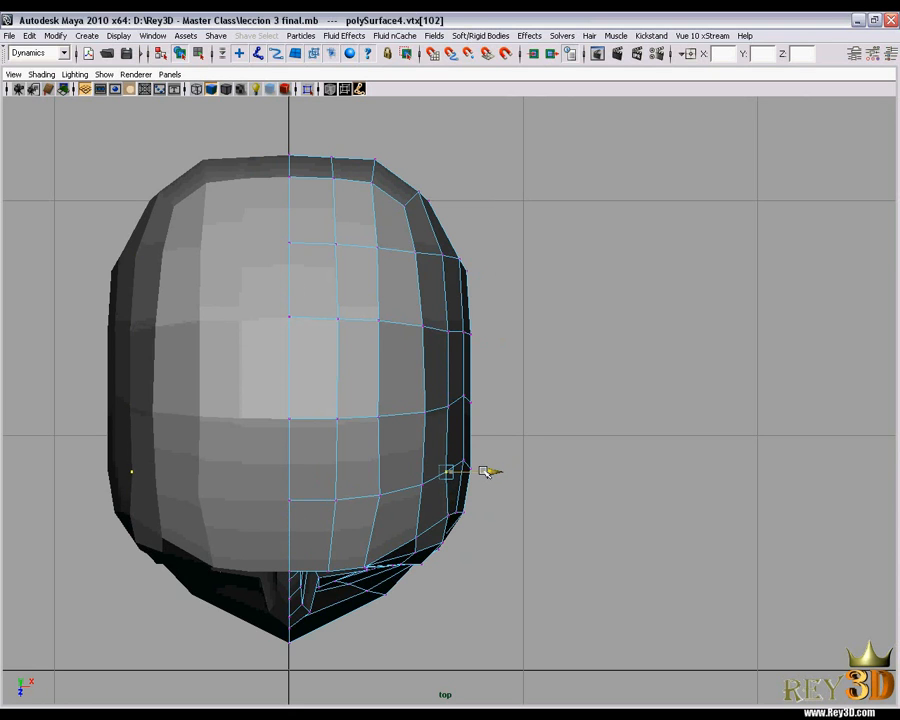
click(450, 518)
drag(484, 518, 478, 517)
Select the four side vertices of the sixth column and move them together slightly inward
alt+middle_drag(477, 422, 470, 418)
click(454, 256)
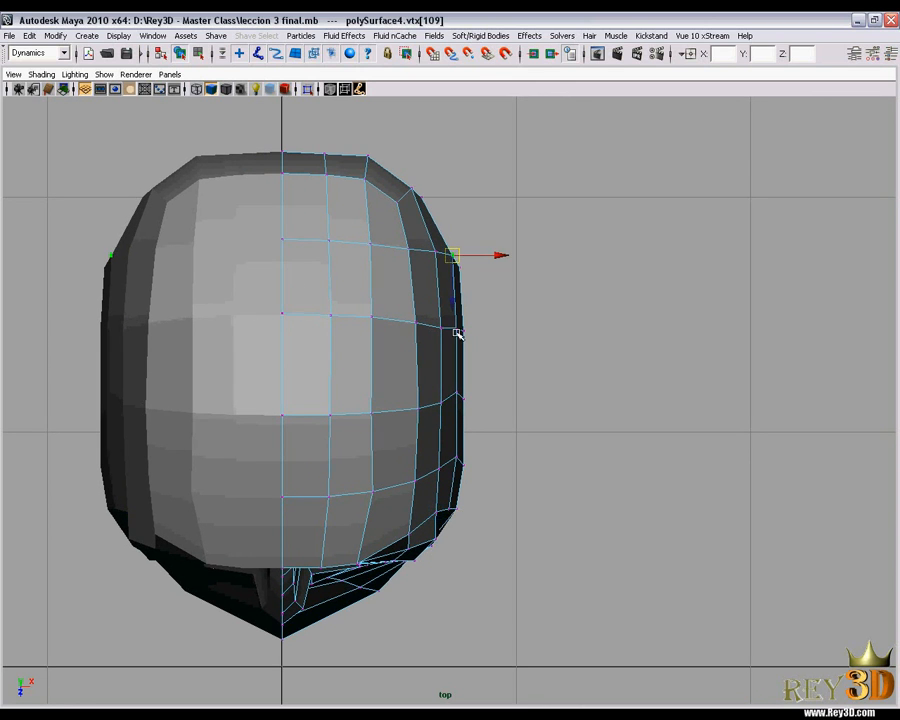
shift+click(457, 329)
shift+click(457, 393)
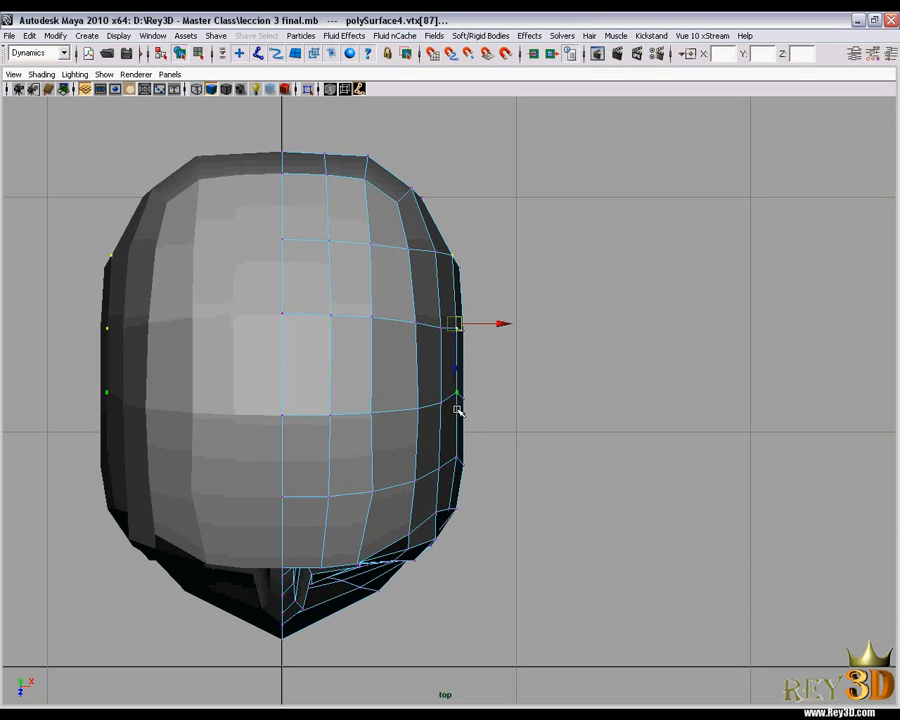
shift+click(457, 458)
shift+click(450, 511)
drag(500, 354, 497, 353)
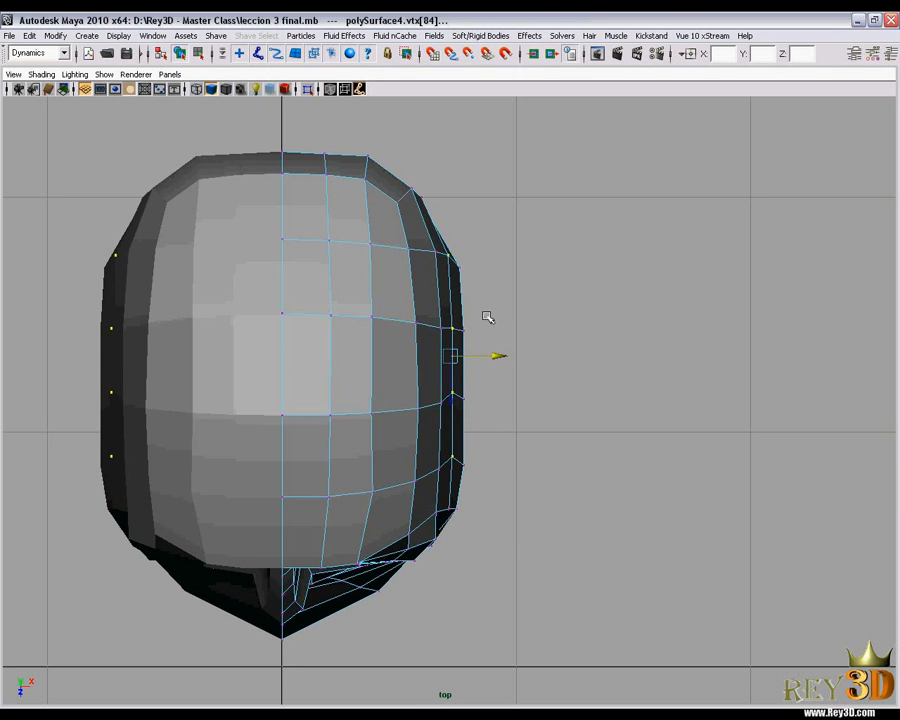
Move the four outermost side vertices together inward and slightly toward the back of the head
click(460, 266)
click(462, 333)
click(461, 366)
drag(507, 371, 503, 364)
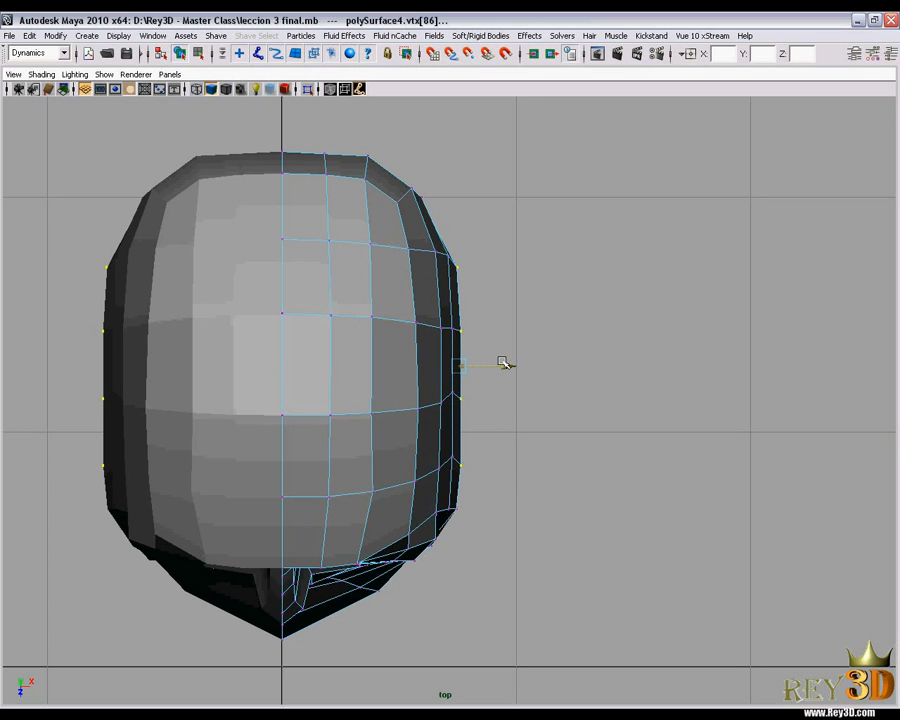
drag(462, 410, 460, 399)
drag(503, 356, 501, 355)
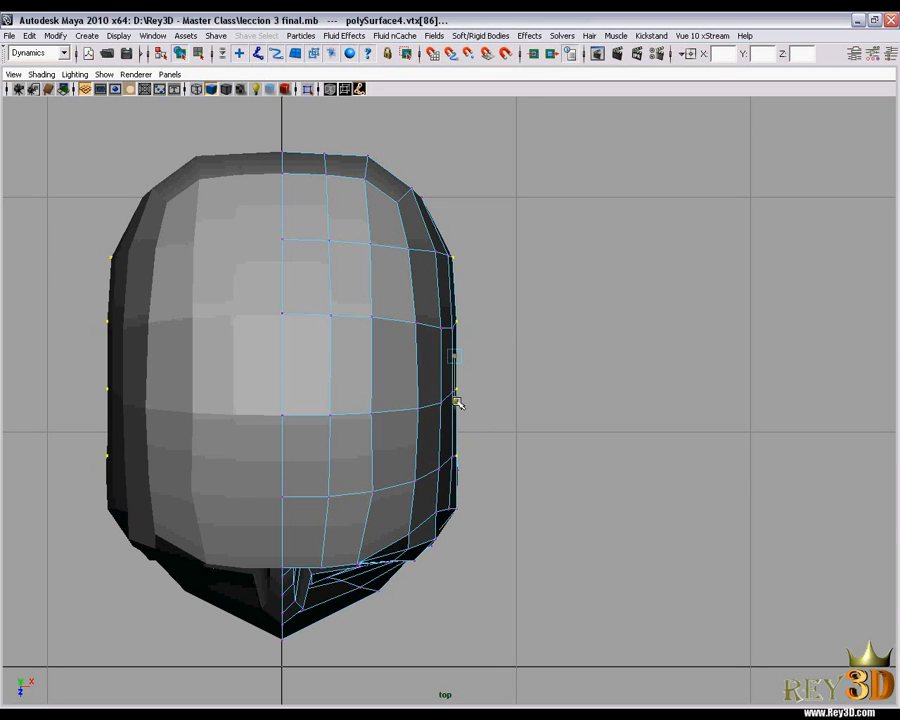
Examine the reshaped skull in the perspective view from the front, side and three-quarter angles
alt+middle_drag(452, 472, 458, 458)
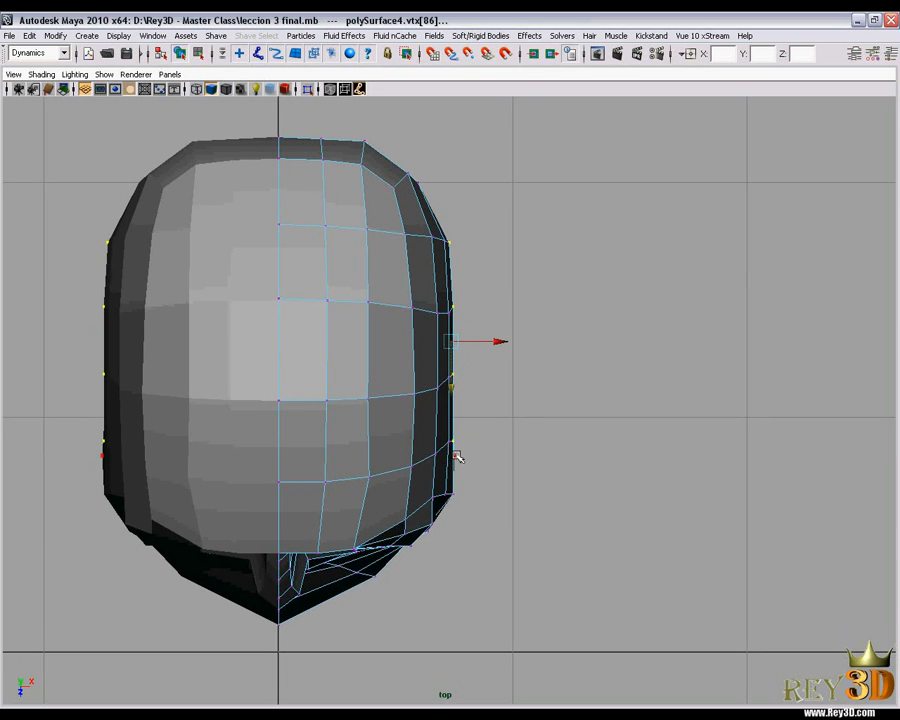
click(456, 454)
key(space)
drag(506, 382, 504, 361)
alt+drag(364, 394, 524, 303)
key(f)
alt+drag(418, 368, 390, 318)
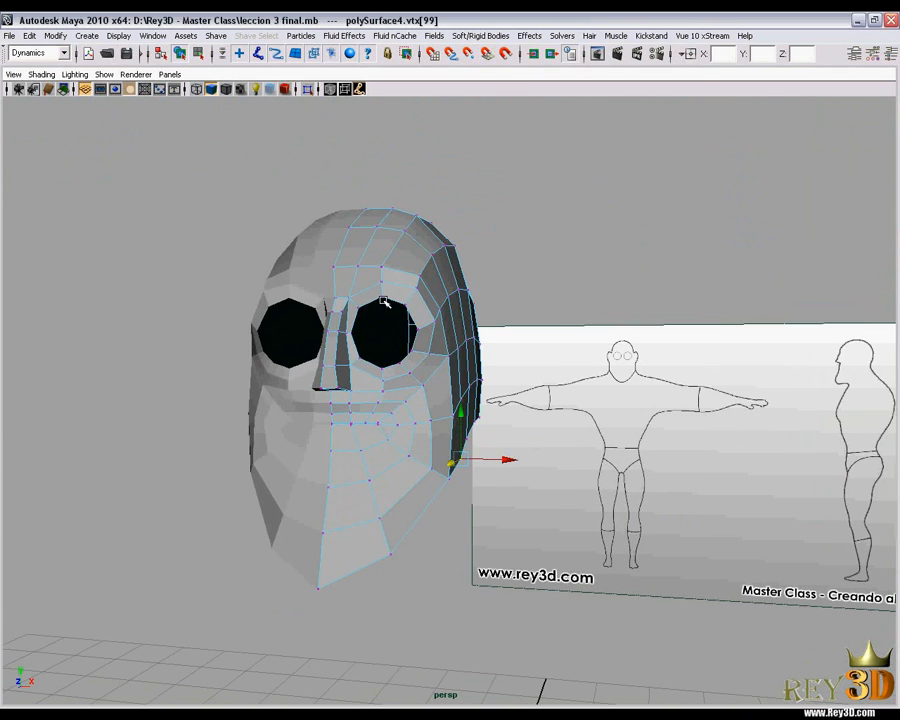
alt+drag(495, 426, 338, 430)
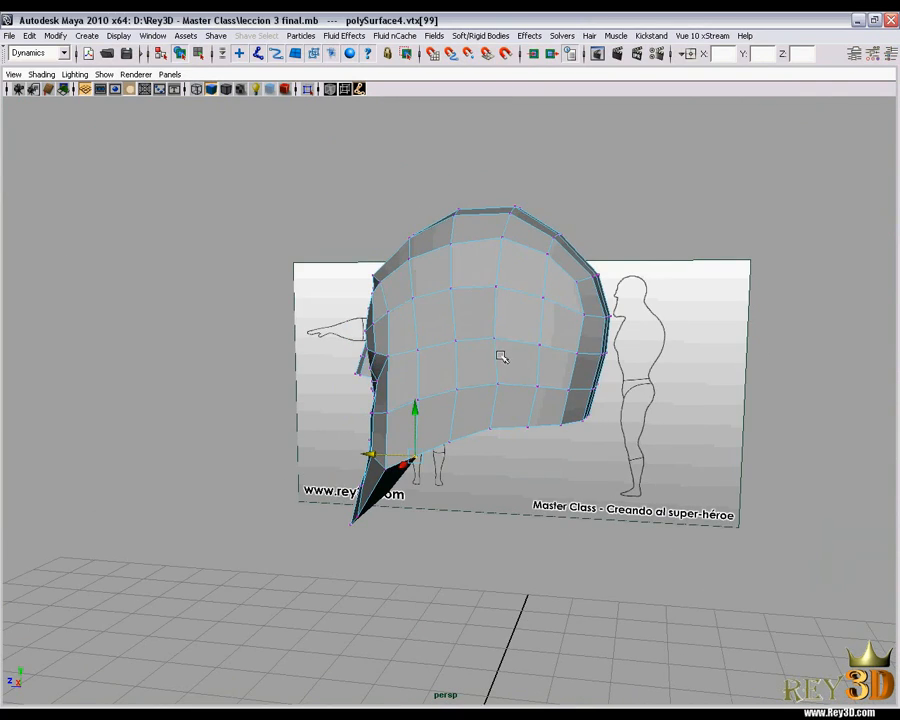
alt+drag(457, 328, 660, 369)
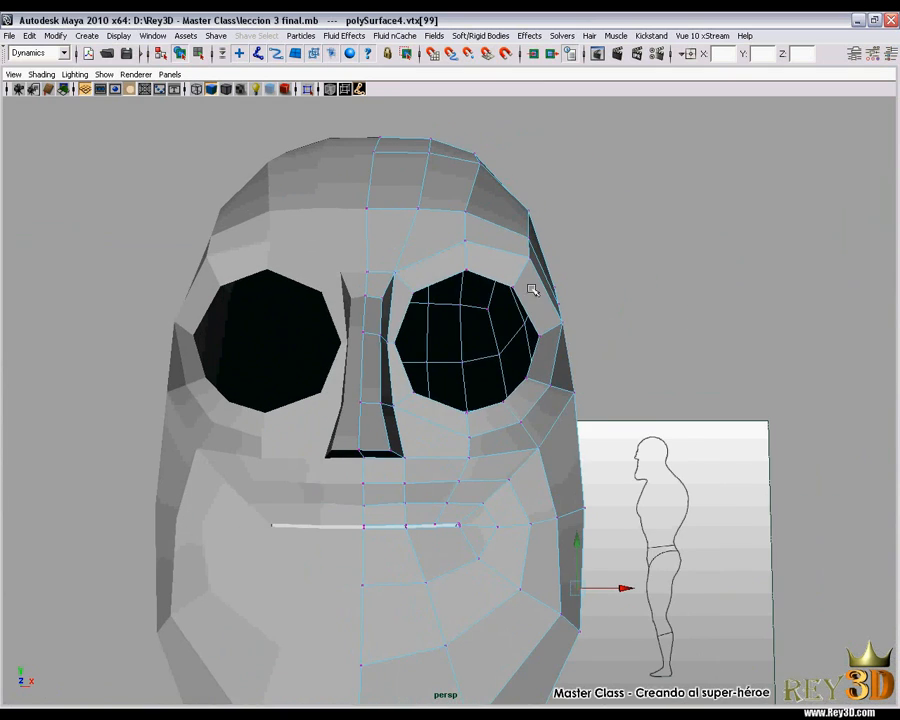
In the front view, move the vertex above the eye's outer upper corner slightly inward toward the eye
key(space)
drag(595, 327, 580, 358)
alt+right_drag(502, 362, 673, 313)
alt+middle_drag(673, 313, 517, 371)
alt+right_drag(518, 371, 525, 371)
click(476, 227)
drag(476, 227, 467, 226)
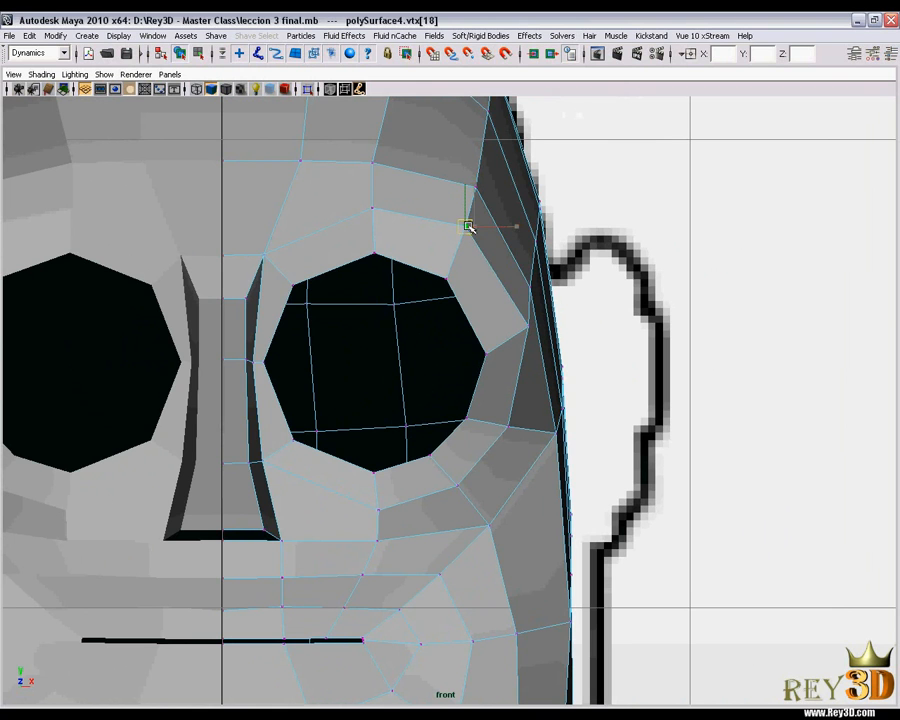
Move the vertex beside the eye's outer corner inward, and raise the eye opening's outermost vertex slightly
click(530, 328)
drag(530, 328, 515, 322)
alt+right_drag(541, 382, 514, 372)
alt+middle_drag(507, 402, 473, 367)
mouse_move(459, 361)
alt+right_down()
mouse_move(509, 384)
mouse_move(456, 352)
alt+right_up()
click(437, 337)
drag(436, 325, 438, 325)
scroll(448, 321, down, 1)
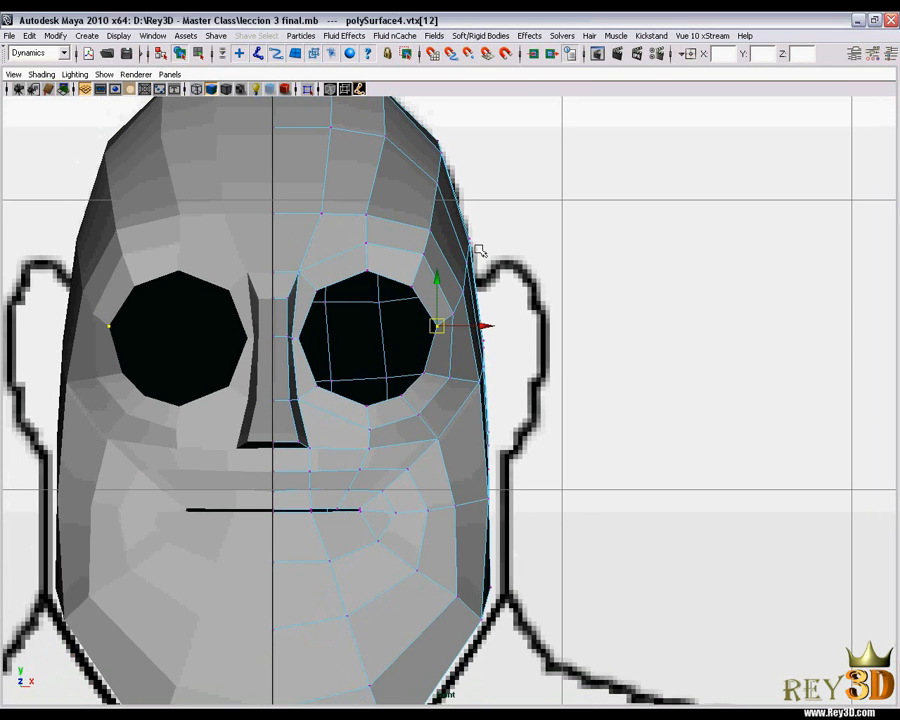
Select the vertex at the skull's upper side in the front view and nudge it toward the reference outline
scroll(455, 328, down, 4)
scroll(438, 219, up, 5)
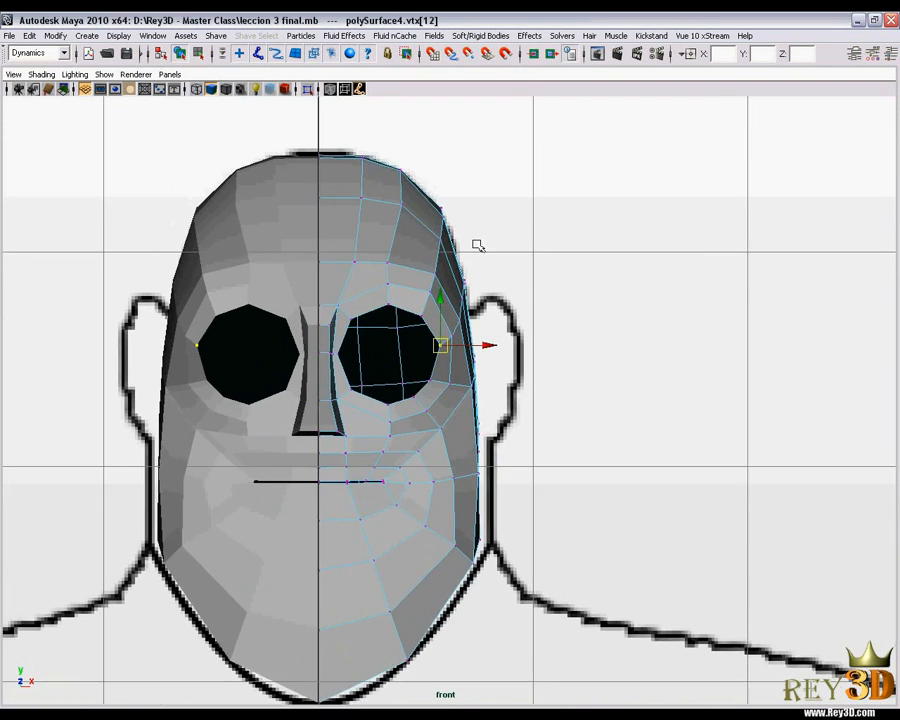
click(434, 241)
key(r)
key(w)
scroll(436, 338, down, 2)
scroll(436, 338, down, 5)
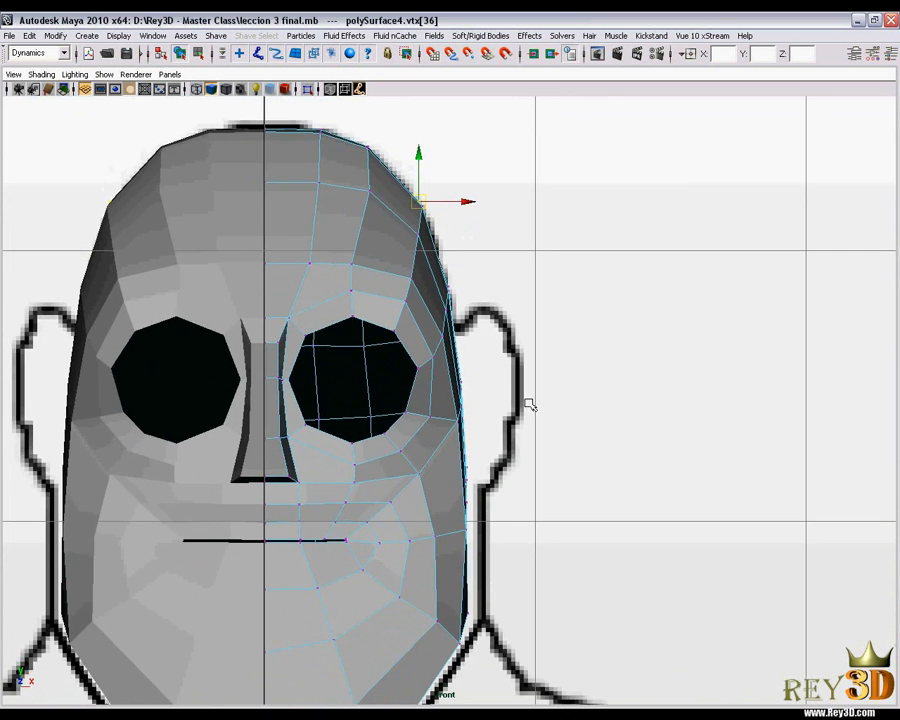
In the side view, reposition the inner vertices at the skull's upper rear to even out the curve of their row
key(space)
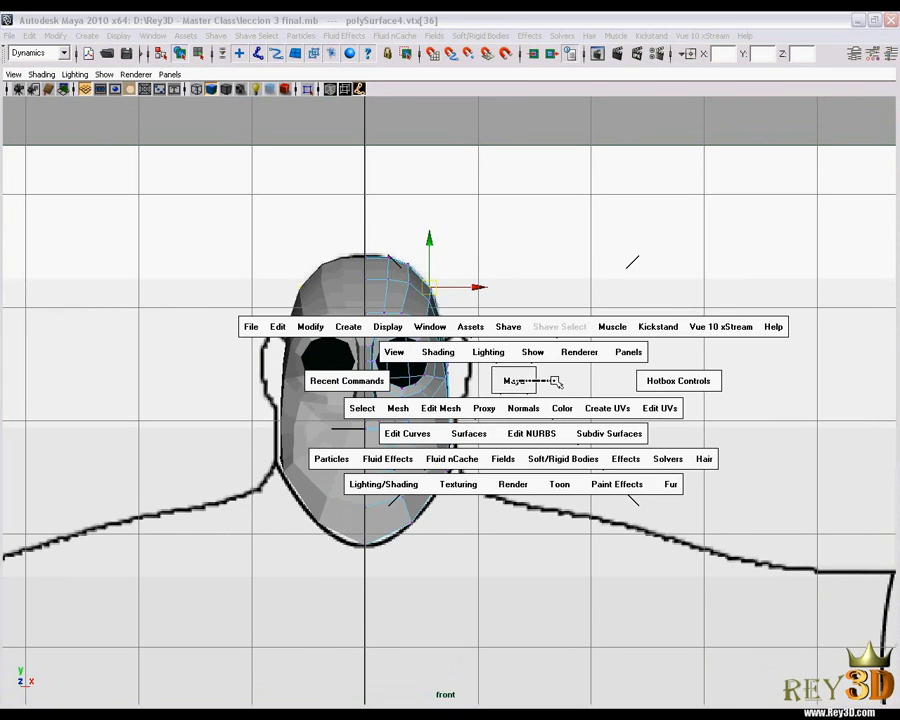
drag(515, 382, 557, 383)
alt+right_drag(642, 404, 599, 352)
alt+middle_drag(599, 352, 551, 371)
alt+right_drag(551, 371, 602, 417)
alt+middle_drag(577, 330, 559, 338)
alt+right_drag(498, 184, 535, 211)
alt+middle_drag(535, 211, 470, 260)
alt+right_drag(470, 260, 583, 437)
drag(426, 197, 446, 209)
click(434, 245)
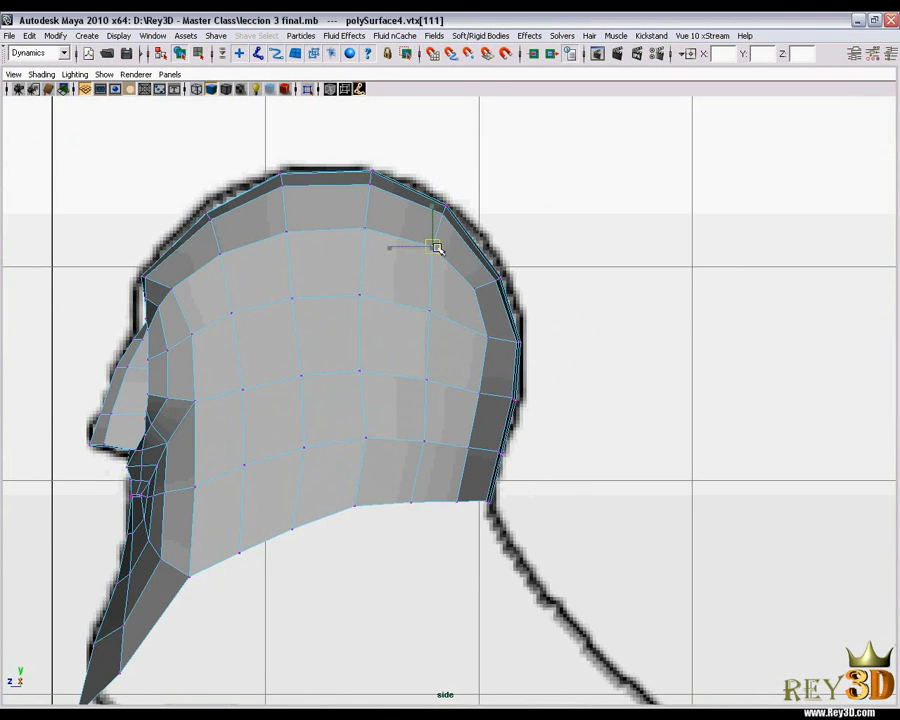
drag(491, 267, 485, 294)
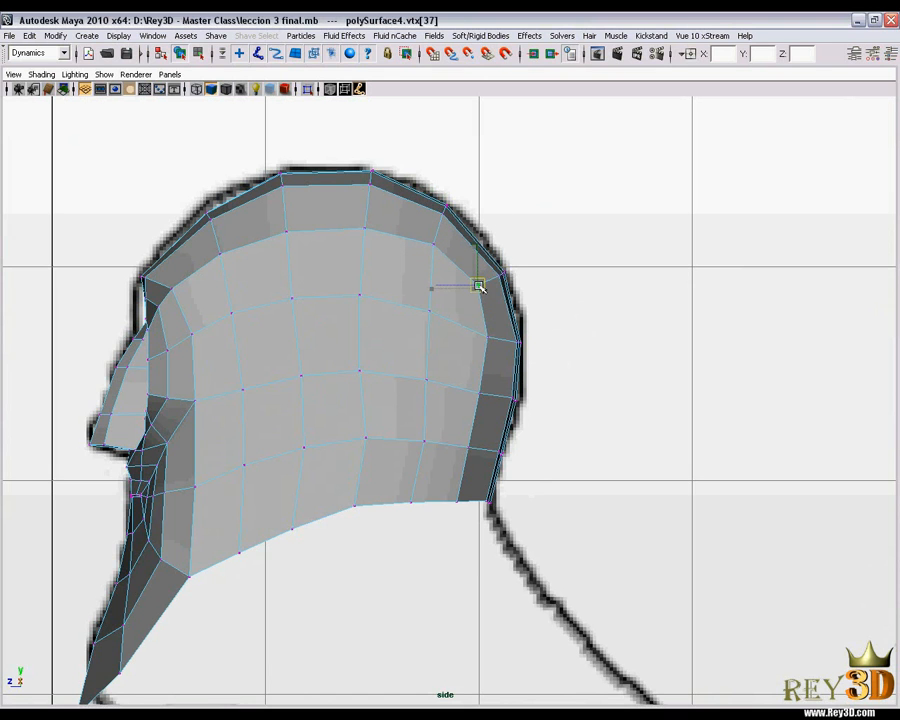
scroll(505, 330, down, 1)
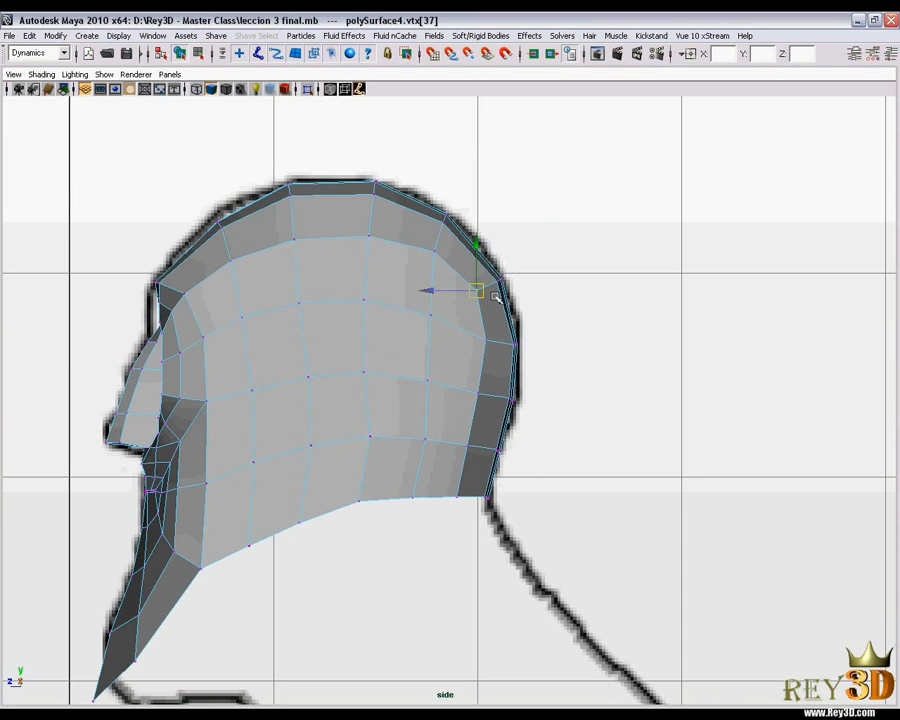
Move the vertex groups along the rear crown, top and upper forehead to follow the side reference's head outline
drag(430, 207, 462, 229)
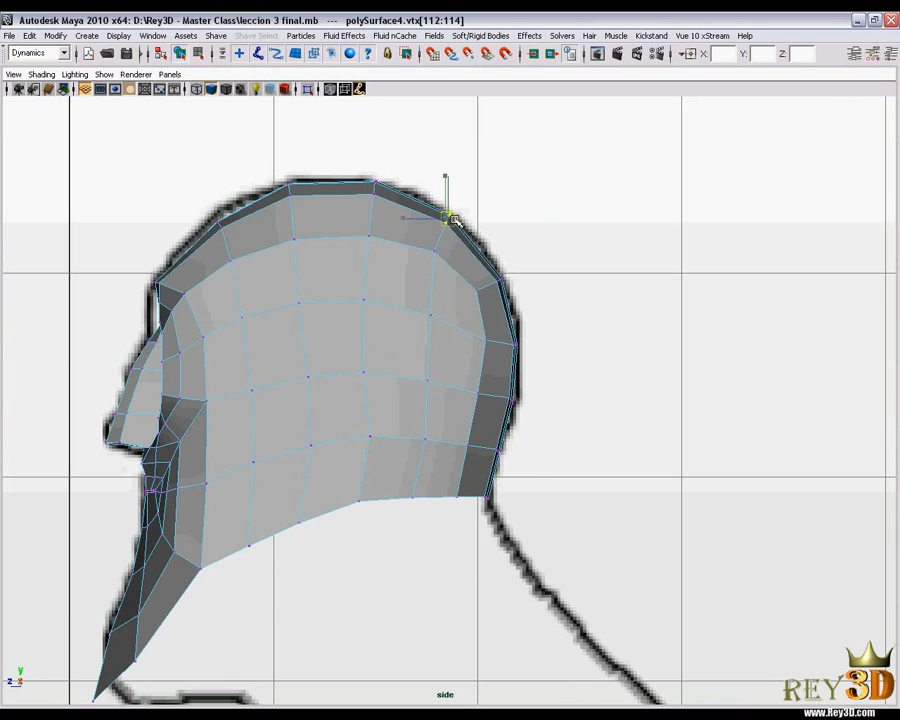
drag(377, 190, 380, 194)
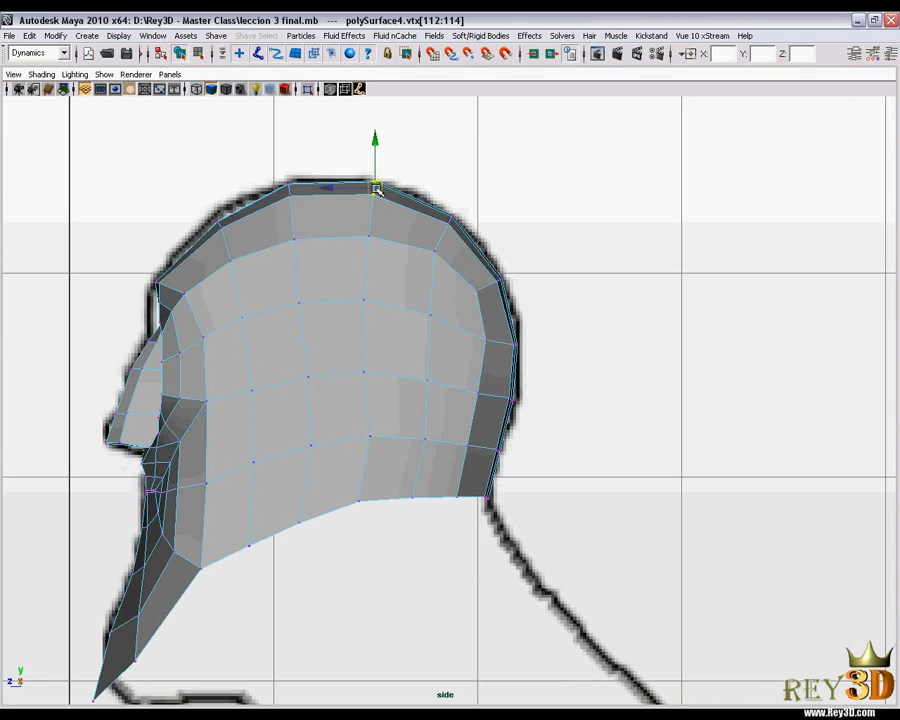
drag(204, 208, 224, 232)
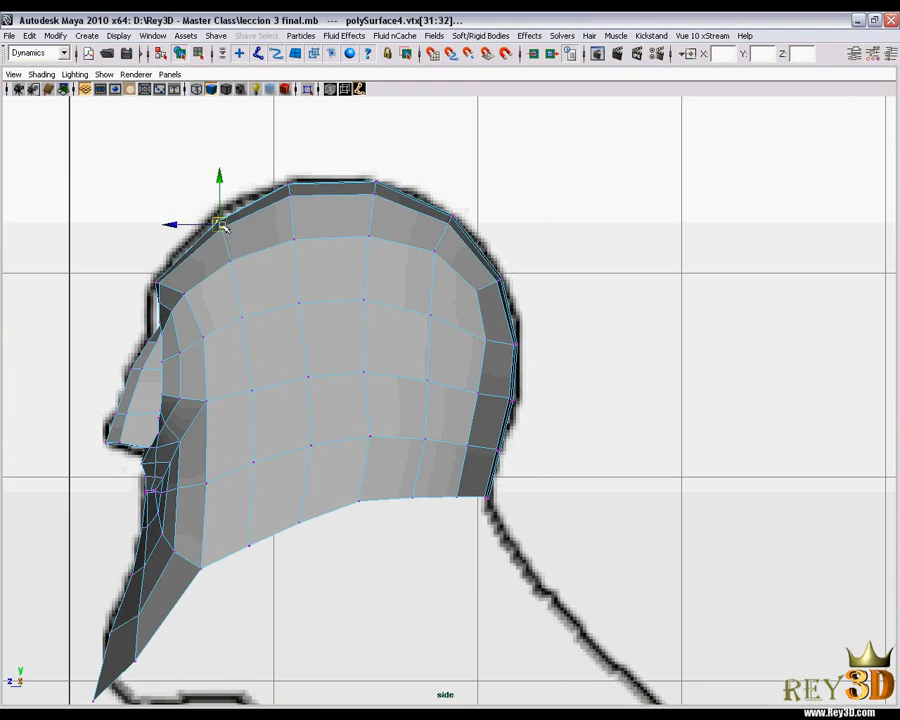
scroll(263, 283, down, 3)
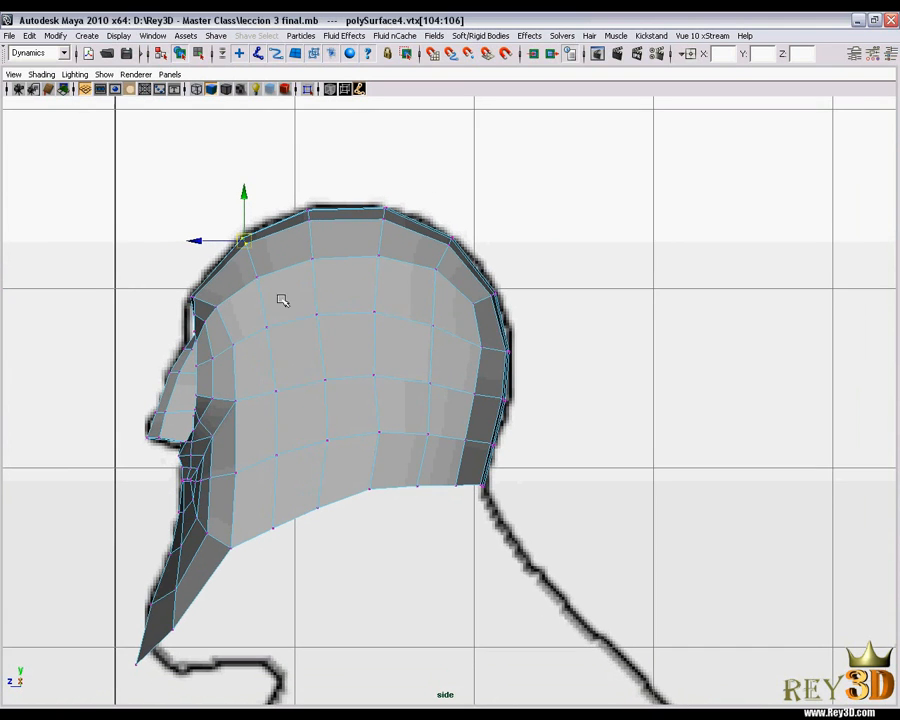
Examine the adjusted head in the side and front views against the references and in perspective from a three-quarter angle
alt+middle_drag(338, 330, 331, 295)
scroll(416, 312, down, 3)
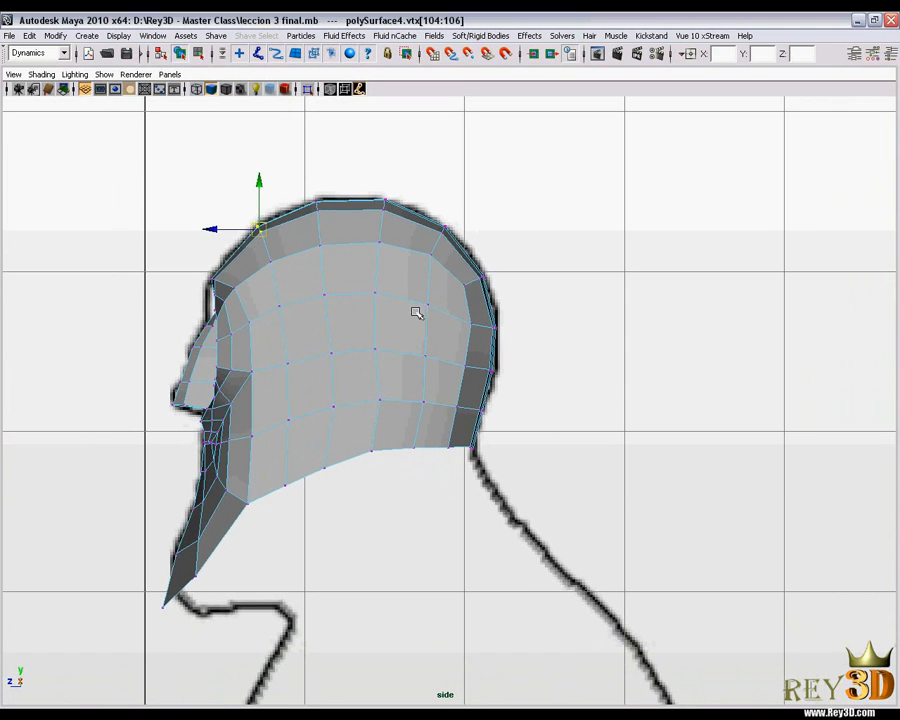
scroll(505, 350, down, 2)
key(space)
click(492, 350)
drag(492, 350, 494, 377)
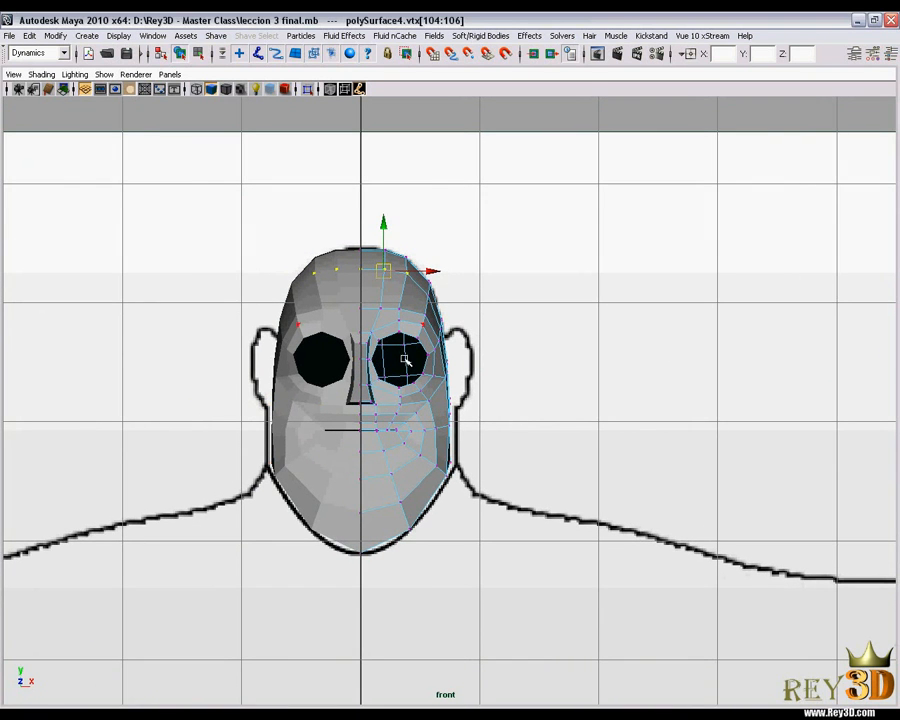
scroll(470, 376, down, 2)
scroll(440, 365, up, 3)
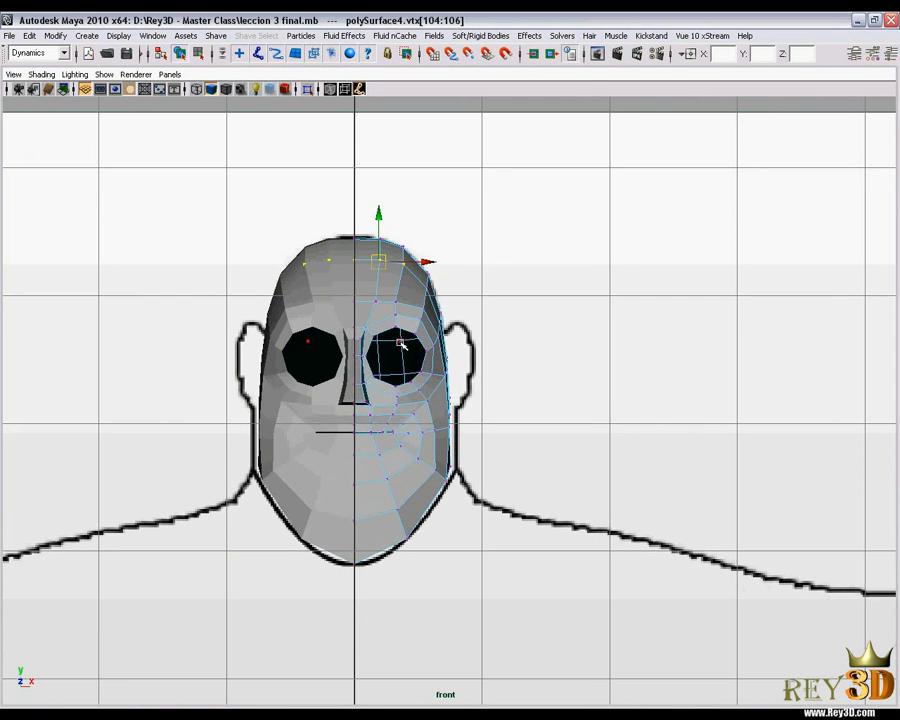
key(4)
key(5)
scroll(490, 408, down, 2)
key(space)
drag(542, 385, 546, 356)
scroll(530, 380, down, 2)
key(space)
alt+right_drag(547, 357, 484, 363)
alt+drag(620, 374, 536, 378)
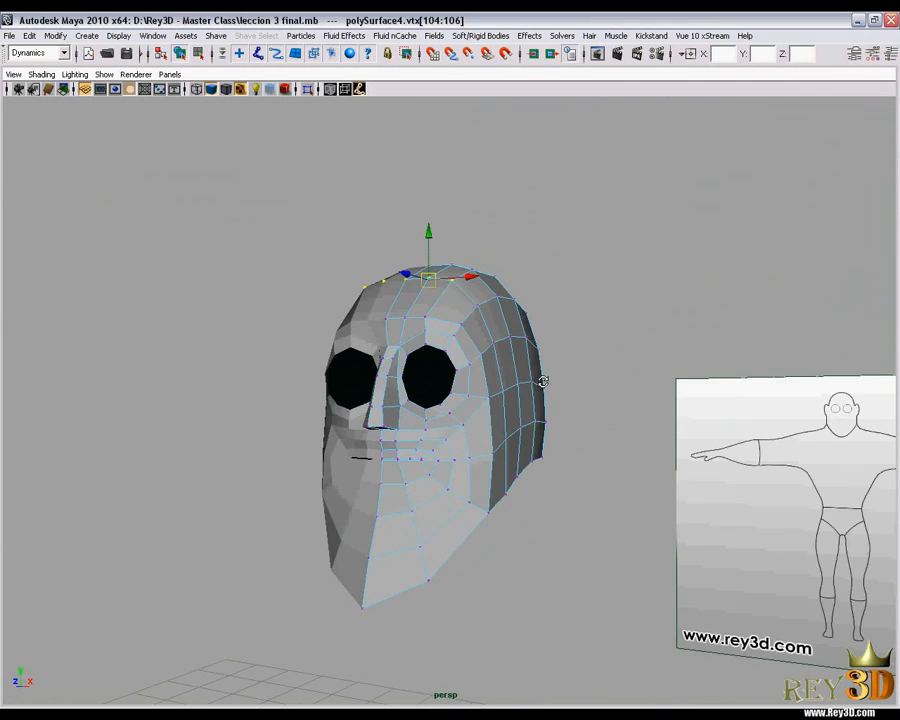